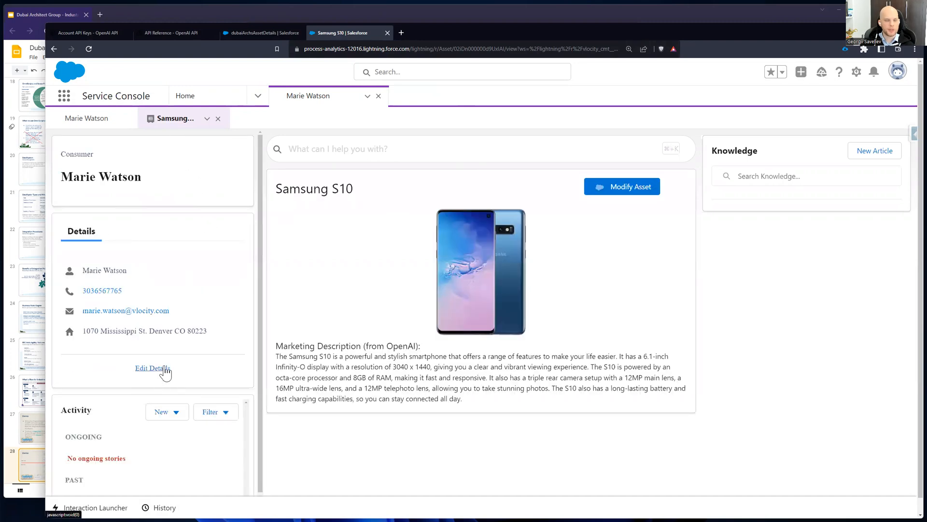
Step: Review the Samsung S10 asset's name and OpenAI marketing description, and check the order form its Modify Asset action opens
{"action": "left_click_drag", "start_coordinate": [354, 189], "coordinate": [279, 189]}
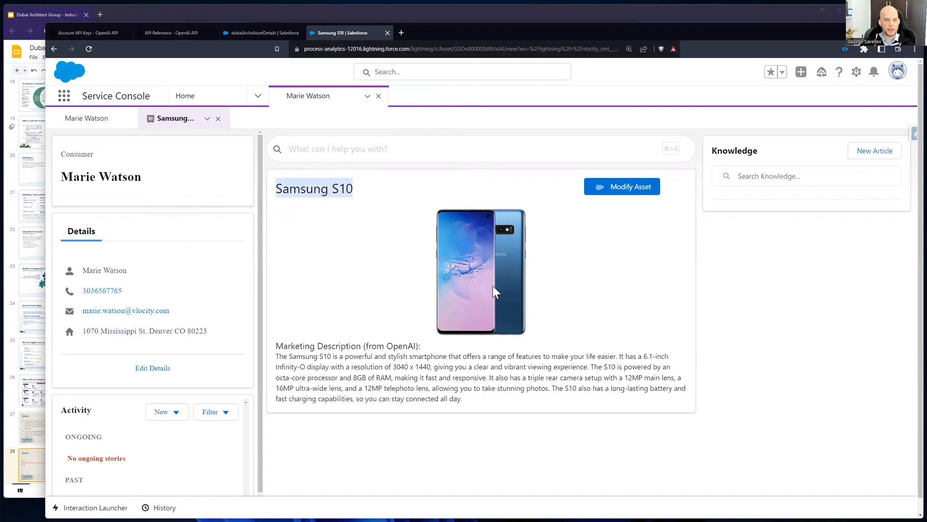
{"action": "left_click", "coordinate": [276, 351]}
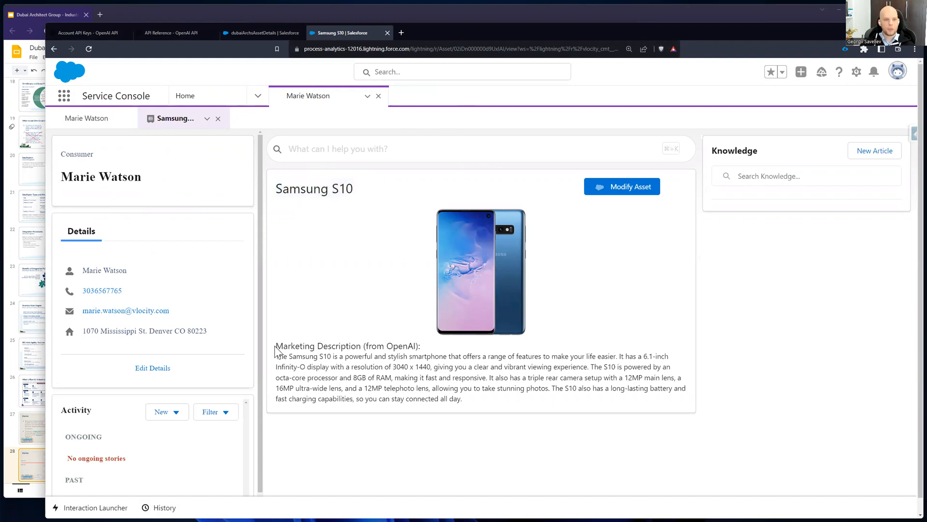
{"action": "left_click_drag", "start_coordinate": [277, 346], "coordinate": [423, 347]}
{"action": "left_click_drag", "start_coordinate": [463, 399], "coordinate": [275, 359]}
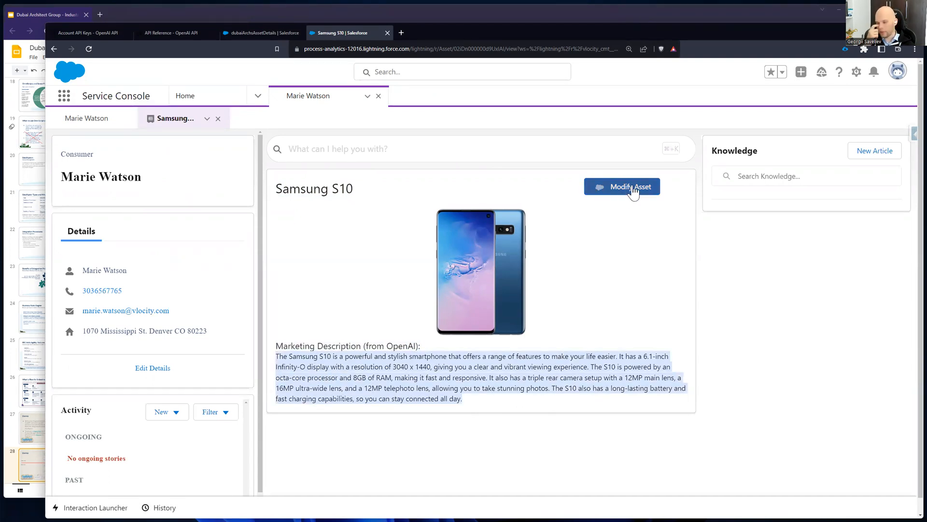
{"action": "left_click", "coordinate": [633, 190]}
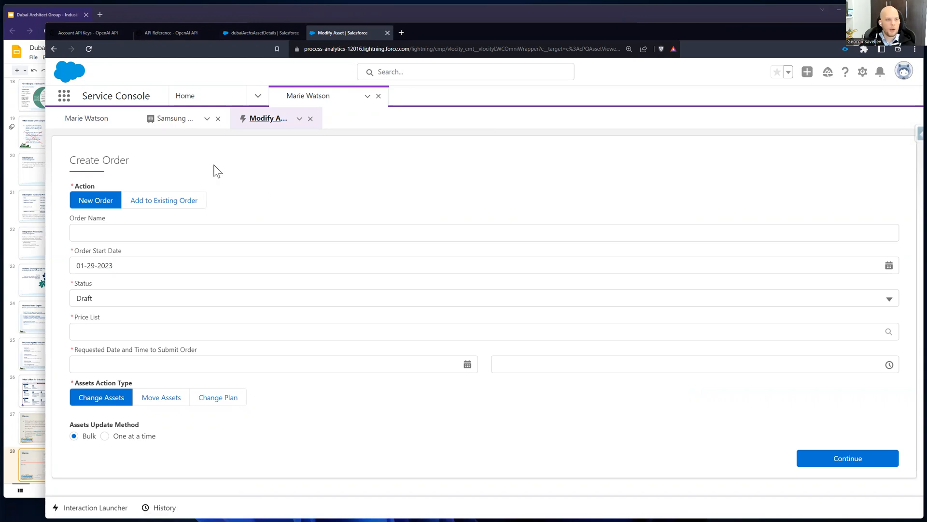
{"action": "left_click", "coordinate": [310, 119]}
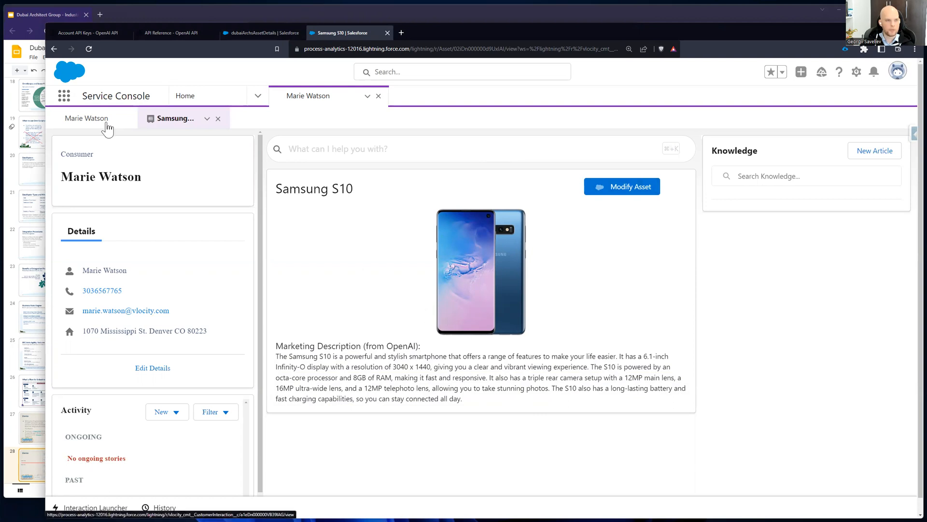
Step: Return to the customer's record, browse the Services list and open the iPhone 12 asset
{"action": "left_click", "coordinate": [106, 124]}
{"action": "left_click", "coordinate": [371, 247]}
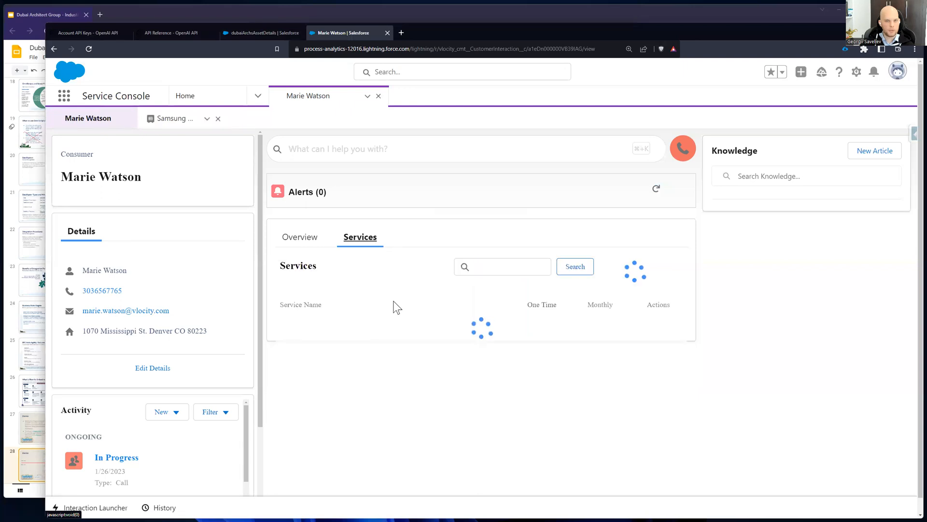
{"action": "scroll", "coordinate": [396, 307], "scroll_direction": "down", "scroll_amount": 4}
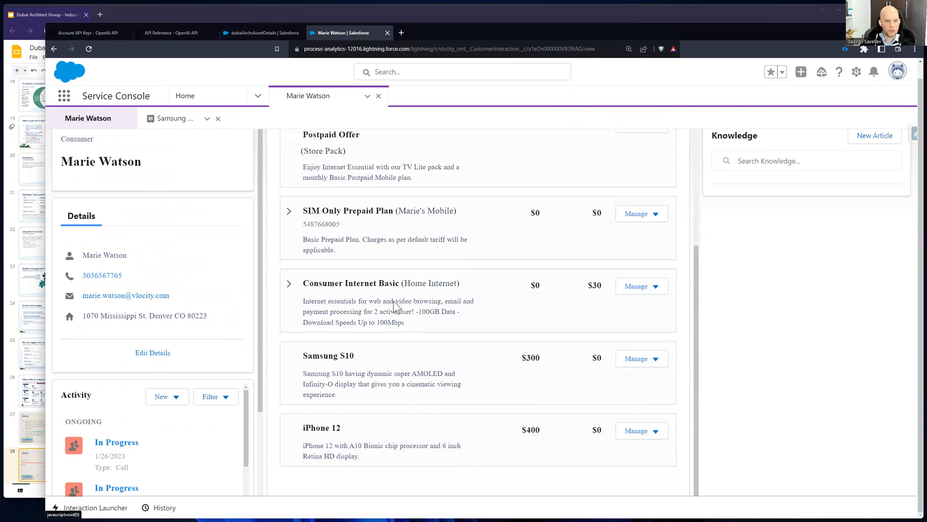
{"action": "scroll", "coordinate": [385, 318], "scroll_direction": "up", "scroll_amount": 4}
{"action": "scroll", "coordinate": [385, 317], "scroll_direction": "up", "scroll_amount": 1}
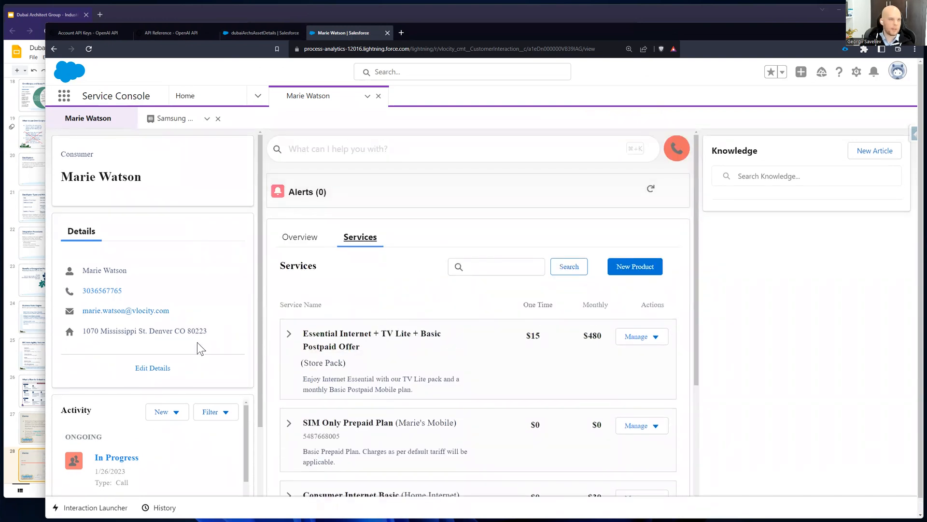
{"action": "scroll", "coordinate": [438, 355], "scroll_direction": "down", "scroll_amount": 2}
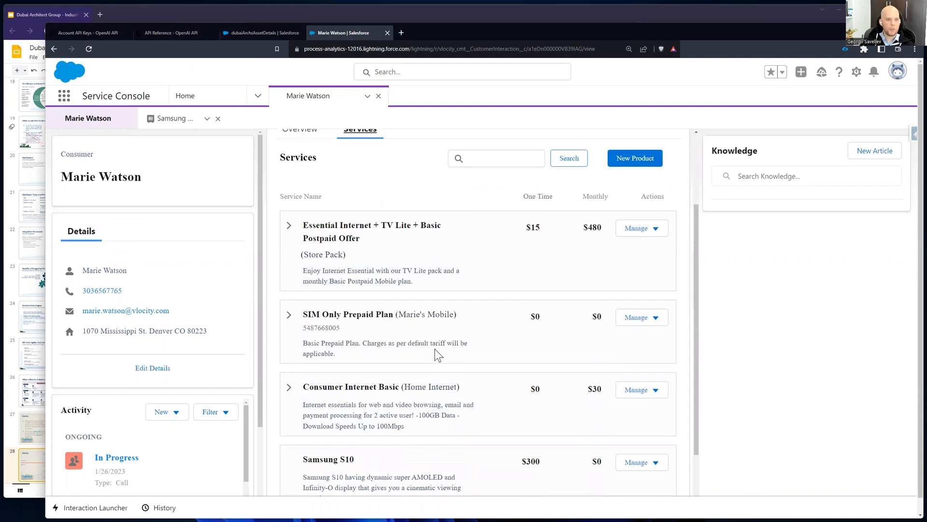
{"action": "scroll", "coordinate": [438, 355], "scroll_direction": "down", "scroll_amount": 1}
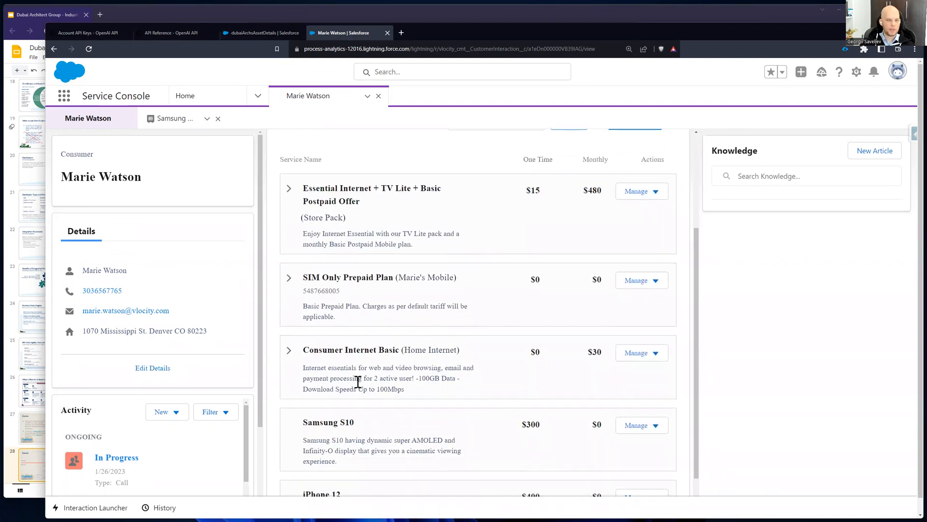
{"action": "scroll", "coordinate": [357, 381], "scroll_direction": "down", "scroll_amount": 1}
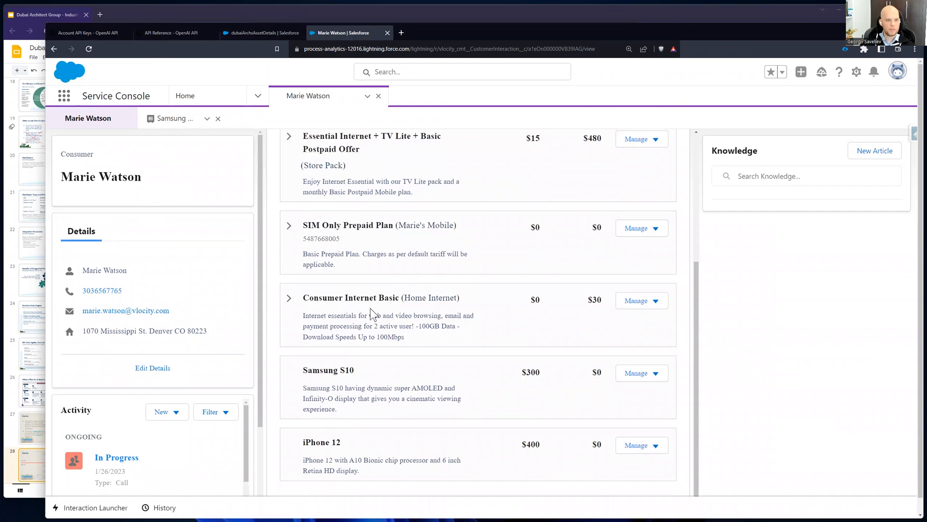
{"action": "scroll", "coordinate": [373, 314], "scroll_direction": "down", "scroll_amount": 1}
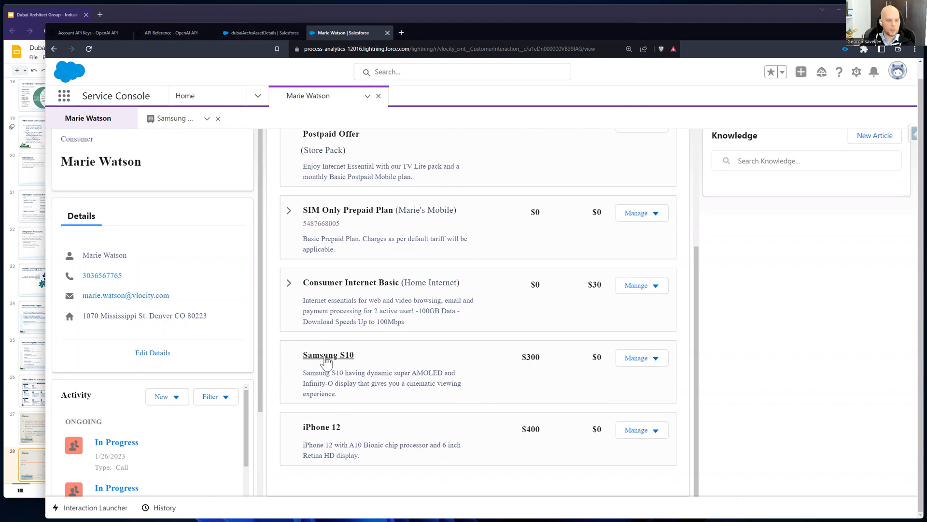
{"action": "left_click", "coordinate": [325, 427]}
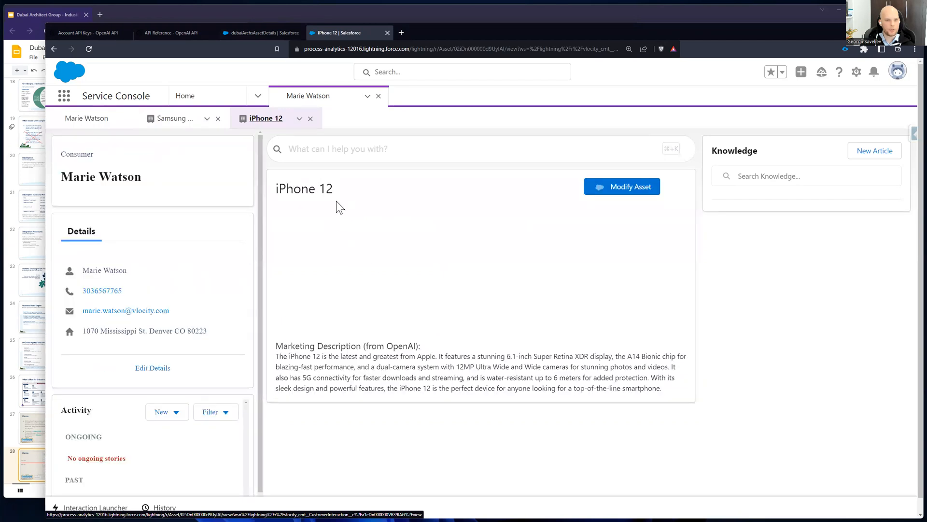
Step: Review the iPhone 12 asset's name and its OpenAI marketing description
{"action": "left_click_drag", "start_coordinate": [277, 188], "coordinate": [331, 191]}
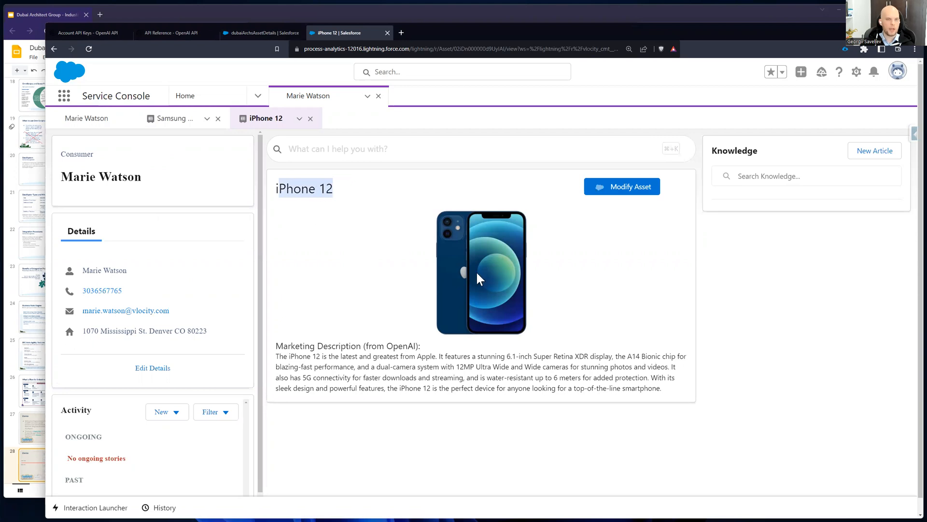
{"action": "left_click", "coordinate": [334, 368]}
{"action": "left_click_drag", "start_coordinate": [286, 356], "coordinate": [665, 390]}
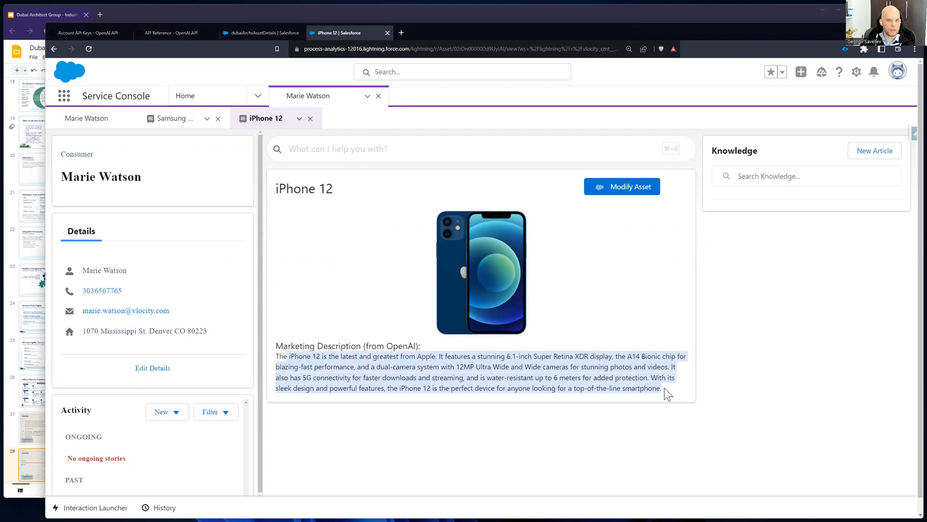
{"action": "left_click", "coordinate": [616, 383]}
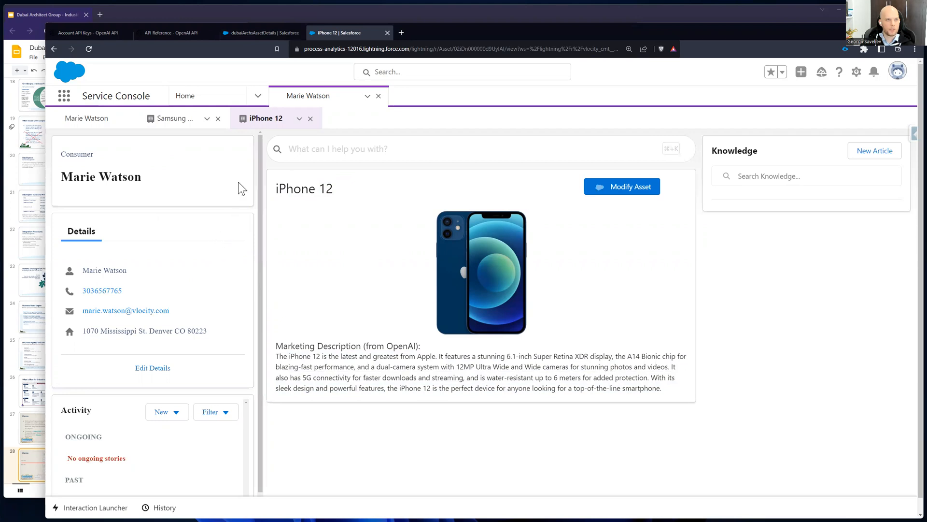
Step: Switch to the dubaiArchsAssetDetails FlexCard and create a new version of it
{"action": "left_click", "coordinate": [242, 33]}
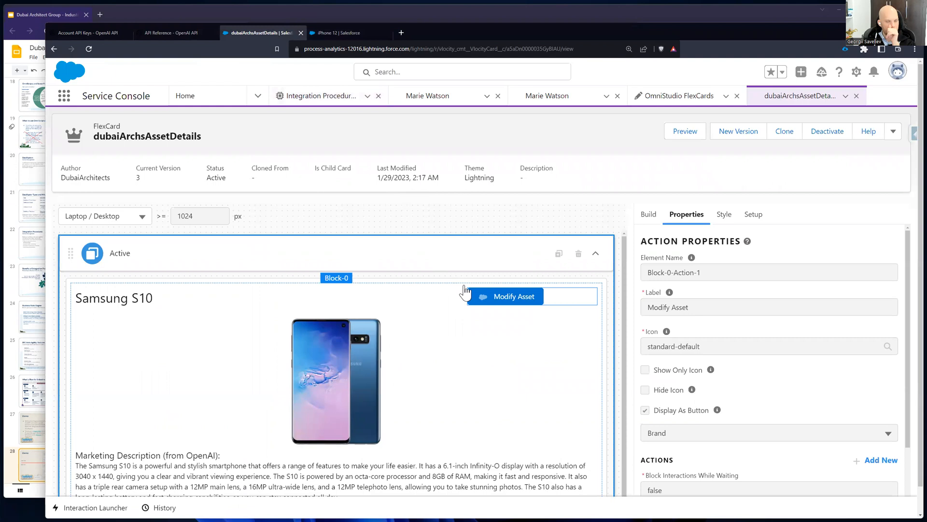
{"action": "scroll", "coordinate": [406, 338], "scroll_direction": "down", "scroll_amount": 1}
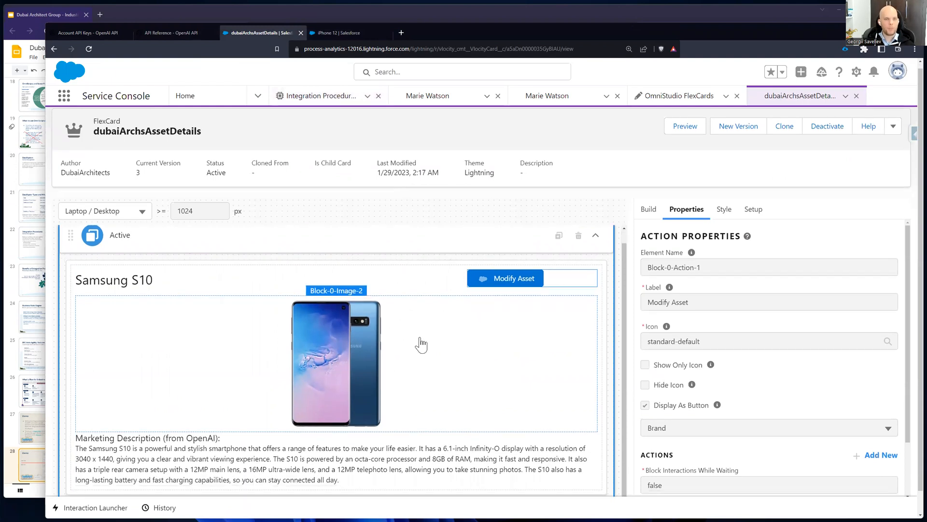
{"action": "scroll", "coordinate": [421, 345], "scroll_direction": "down", "scroll_amount": 1}
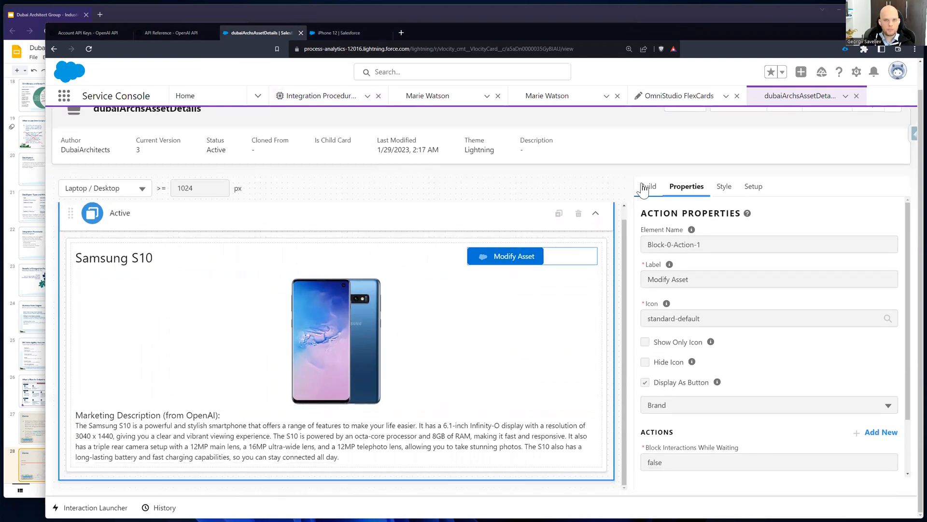
{"action": "scroll", "coordinate": [647, 193], "scroll_direction": "up", "scroll_amount": 1}
{"action": "left_click", "coordinate": [735, 131]}
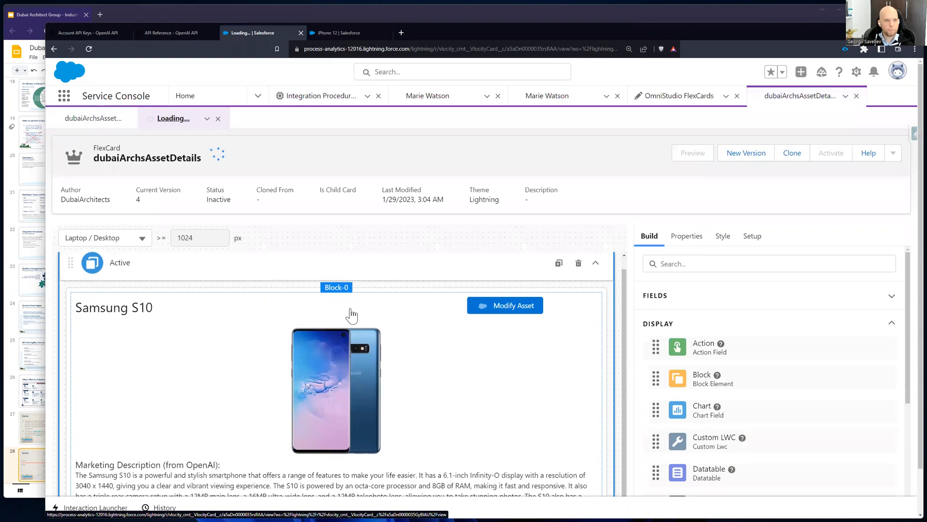
Step: Inspect the text properties of the card's title element and the field it is bound to
{"action": "scroll", "coordinate": [580, 222], "scroll_direction": "down", "scroll_amount": 1}
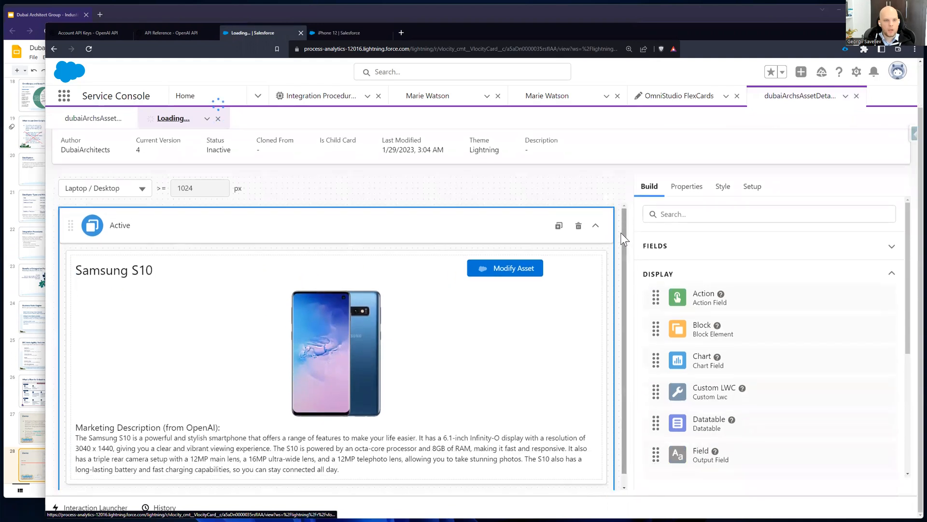
{"action": "left_click", "coordinate": [165, 258]}
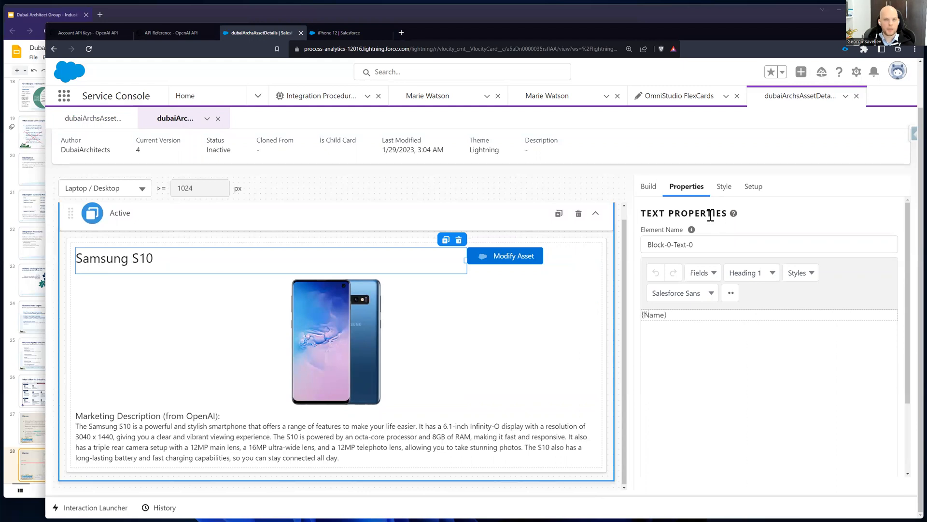
{"action": "left_click", "coordinate": [684, 315]}
{"action": "left_click_drag", "start_coordinate": [684, 314], "coordinate": [641, 318]}
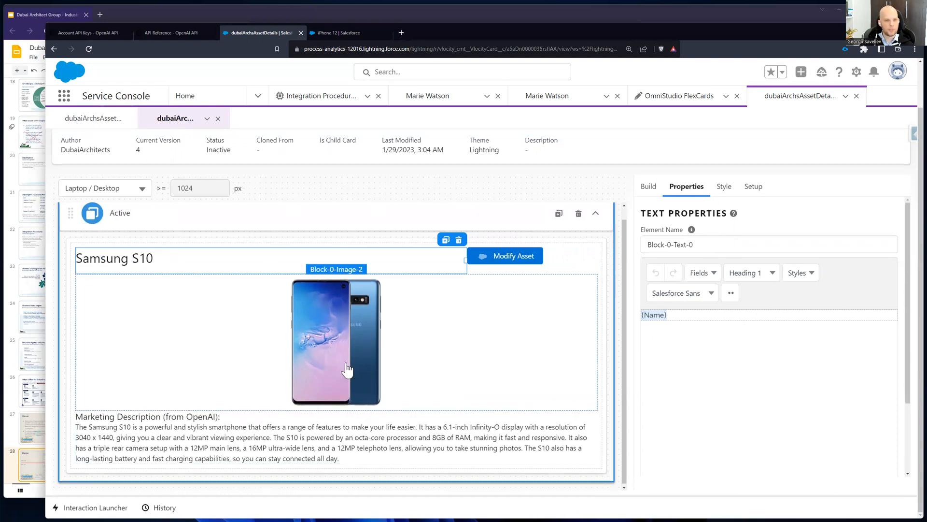
Step: Inspect the product image element's properties, including its image source and height
{"action": "left_click", "coordinate": [445, 324]}
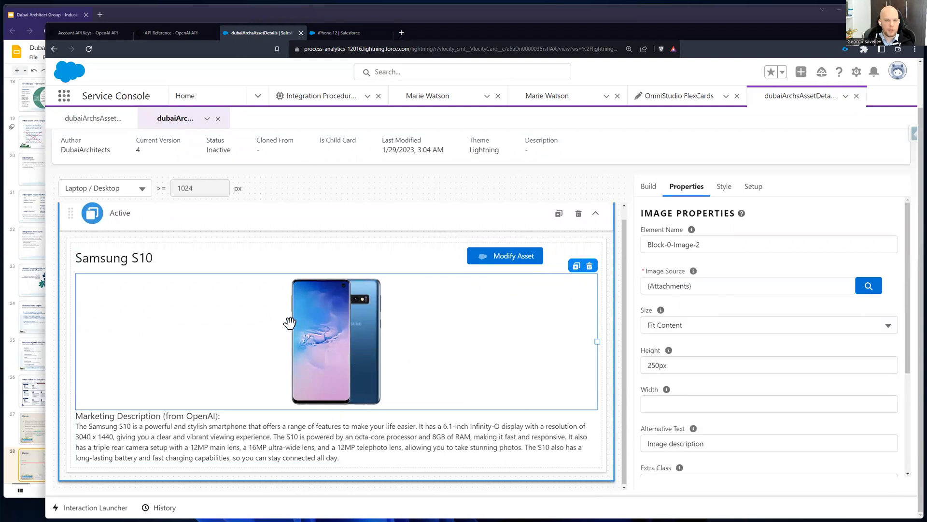
{"action": "left_click_drag", "start_coordinate": [654, 285], "coordinate": [685, 285]}
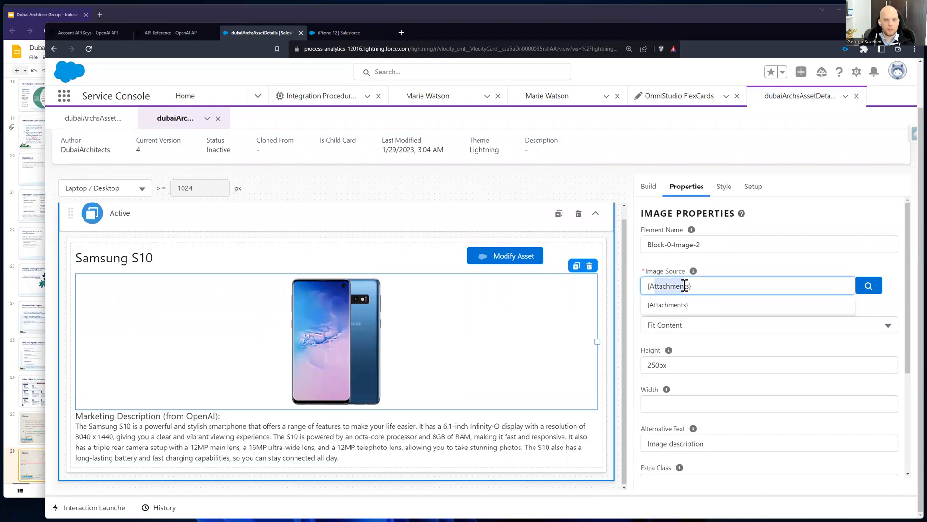
{"action": "left_click", "coordinate": [712, 273]}
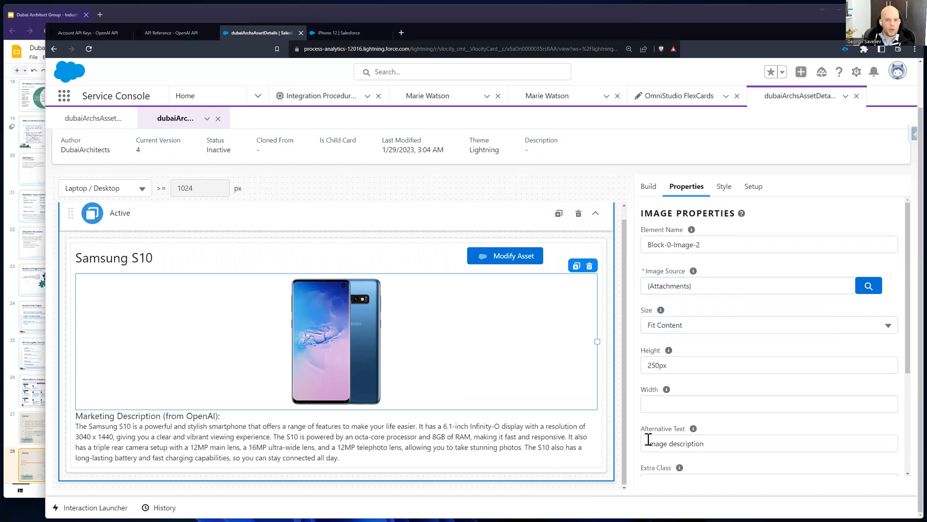
{"action": "left_click", "coordinate": [642, 363]}
{"action": "left_click", "coordinate": [729, 354]}
Step: Inspect the marketing description text element, including its heading and merge field
{"action": "left_click", "coordinate": [260, 428]}
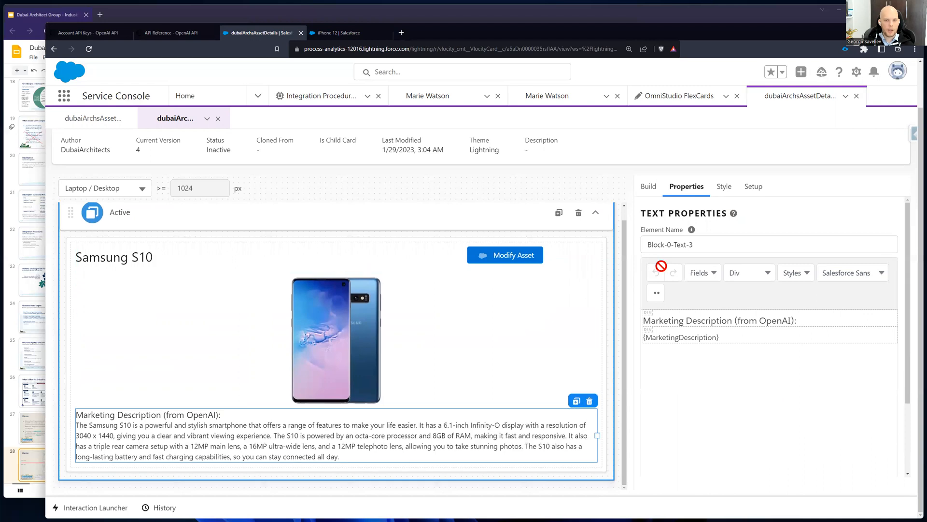
{"action": "left_click_drag", "start_coordinate": [827, 320], "coordinate": [653, 317]}
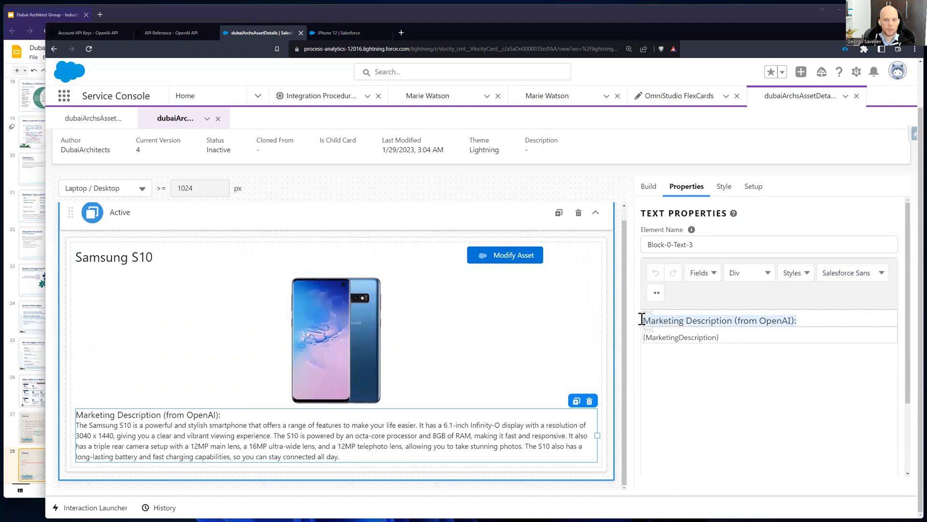
{"action": "left_click_drag", "start_coordinate": [734, 337], "coordinate": [642, 337]}
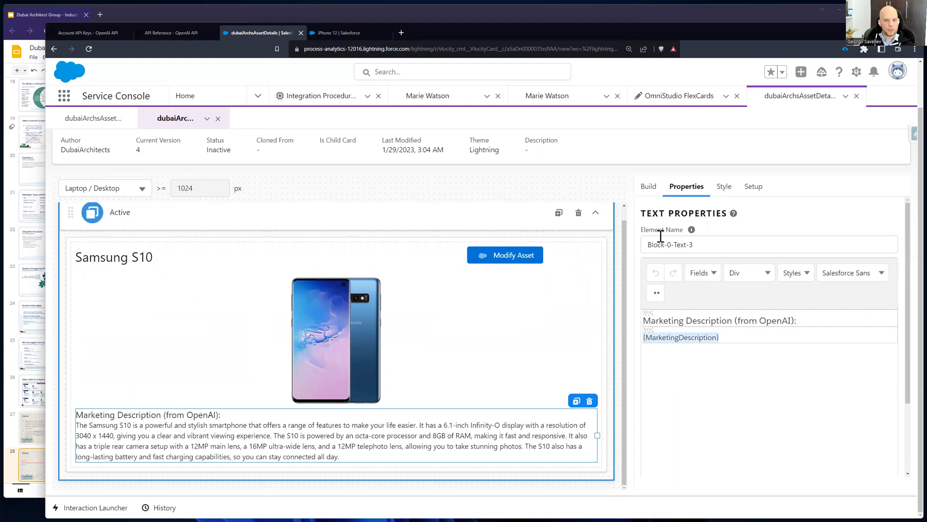
Step: Look through the data fields and display elements available for building the card
{"action": "left_click", "coordinate": [649, 187]}
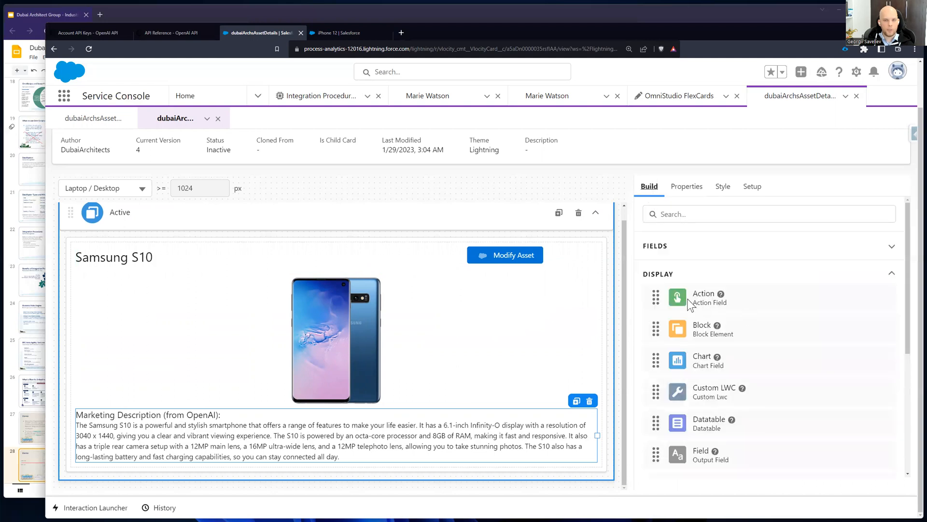
{"action": "left_click", "coordinate": [665, 247]}
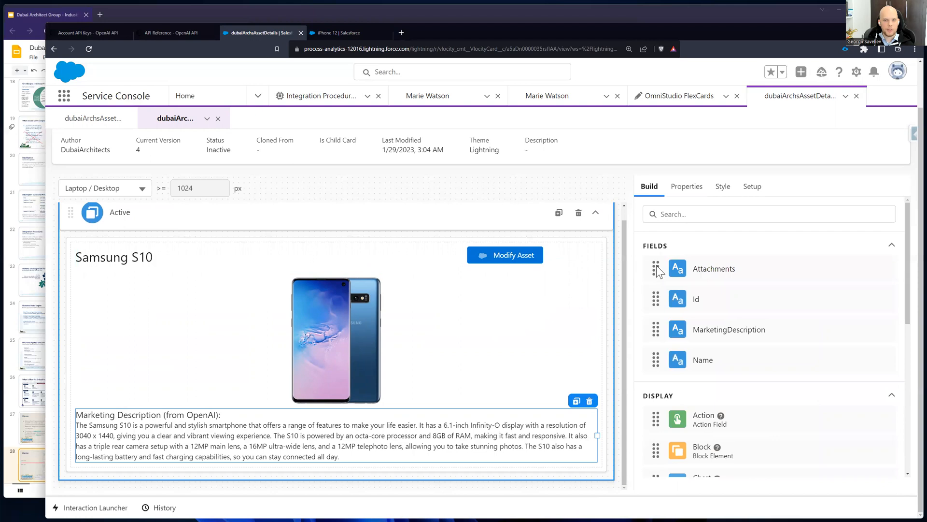
{"action": "scroll", "coordinate": [685, 311], "scroll_direction": "down", "scroll_amount": 4}
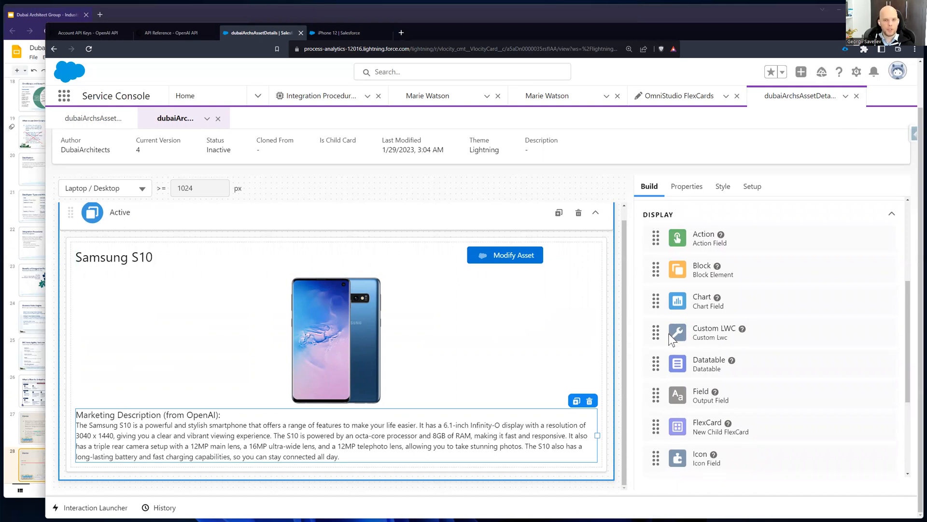
Step: Try out a Custom LWC element above the marketing description, view the selectable components, and remove the element again
{"action": "mouse_move", "coordinate": [449, 441]}
{"action": "left_mouse_down"}
{"action": "mouse_move", "coordinate": [250, 449]}
{"action": "mouse_move", "coordinate": [235, 334]}
{"action": "mouse_move", "coordinate": [269, 259]}
{"action": "mouse_move", "coordinate": [515, 268]}
{"action": "mouse_move", "coordinate": [437, 452]}
{"action": "mouse_move", "coordinate": [394, 285]}
{"action": "mouse_move", "coordinate": [524, 297]}
{"action": "mouse_move", "coordinate": [469, 473]}
{"action": "mouse_move", "coordinate": [390, 299]}
{"action": "mouse_move", "coordinate": [473, 262]}
{"action": "mouse_move", "coordinate": [468, 443]}
{"action": "mouse_move", "coordinate": [262, 315]}
{"action": "mouse_move", "coordinate": [470, 346]}
{"action": "mouse_move", "coordinate": [225, 416]}
{"action": "mouse_move", "coordinate": [200, 409]}
{"action": "left_mouse_up"}
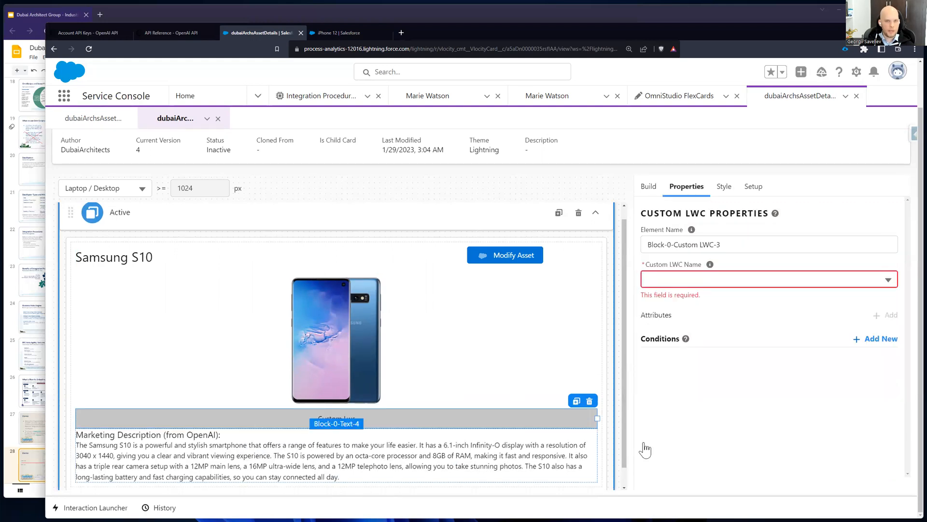
{"action": "left_click", "coordinate": [735, 282]}
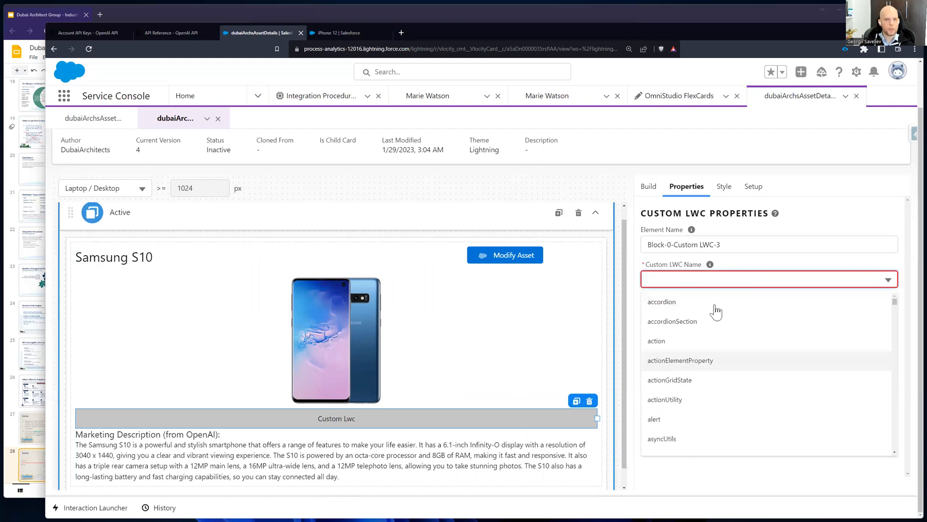
{"action": "left_click", "coordinate": [751, 259]}
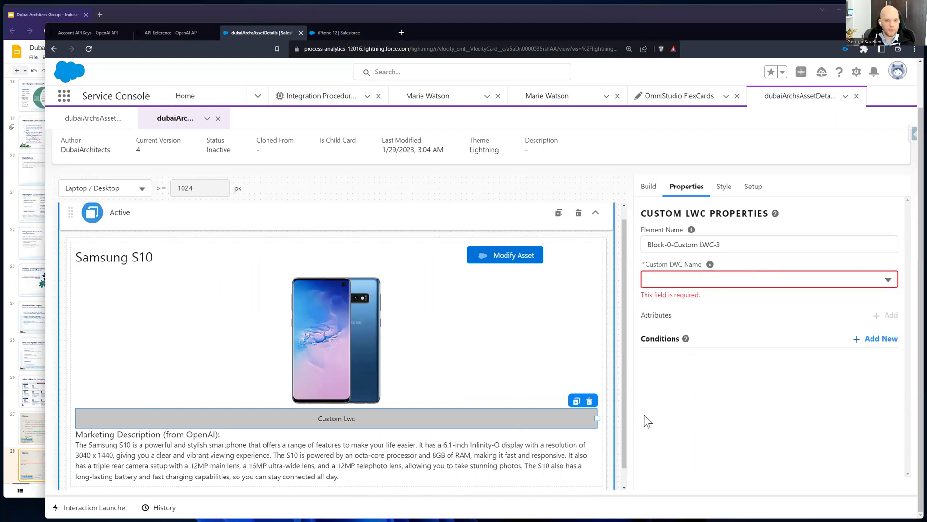
{"action": "left_click", "coordinate": [590, 400]}
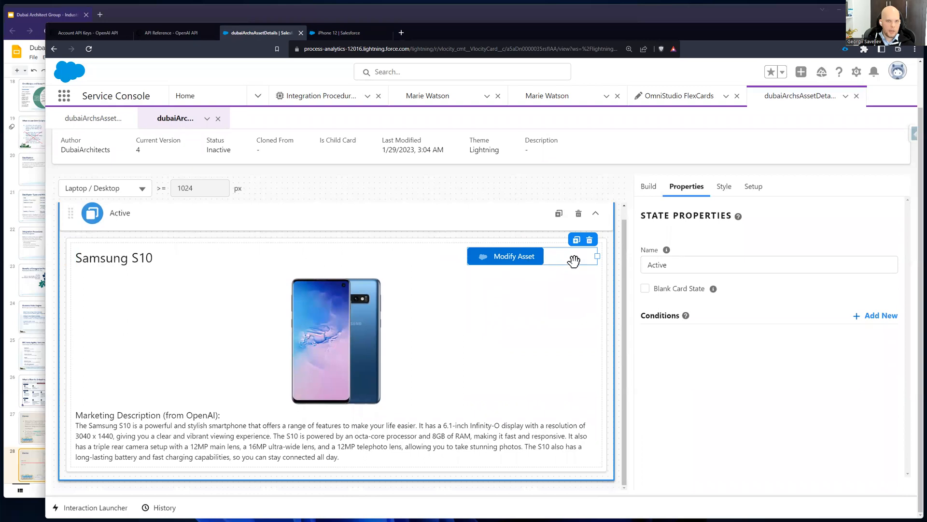
Step: Inspect the Modify Asset button's action properties and the action types it can use
{"action": "left_click", "coordinate": [571, 262]}
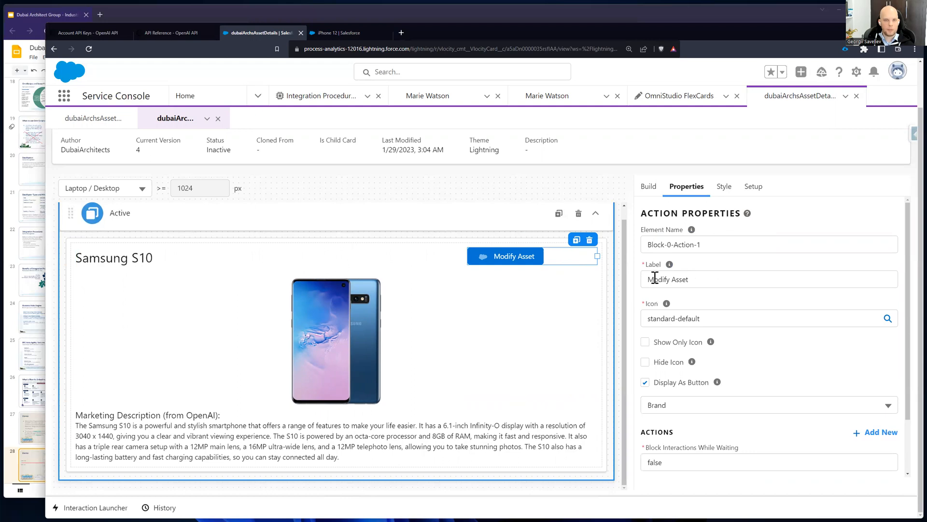
{"action": "scroll", "coordinate": [726, 309], "scroll_direction": "down", "scroll_amount": 2}
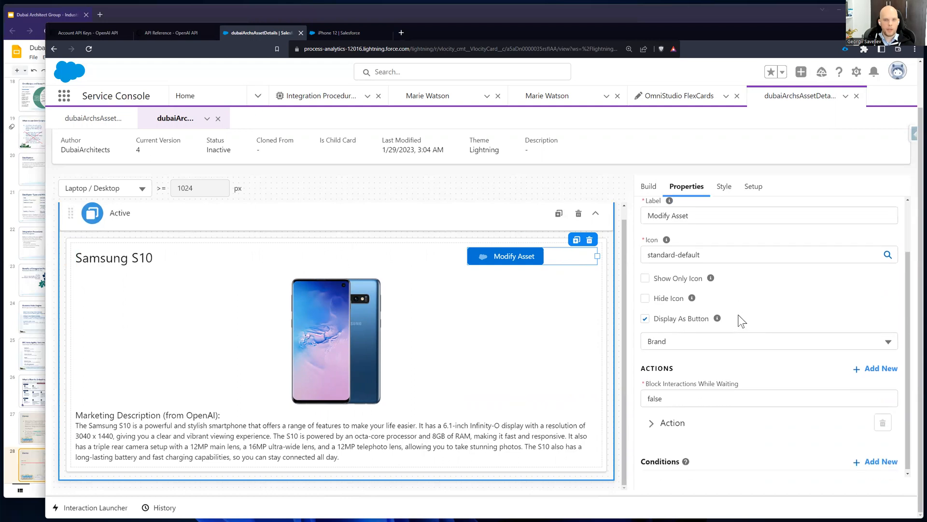
{"action": "left_click", "coordinate": [661, 423]}
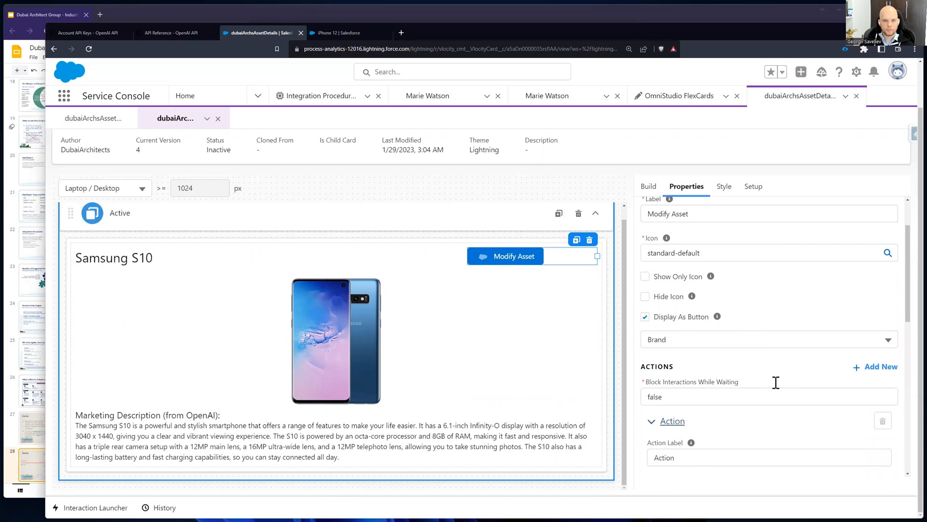
{"action": "scroll", "coordinate": [775, 382], "scroll_direction": "down", "scroll_amount": 5}
{"action": "scroll", "coordinate": [777, 387], "scroll_direction": "up", "scroll_amount": 5}
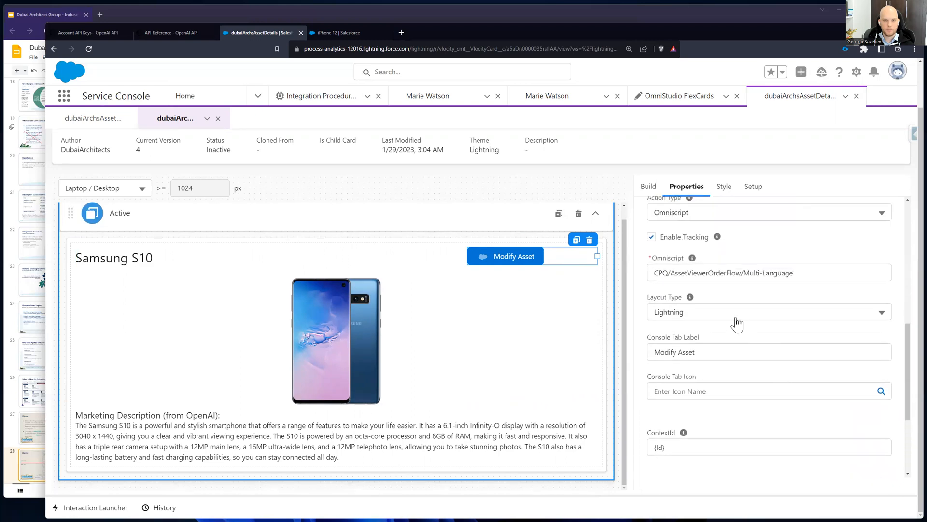
{"action": "left_click", "coordinate": [685, 287]}
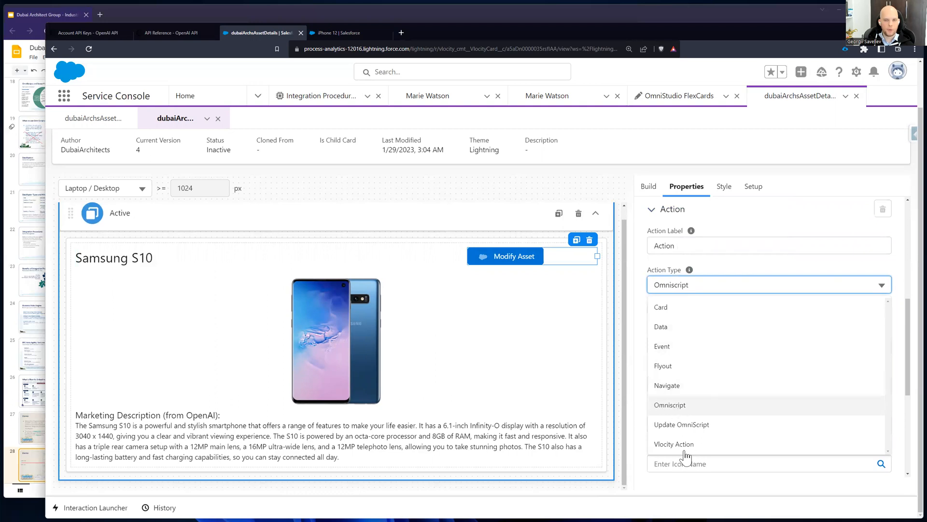
{"action": "left_click", "coordinate": [898, 265]}
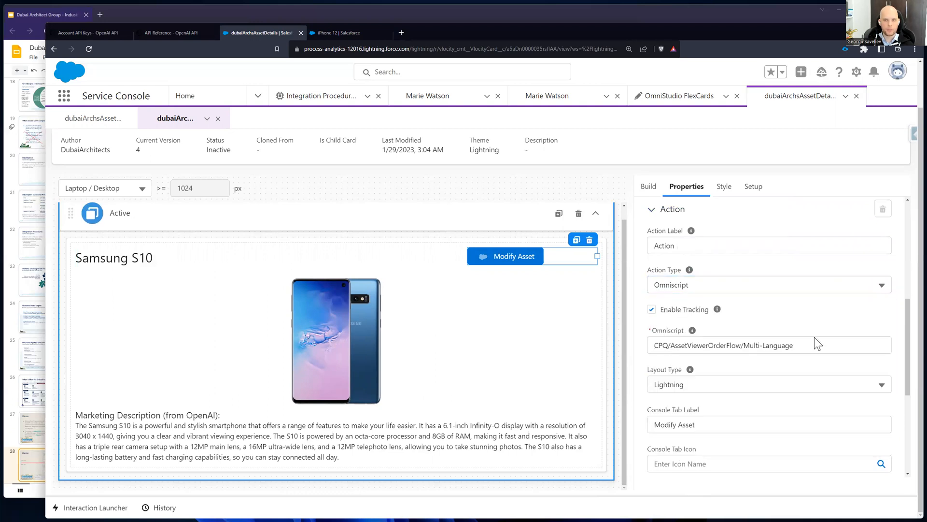
Step: Review the Omniscript, ContextId and open-target settings of the Modify Asset action
{"action": "scroll", "coordinate": [679, 385], "scroll_direction": "down", "scroll_amount": 1}
{"action": "left_click", "coordinate": [805, 310]}
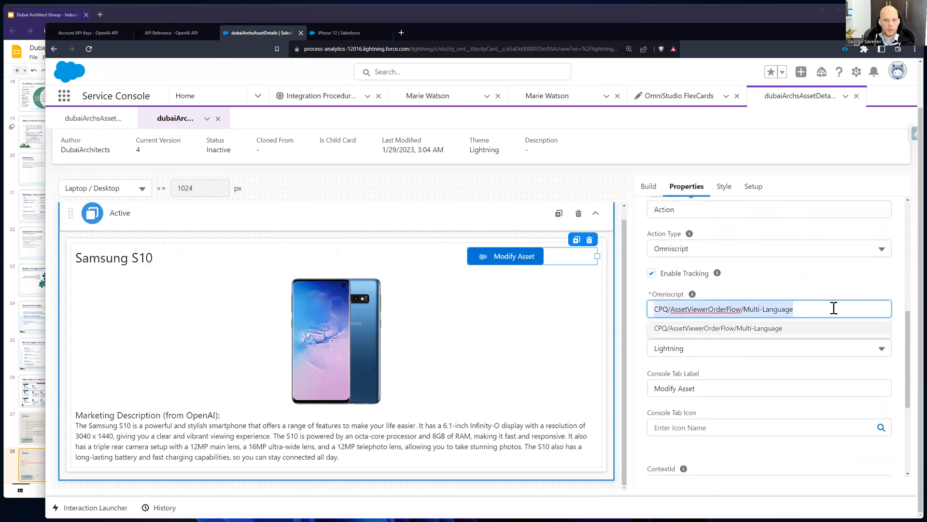
{"action": "left_click", "coordinate": [899, 313]}
{"action": "scroll", "coordinate": [899, 314], "scroll_direction": "down", "scroll_amount": 5}
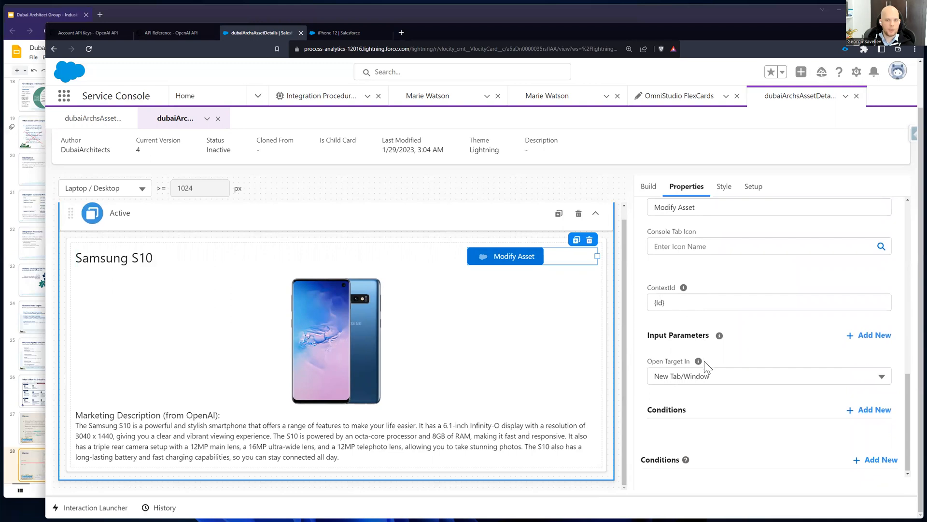
{"action": "scroll", "coordinate": [677, 371], "scroll_direction": "up", "scroll_amount": 3}
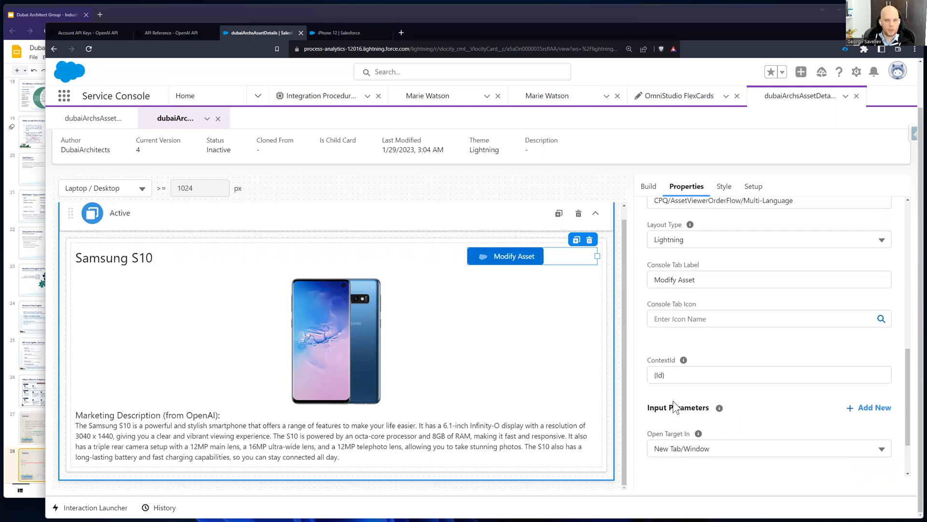
{"action": "scroll", "coordinate": [681, 408], "scroll_direction": "up", "scroll_amount": 10}
Step: Review the card's setup and the data source types that can feed it
{"action": "left_click", "coordinate": [749, 191]}
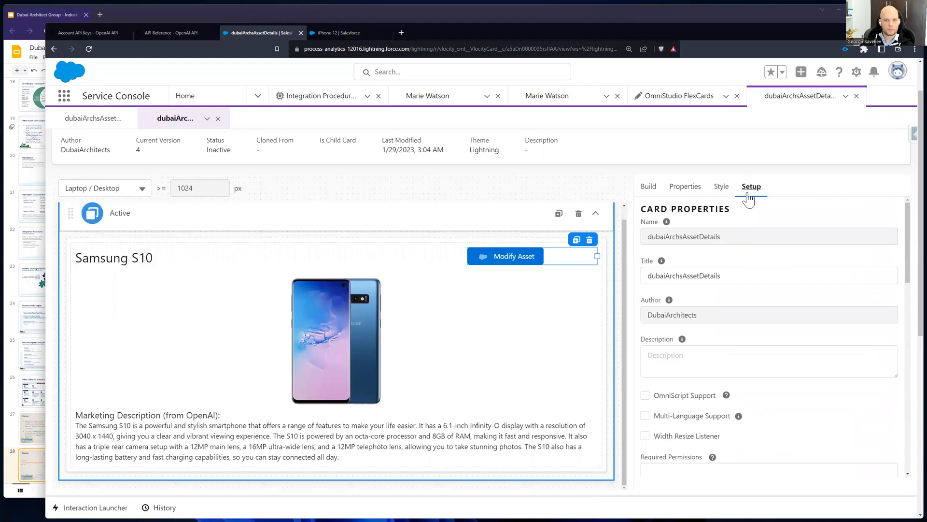
{"action": "scroll", "coordinate": [770, 297], "scroll_direction": "down", "scroll_amount": 15}
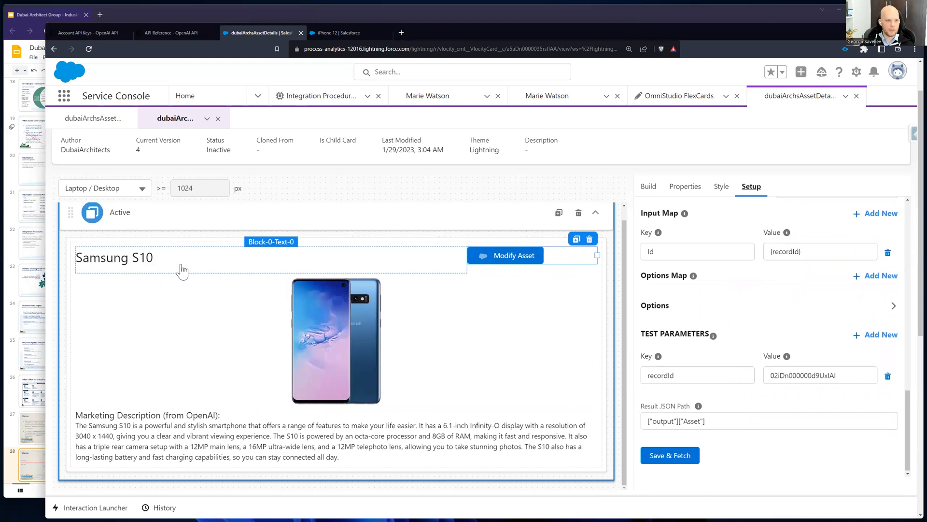
{"action": "scroll", "coordinate": [765, 376], "scroll_direction": "up", "scroll_amount": 7}
{"action": "scroll", "coordinate": [765, 374], "scroll_direction": "down", "scroll_amount": 3}
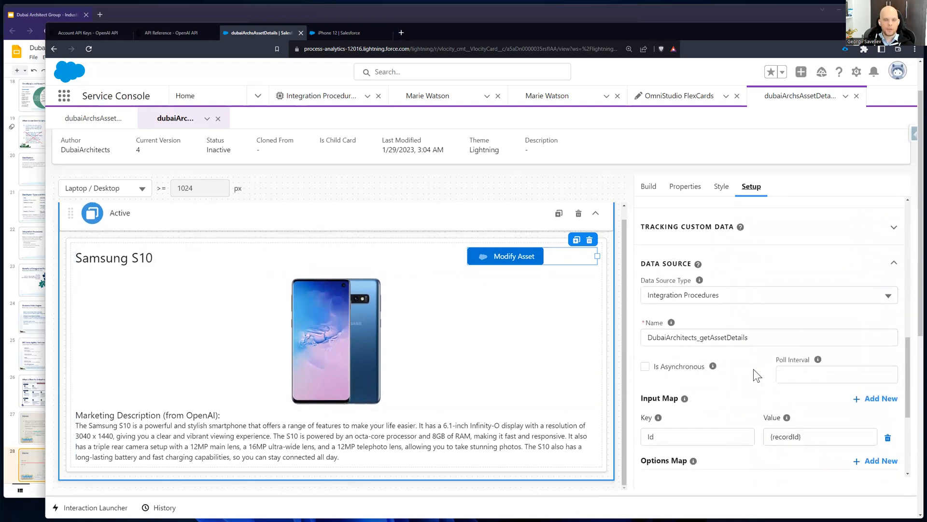
{"action": "left_click", "coordinate": [701, 300]}
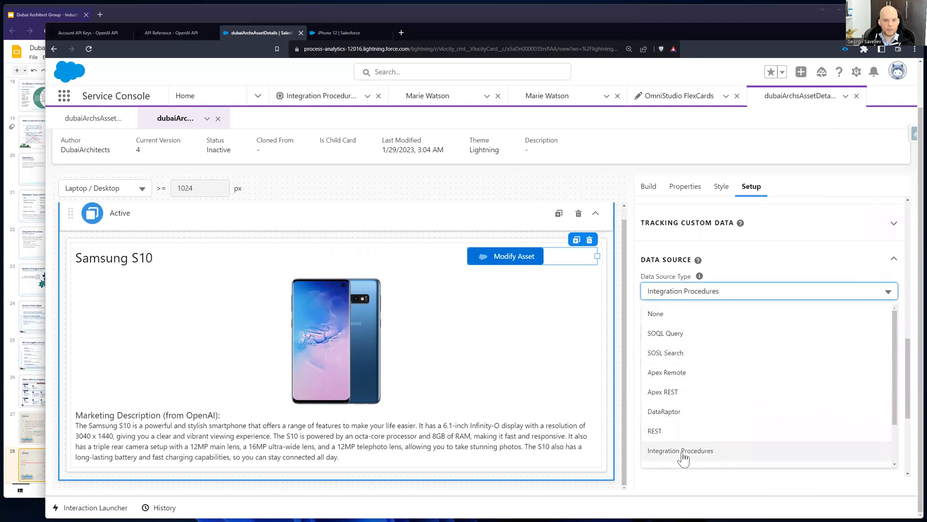
{"action": "scroll", "coordinate": [673, 345], "scroll_direction": "down", "scroll_amount": 3}
{"action": "scroll", "coordinate": [670, 393], "scroll_direction": "up", "scroll_amount": 2}
{"action": "scroll", "coordinate": [904, 294], "scroll_direction": "up", "scroll_amount": 10}
{"action": "scroll", "coordinate": [870, 352], "scroll_direction": "down", "scroll_amount": 15}
{"action": "scroll", "coordinate": [677, 303], "scroll_direction": "up", "scroll_amount": 5}
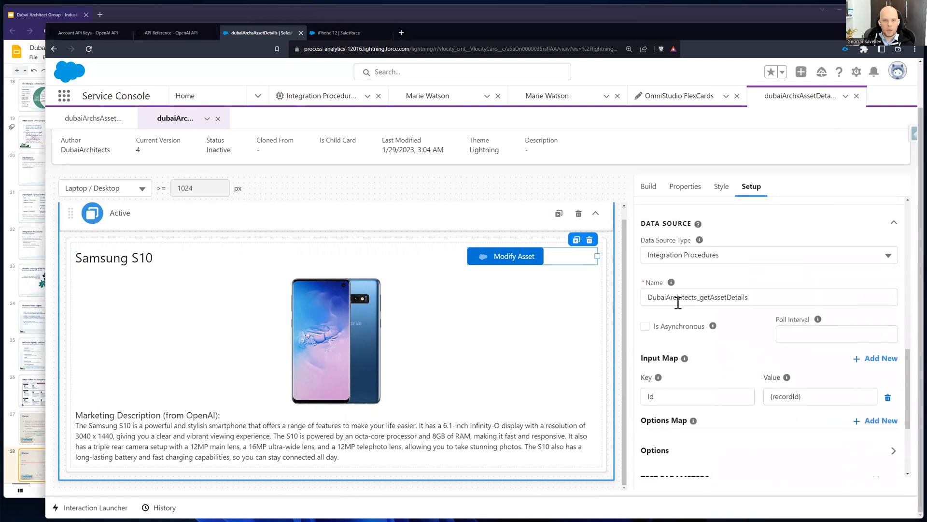
Step: Check the data source's integration procedure name and the key and value of its input map
{"action": "left_click", "coordinate": [796, 294]}
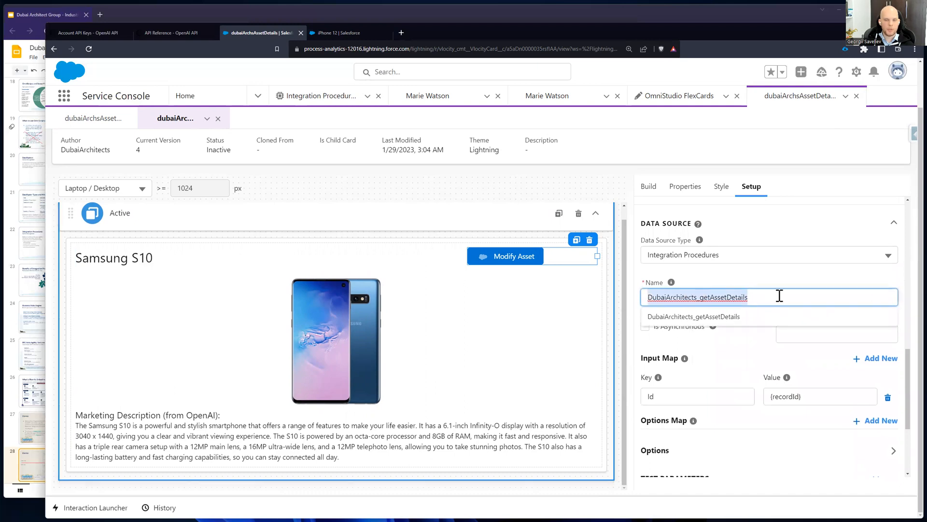
{"action": "left_click", "coordinate": [747, 275]}
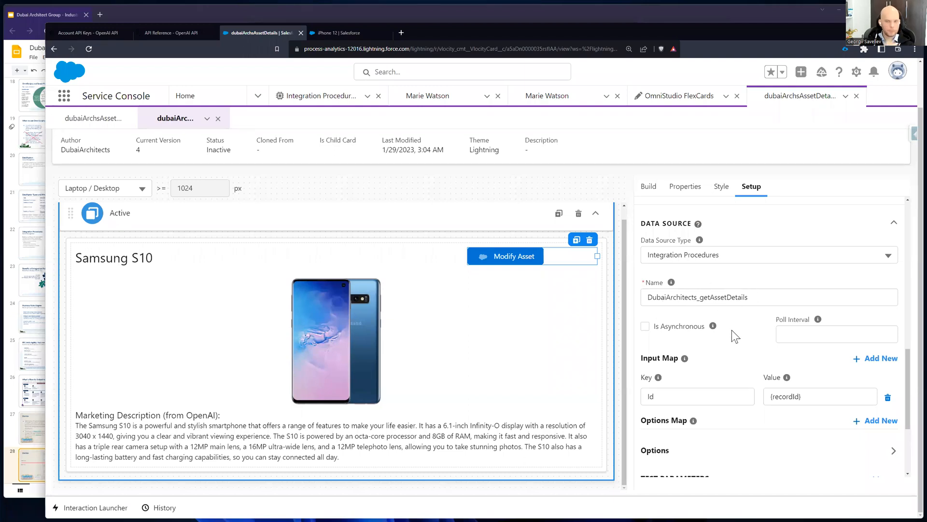
{"action": "scroll", "coordinate": [722, 387], "scroll_direction": "down", "scroll_amount": 1}
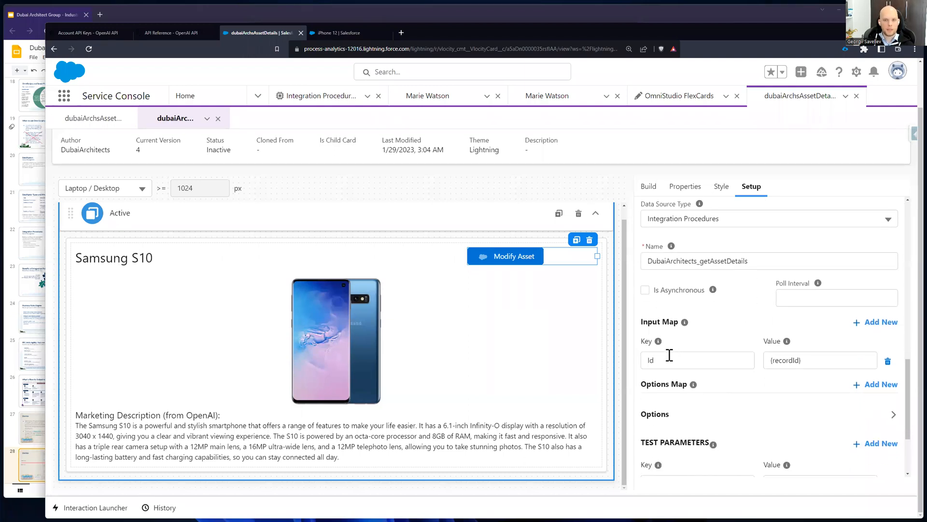
{"action": "left_click", "coordinate": [668, 358]}
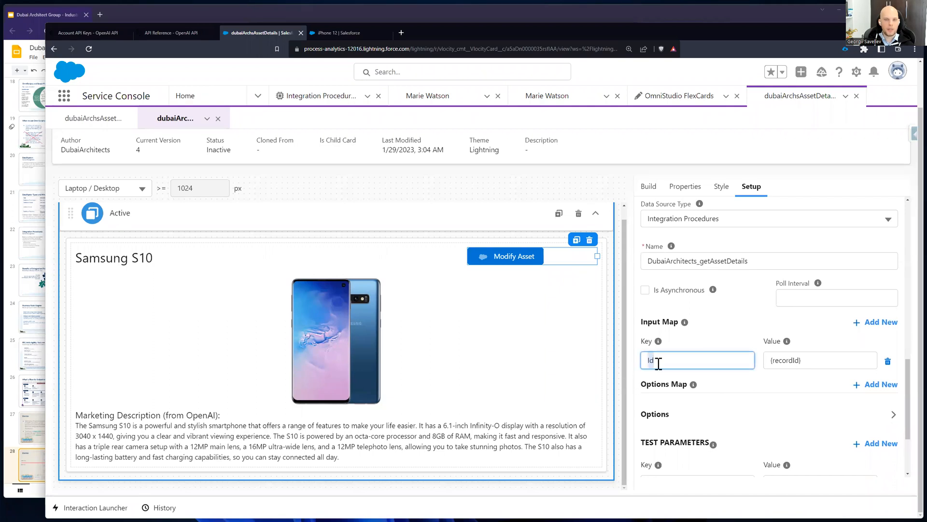
{"action": "left_click_drag", "start_coordinate": [821, 360], "coordinate": [776, 370]}
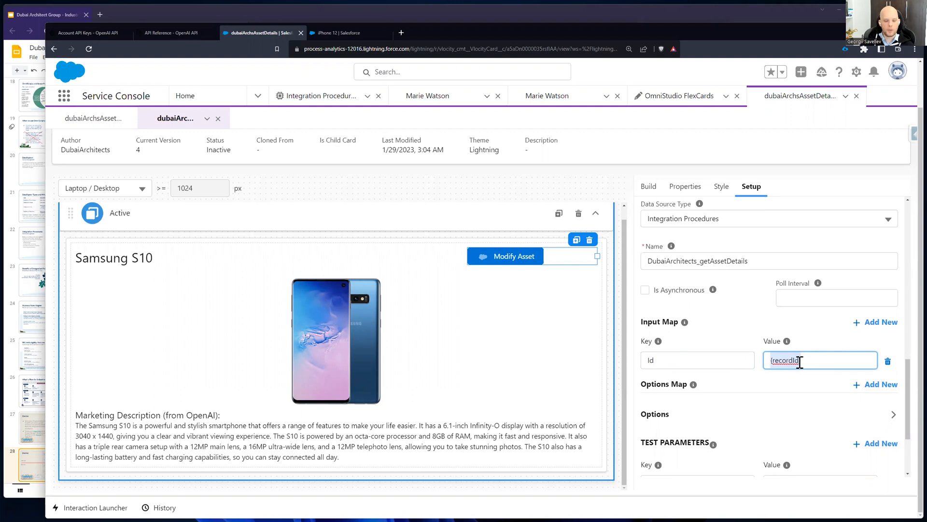
{"action": "scroll", "coordinate": [801, 353], "scroll_direction": "down", "scroll_amount": 3}
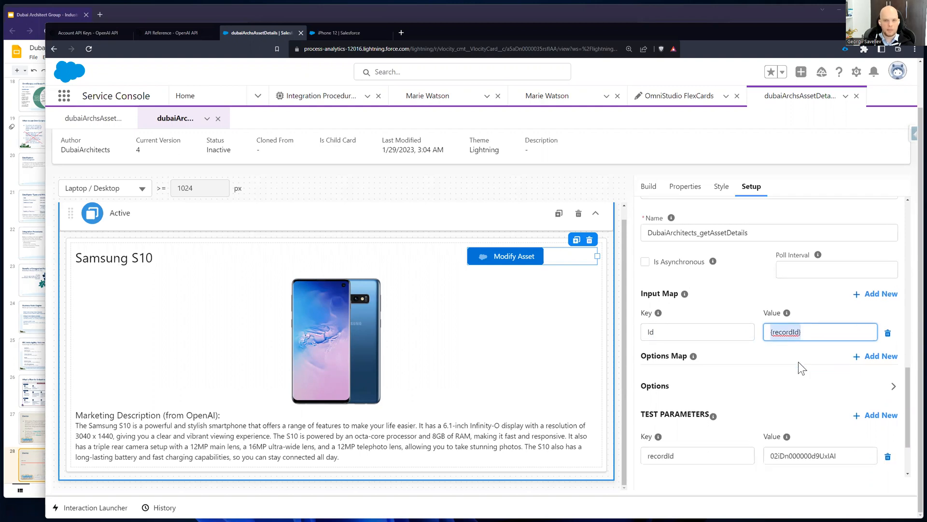
Step: Examine the recordId test parameter and its value in the card's data source
{"action": "left_click", "coordinate": [714, 372]}
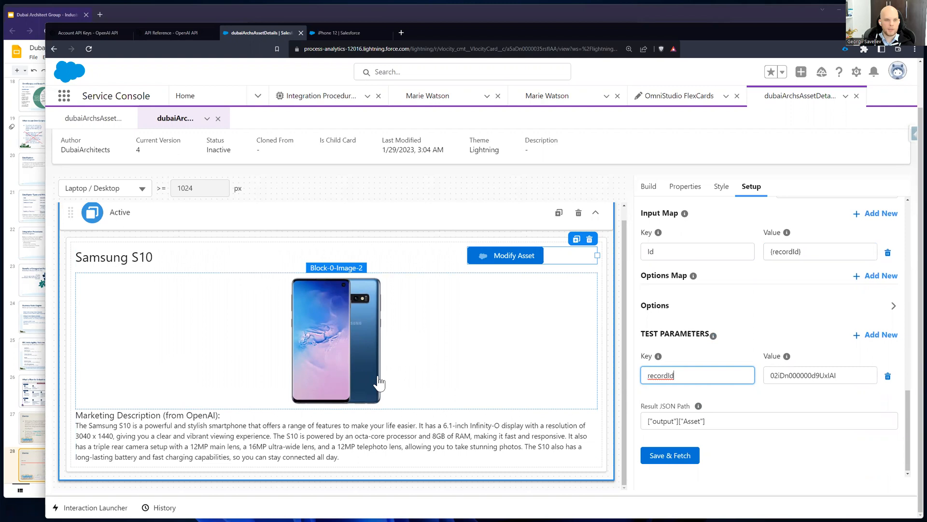
{"action": "left_click_drag", "start_coordinate": [684, 378], "coordinate": [627, 373]}
{"action": "left_click", "coordinate": [627, 373]}
{"action": "double_click", "coordinate": [681, 372]}
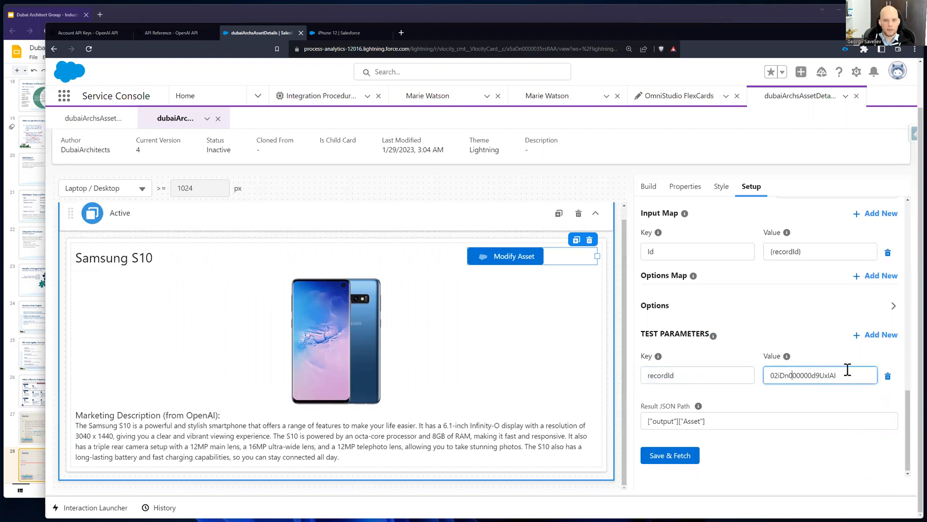
{"action": "left_click_drag", "start_coordinate": [845, 373], "coordinate": [774, 372]}
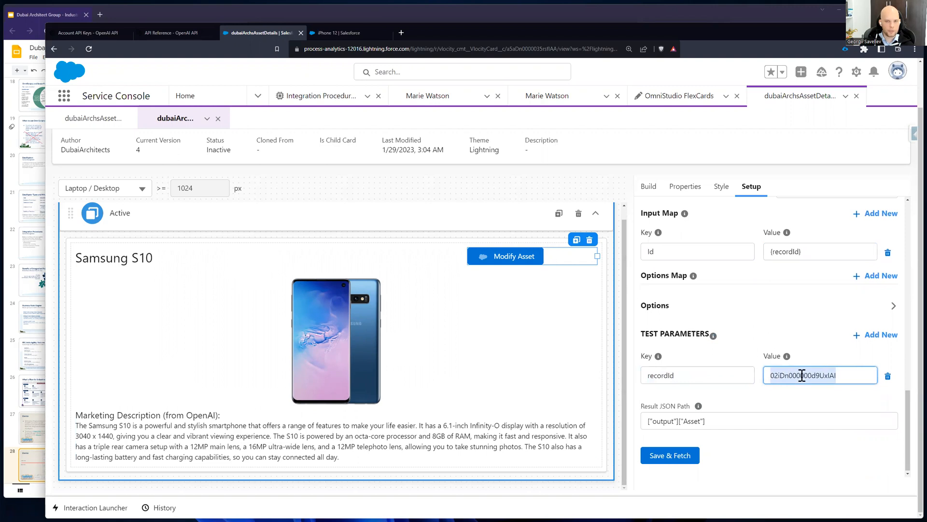
Step: Inspect the data source's Result JSON Path and return to the top of the card properties
{"action": "left_click", "coordinate": [752, 396]}
{"action": "left_click_drag", "start_coordinate": [723, 416], "coordinate": [634, 417]}
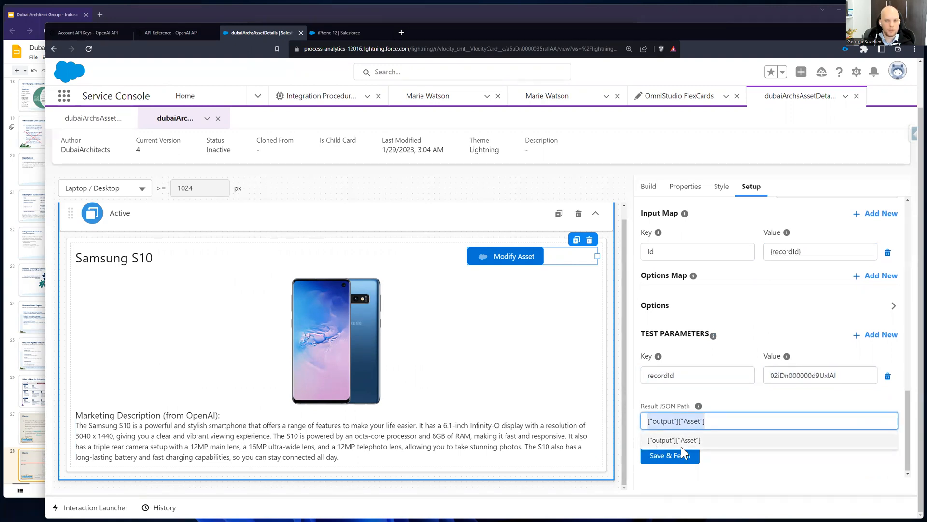
{"action": "left_click", "coordinate": [697, 405]}
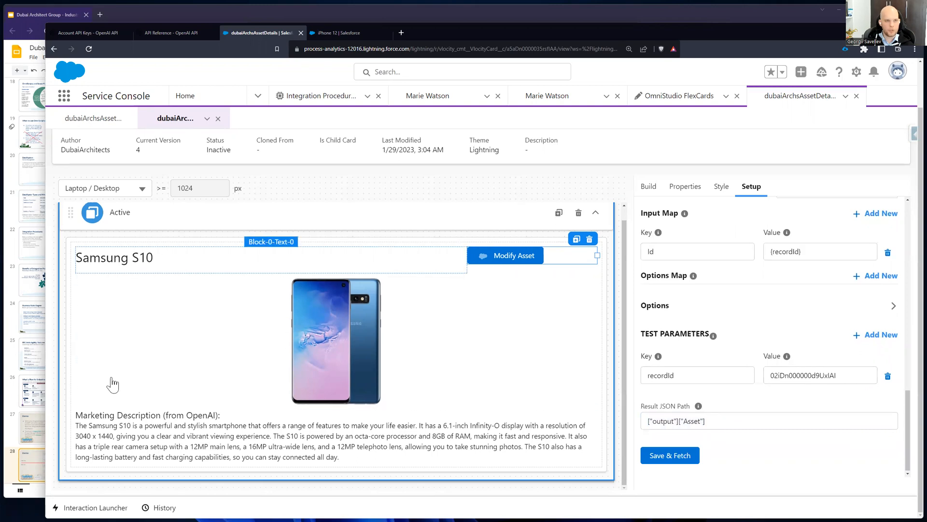
{"action": "scroll", "coordinate": [752, 395], "scroll_direction": "up", "scroll_amount": 10}
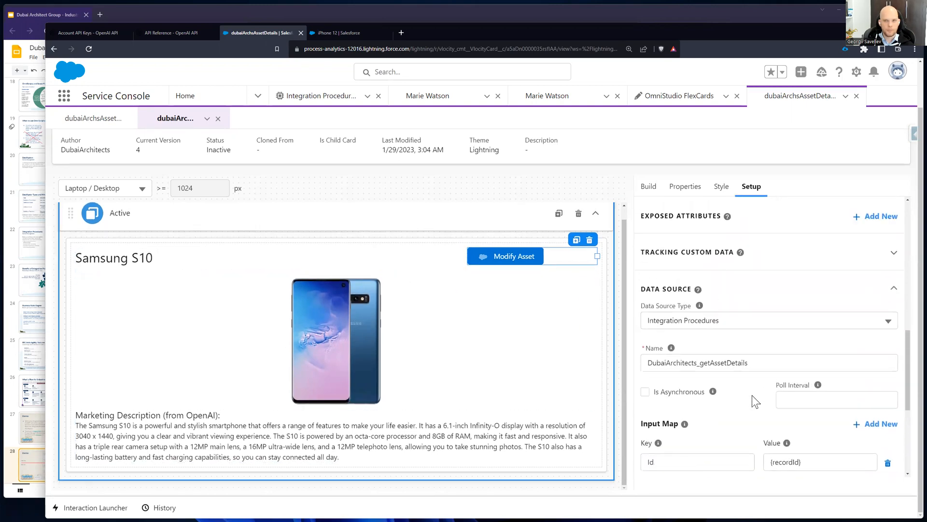
{"action": "scroll", "coordinate": [757, 401], "scroll_direction": "up", "scroll_amount": 4}
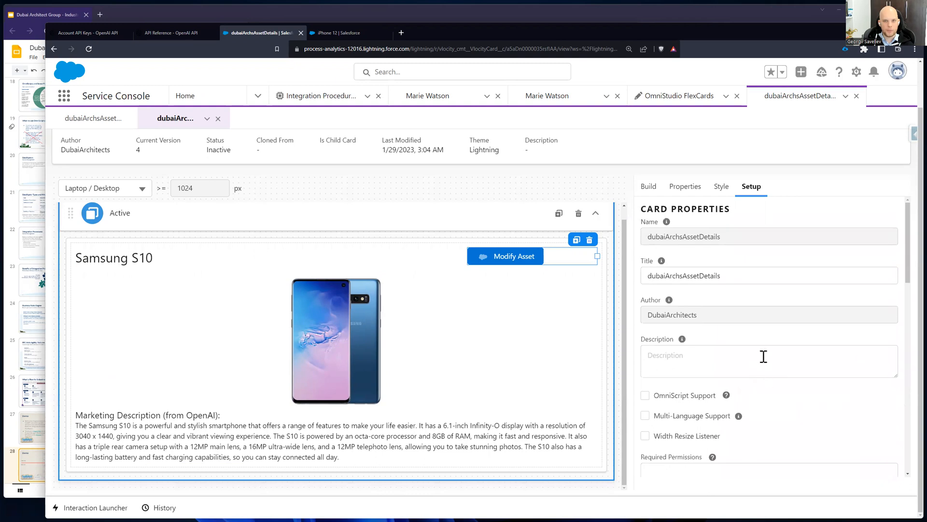
{"action": "scroll", "coordinate": [762, 356], "scroll_direction": "down", "scroll_amount": 5}
{"action": "scroll", "coordinate": [762, 356], "scroll_direction": "up", "scroll_amount": 8}
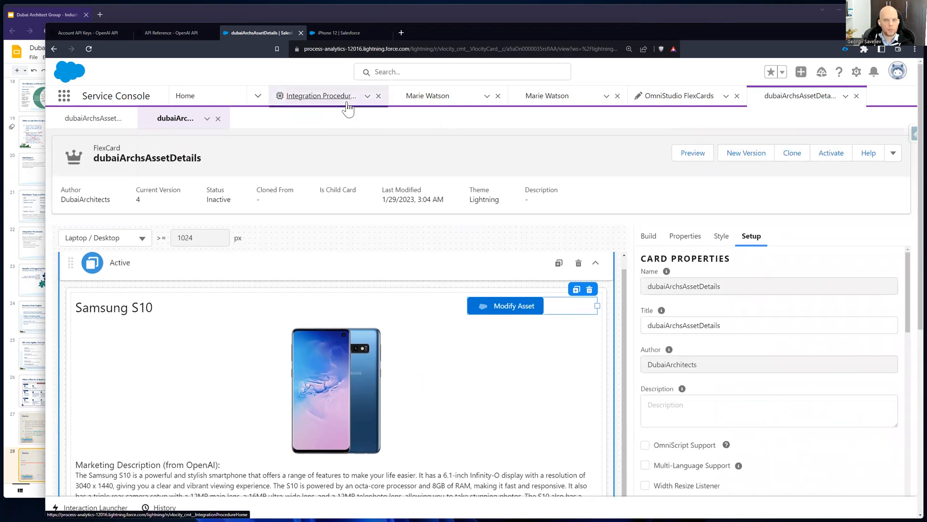
Step: Open Version 2 of the DubaiArchitects/getAssetDetails integration procedure and look through its extract, callout and transform actions
{"action": "left_click", "coordinate": [348, 104]}
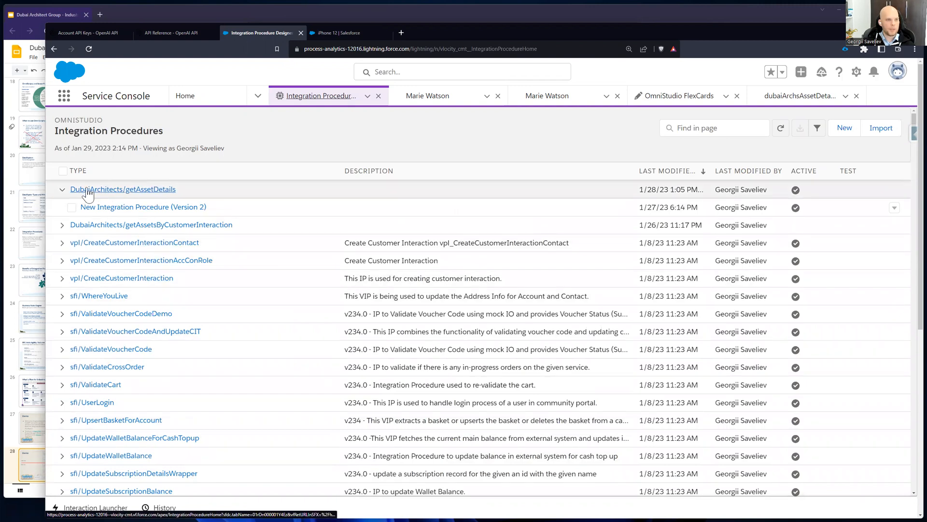
{"action": "left_click", "coordinate": [152, 209]}
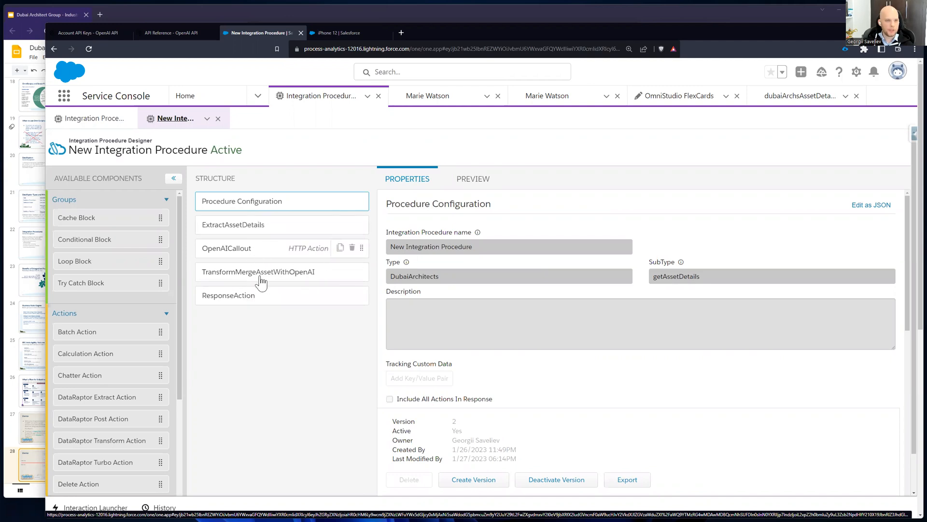
{"action": "left_click", "coordinate": [270, 230]}
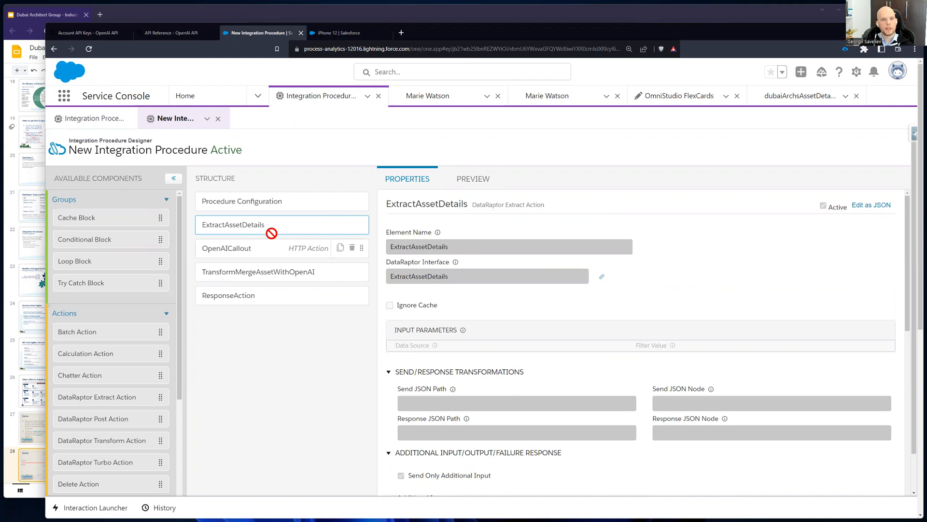
{"action": "left_click", "coordinate": [259, 250]}
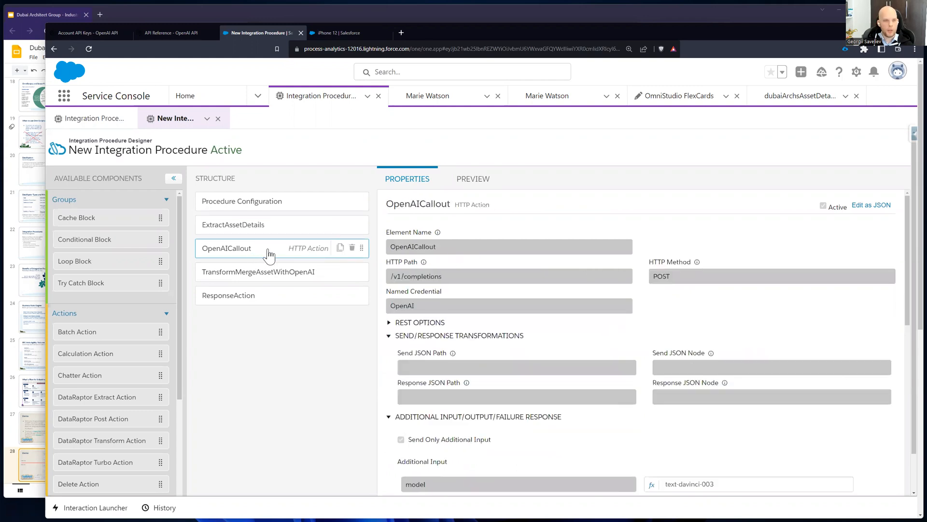
{"action": "left_click", "coordinate": [278, 277]}
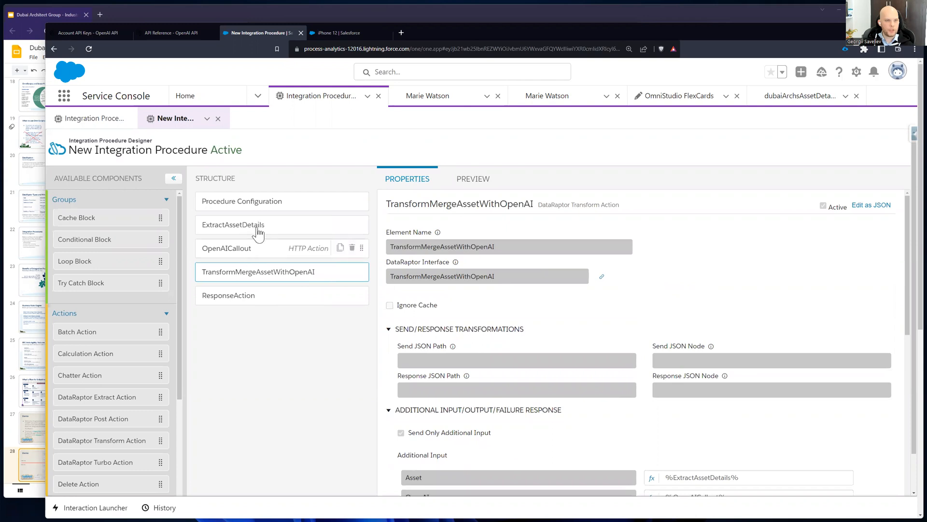
Step: Examine the additional output response settings of the procedure's ResponseAction
{"action": "left_click", "coordinate": [258, 301]}
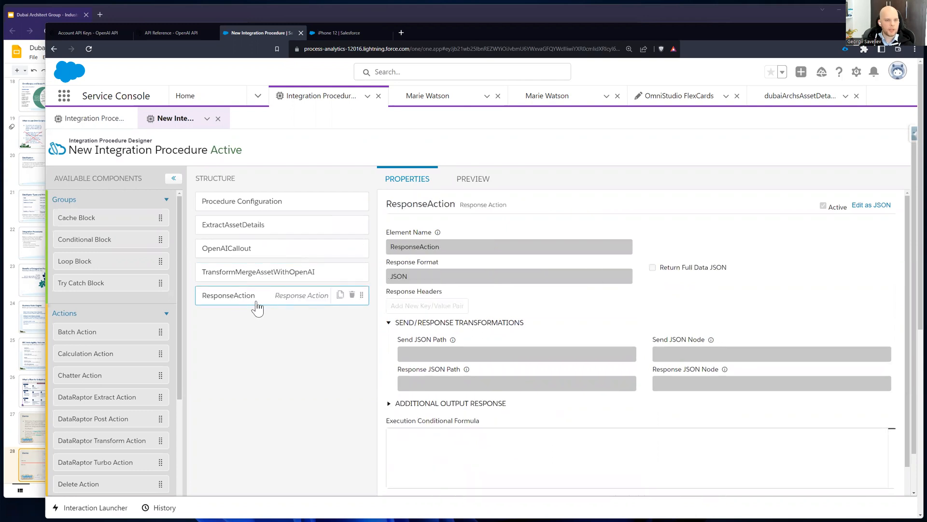
{"action": "left_click", "coordinate": [388, 403]}
{"action": "scroll", "coordinate": [698, 402], "scroll_direction": "down", "scroll_amount": 2}
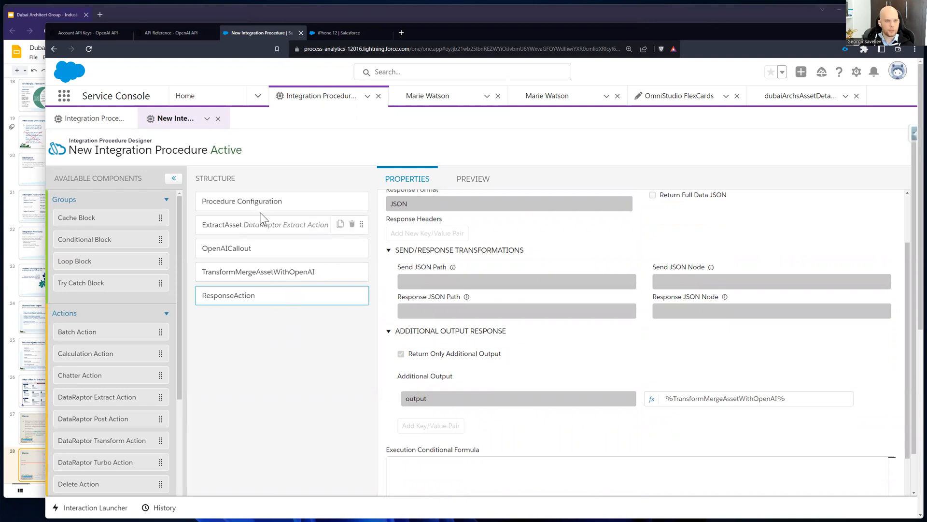
Step: Check the key and value of the additional input passed to ExtractAssetDetails
{"action": "left_click", "coordinate": [259, 236]}
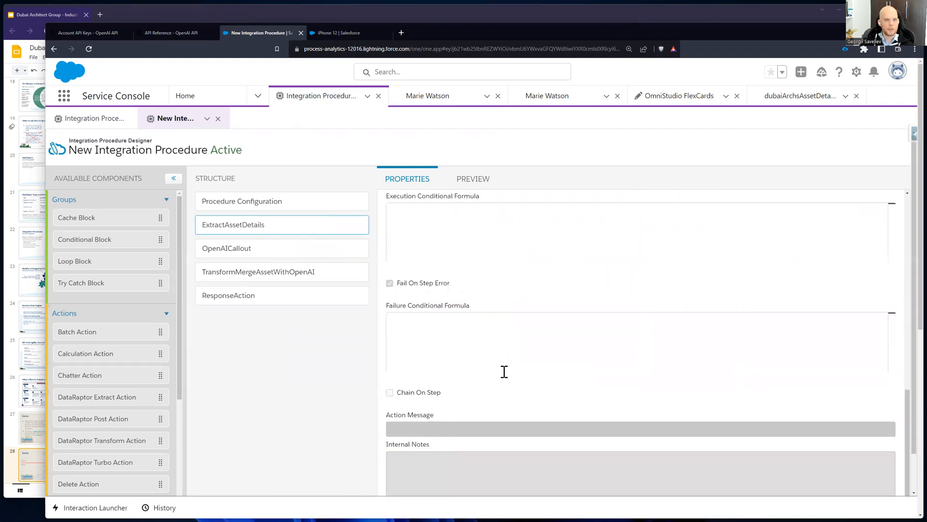
{"action": "scroll", "coordinate": [443, 276], "scroll_direction": "up", "scroll_amount": 10}
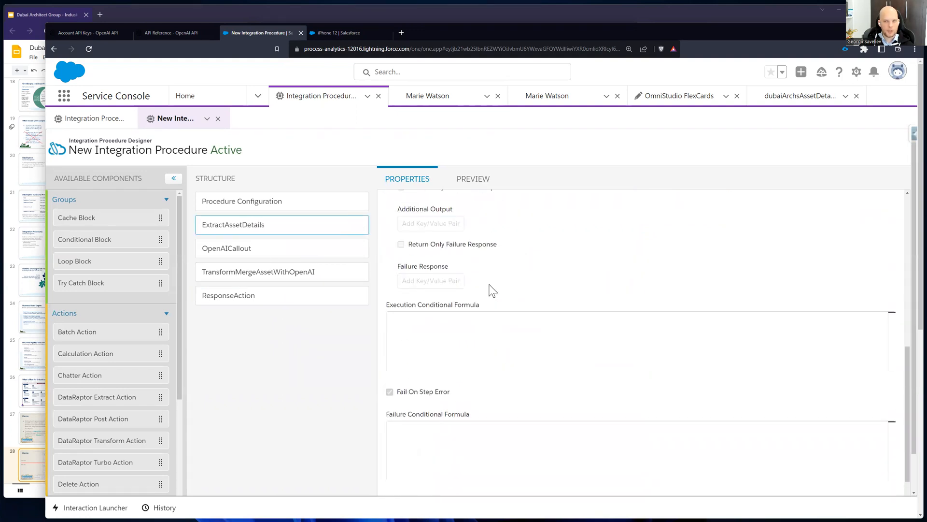
{"action": "scroll", "coordinate": [534, 309], "scroll_direction": "down", "scroll_amount": 5}
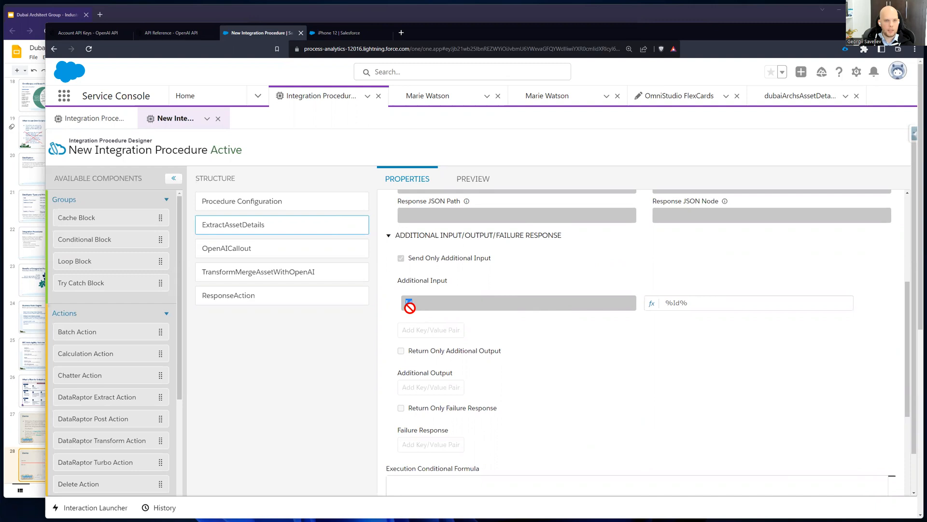
{"action": "left_click_drag", "start_coordinate": [698, 302], "coordinate": [658, 313]}
Step: Inspect the named credential, HTTP path and HTTP method of the OpenAICallout action
{"action": "left_click", "coordinate": [236, 250]}
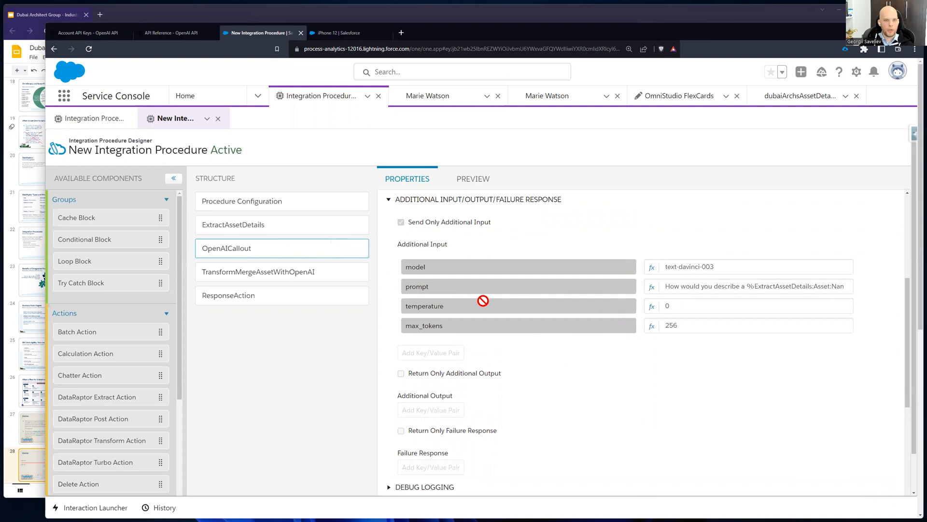
{"action": "scroll", "coordinate": [483, 300], "scroll_direction": "up", "scroll_amount": 5}
{"action": "double_click", "coordinate": [394, 306]}
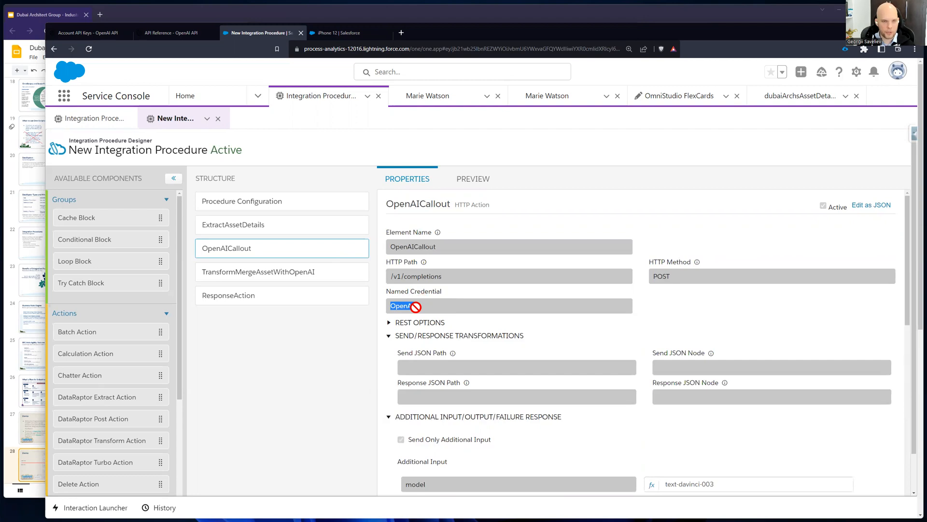
{"action": "left_click_drag", "start_coordinate": [457, 278], "coordinate": [401, 274]}
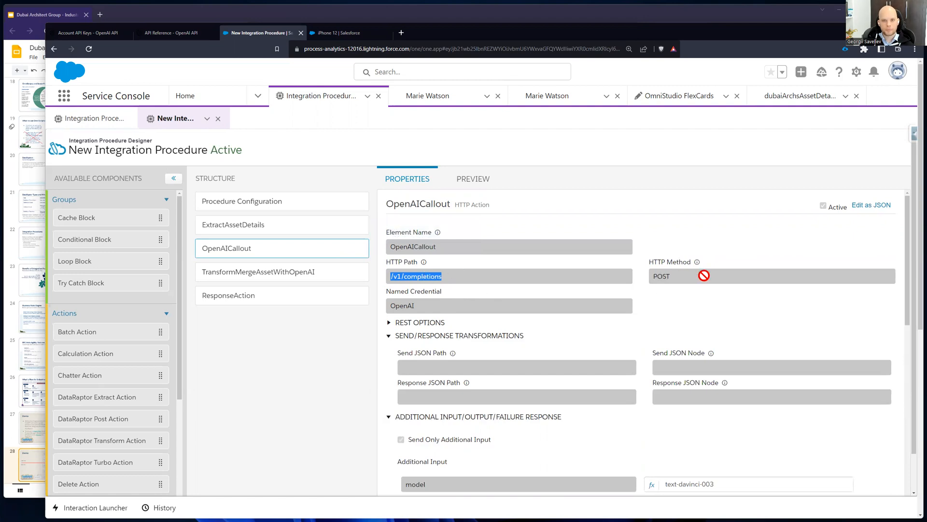
{"action": "left_click_drag", "start_coordinate": [704, 271], "coordinate": [630, 275]}
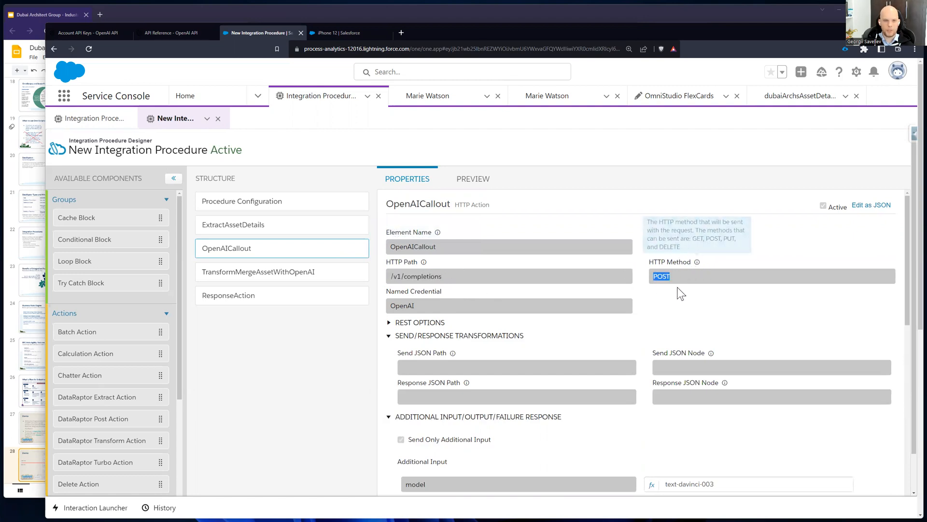
Step: Examine the model and the full prompt text in OpenAICallout's additional input
{"action": "scroll", "coordinate": [688, 292], "scroll_direction": "down", "scroll_amount": 6}
{"action": "scroll", "coordinate": [666, 293], "scroll_direction": "up", "scroll_amount": 2}
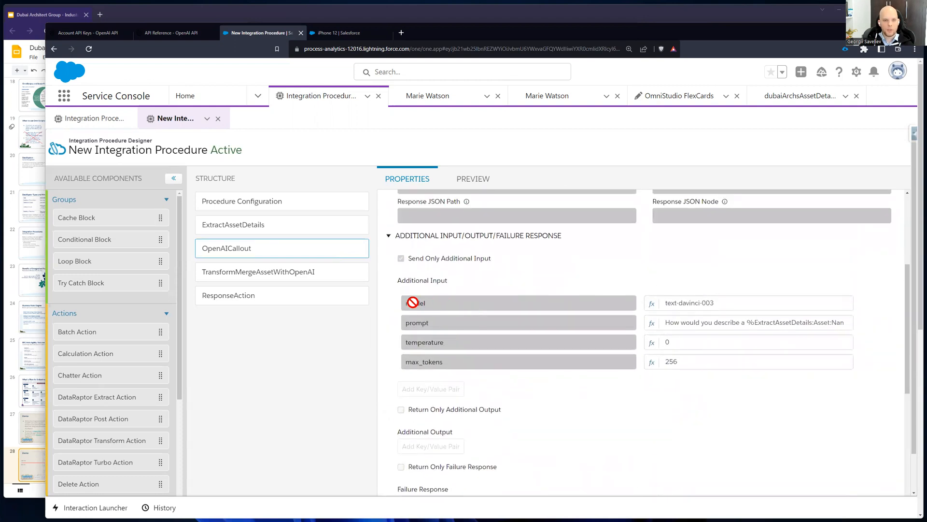
{"action": "left_click_drag", "start_coordinate": [744, 302], "coordinate": [644, 307]}
{"action": "left_click_drag", "start_coordinate": [401, 322], "coordinate": [441, 323]}
{"action": "left_click", "coordinate": [687, 327]}
{"action": "left_click_drag", "start_coordinate": [675, 327], "coordinate": [687, 326]}
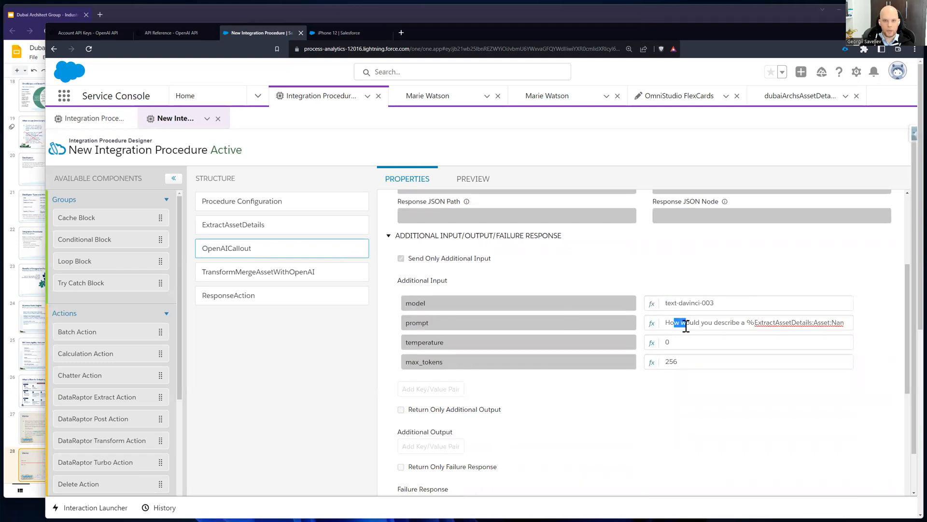
{"action": "left_click", "coordinate": [685, 324]}
{"action": "left_click_drag", "start_coordinate": [748, 323], "coordinate": [845, 322]}
{"action": "left_click", "coordinate": [689, 322]}
{"action": "left_click_drag", "start_coordinate": [697, 323], "coordinate": [843, 324]}
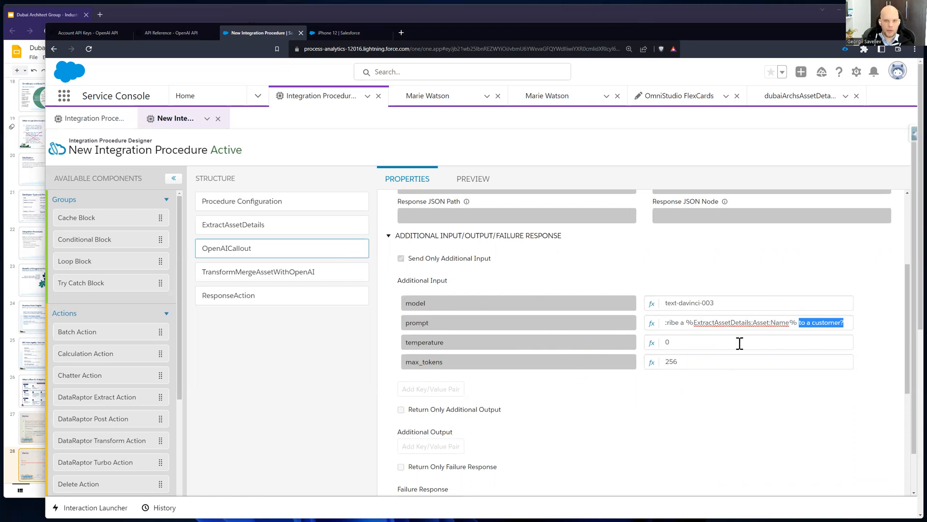
Step: Recheck the callout's HTTP path and compare it with the Create completion request parameters in the OpenAI API reference
{"action": "scroll", "coordinate": [642, 331], "scroll_direction": "up", "scroll_amount": 2}
{"action": "scroll", "coordinate": [506, 268], "scroll_direction": "up", "scroll_amount": 3}
{"action": "left_click_drag", "start_coordinate": [447, 272], "coordinate": [385, 274]}
{"action": "left_click", "coordinate": [178, 32]}
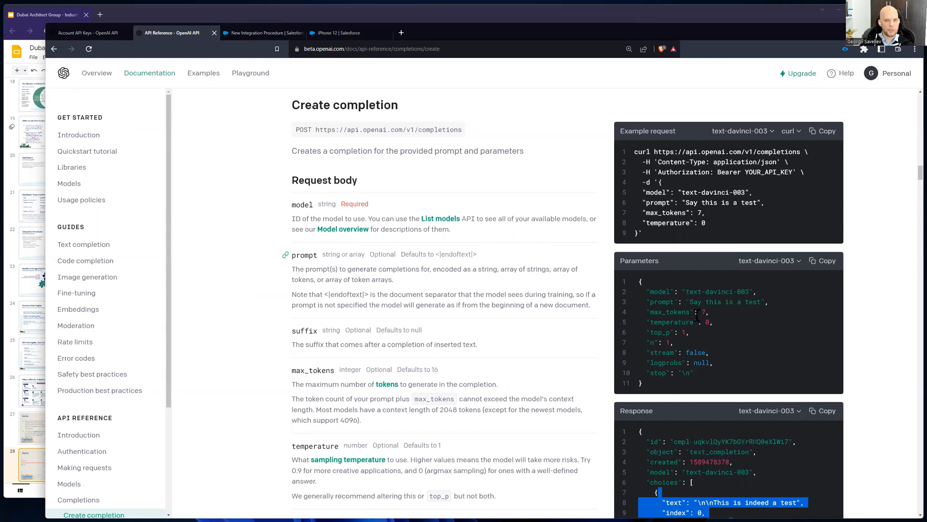
{"action": "left_click", "coordinate": [571, 319]}
{"action": "scroll", "coordinate": [686, 317], "scroll_direction": "down", "scroll_amount": 2}
{"action": "left_click_drag", "start_coordinate": [651, 309], "coordinate": [701, 305]}
{"action": "left_click", "coordinate": [679, 250]}
Step: Review the sample response for Create completion and read the description of the prompt parameter
{"action": "left_click", "coordinate": [696, 376]}
{"action": "scroll", "coordinate": [696, 375], "scroll_direction": "down", "scroll_amount": 3}
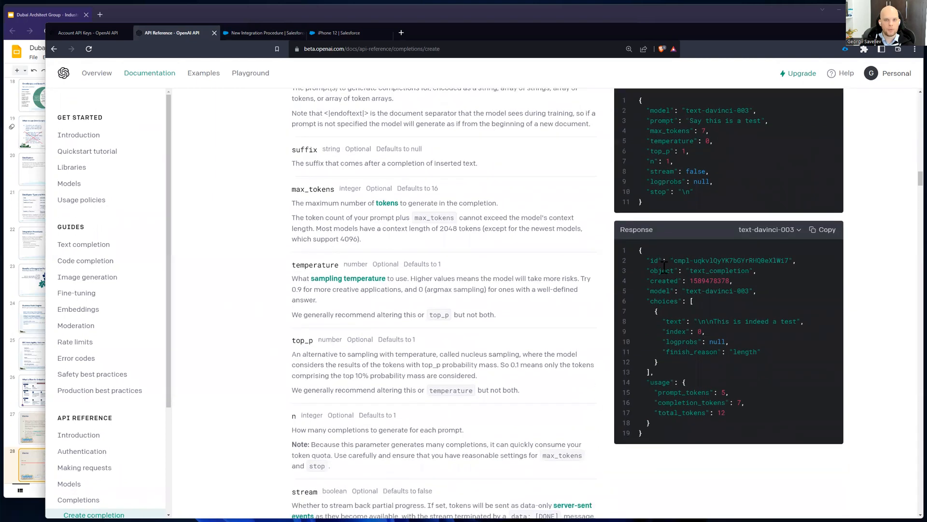
{"action": "left_click_drag", "start_coordinate": [638, 249], "coordinate": [704, 427]}
{"action": "left_click", "coordinate": [702, 430]}
{"action": "scroll", "coordinate": [510, 271], "scroll_direction": "up", "scroll_amount": 4}
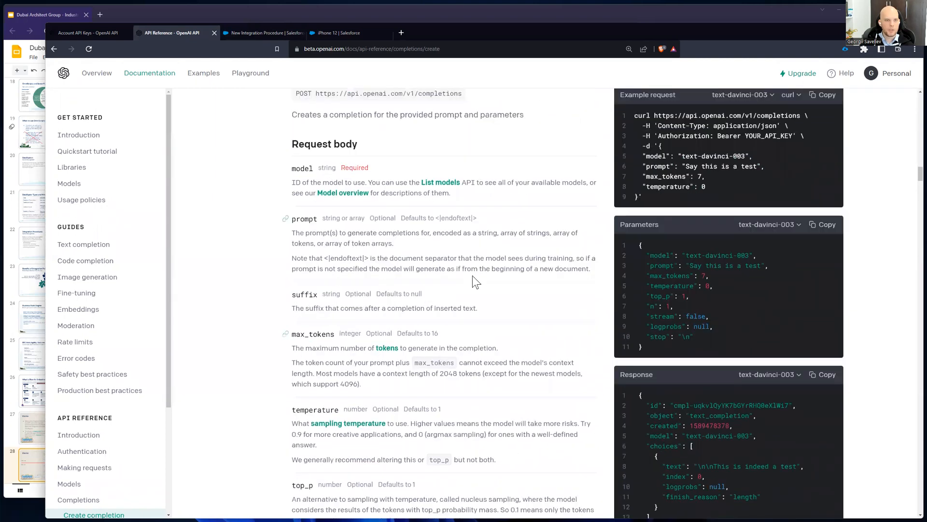
{"action": "left_click_drag", "start_coordinate": [586, 305], "coordinate": [288, 256]}
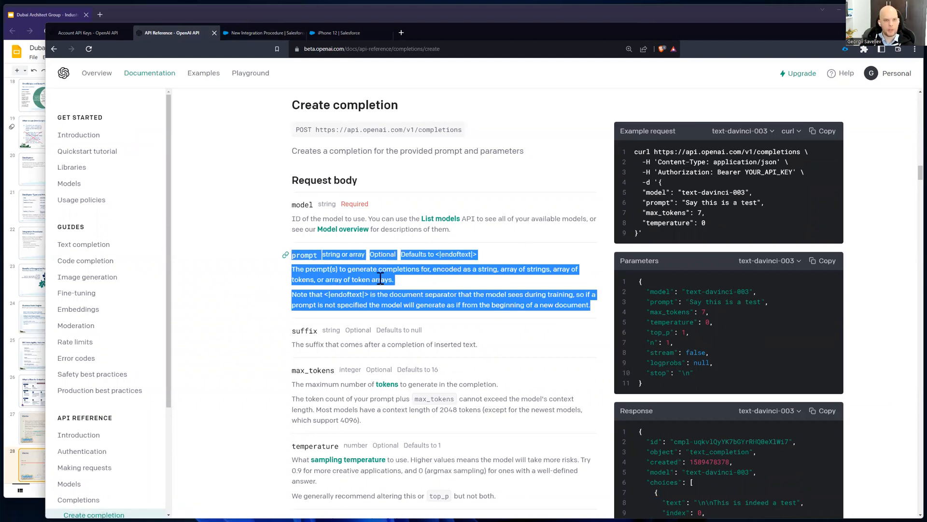
{"action": "left_click", "coordinate": [407, 286]}
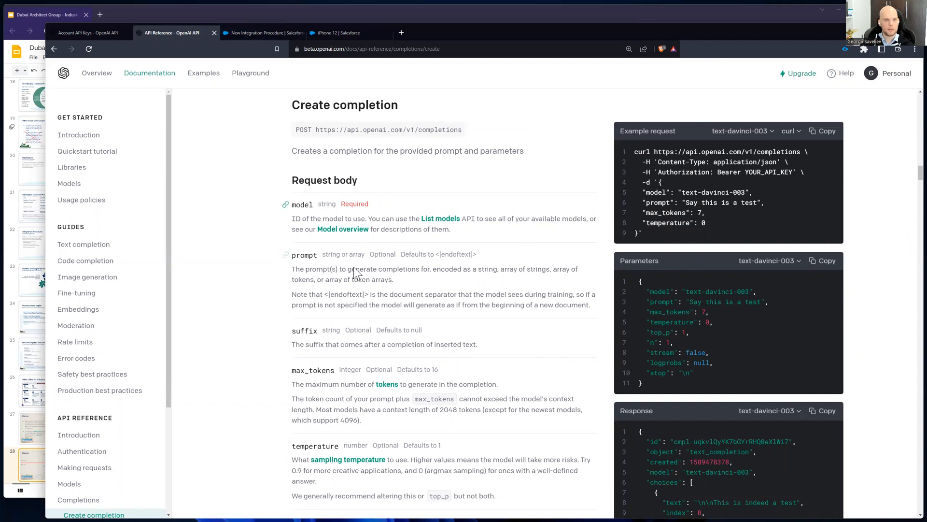
Step: Return to the integration procedure and examine the asset name merge field within OpenAICallout's prompt
{"action": "left_click", "coordinate": [264, 33]}
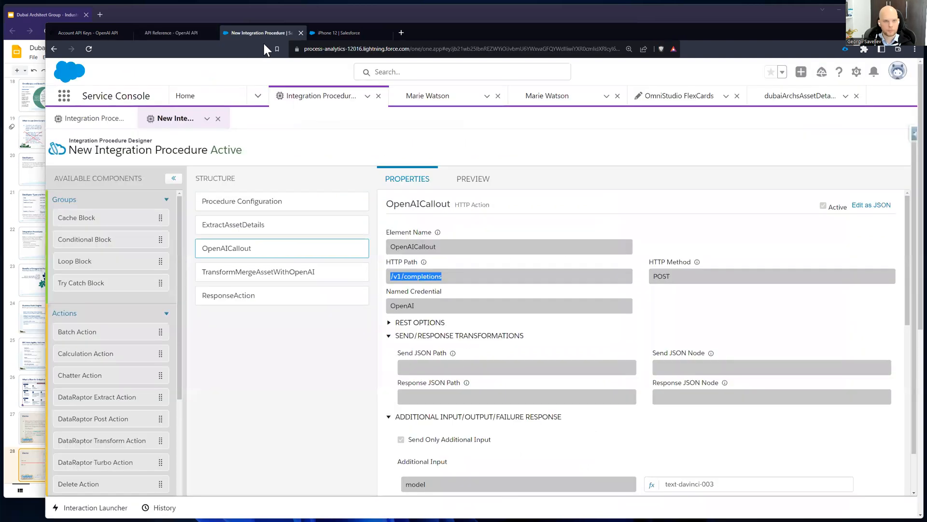
{"action": "scroll", "coordinate": [628, 316], "scroll_direction": "down", "scroll_amount": 4}
{"action": "left_click_drag", "start_coordinate": [749, 322], "coordinate": [798, 318]}
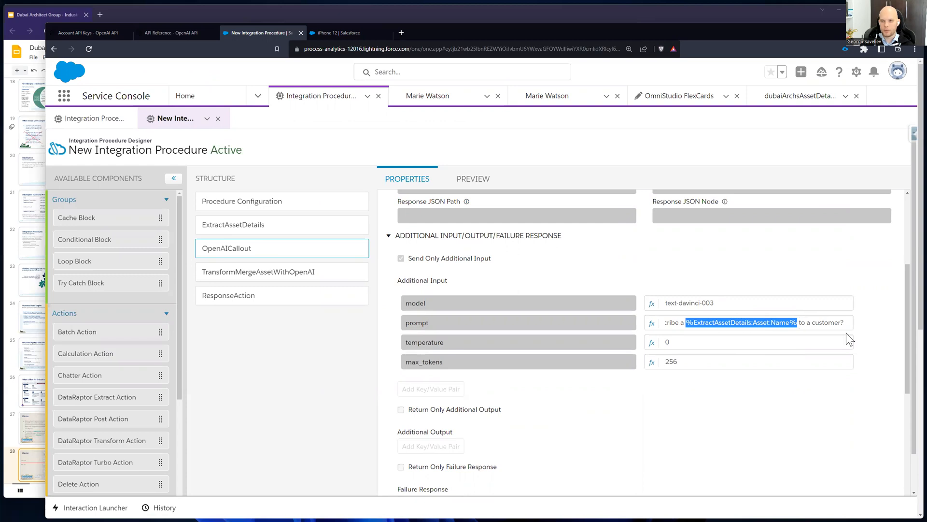
{"action": "scroll", "coordinate": [417, 348], "scroll_direction": "down", "scroll_amount": 1}
Step: Check the Asset and OpenAI additional inputs of TransformMergeAssetWithOpenAI and the values mapped to them
{"action": "left_click", "coordinate": [265, 278]}
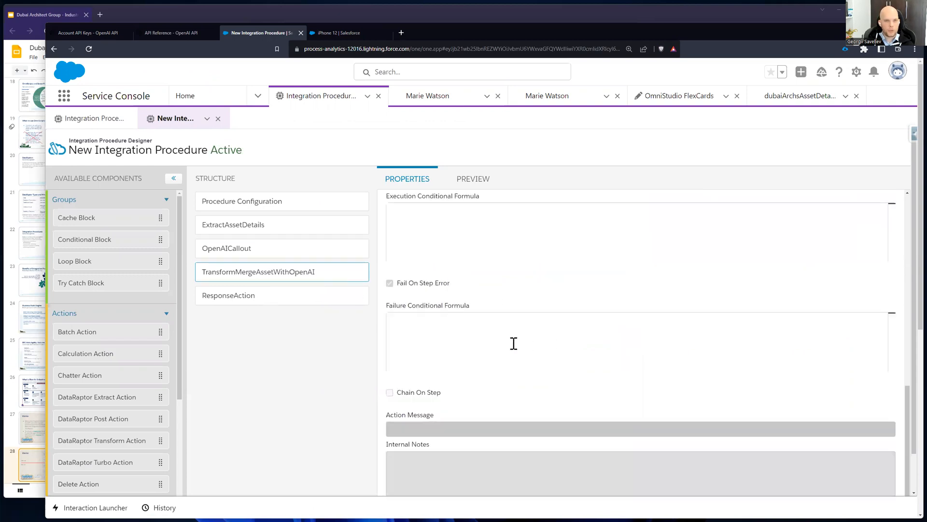
{"action": "scroll", "coordinate": [540, 271], "scroll_direction": "up", "scroll_amount": 10}
{"action": "scroll", "coordinate": [411, 316], "scroll_direction": "down", "scroll_amount": 4}
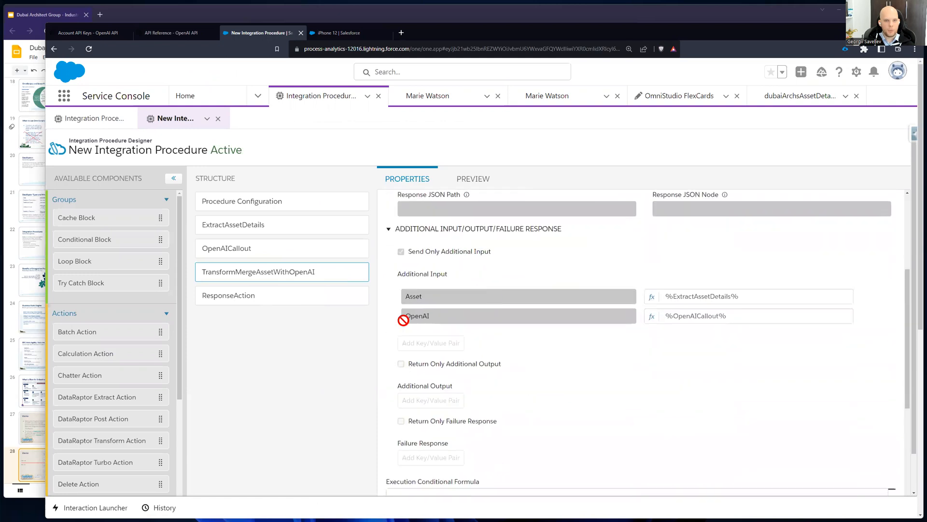
{"action": "left_click_drag", "start_coordinate": [427, 298], "coordinate": [404, 297]}
{"action": "left_click_drag", "start_coordinate": [738, 296], "coordinate": [670, 296]}
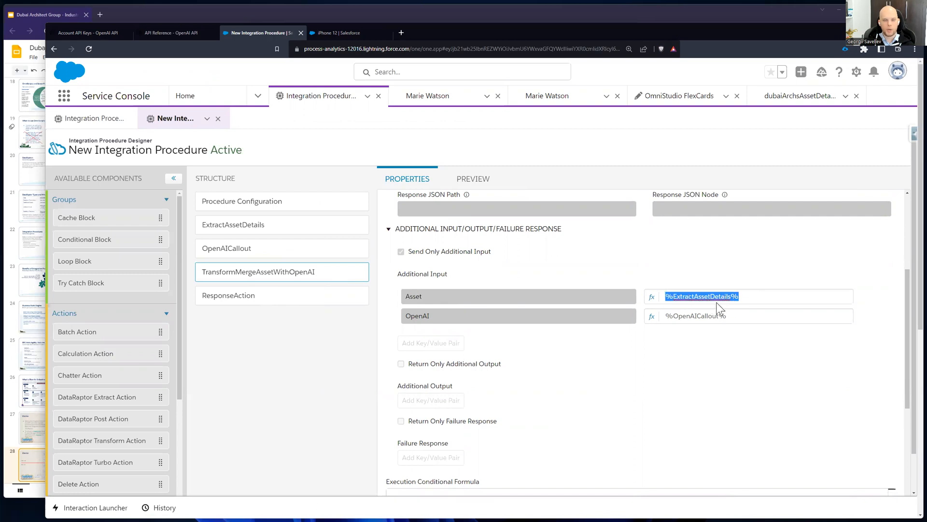
{"action": "left_click_drag", "start_coordinate": [459, 317], "coordinate": [404, 317]}
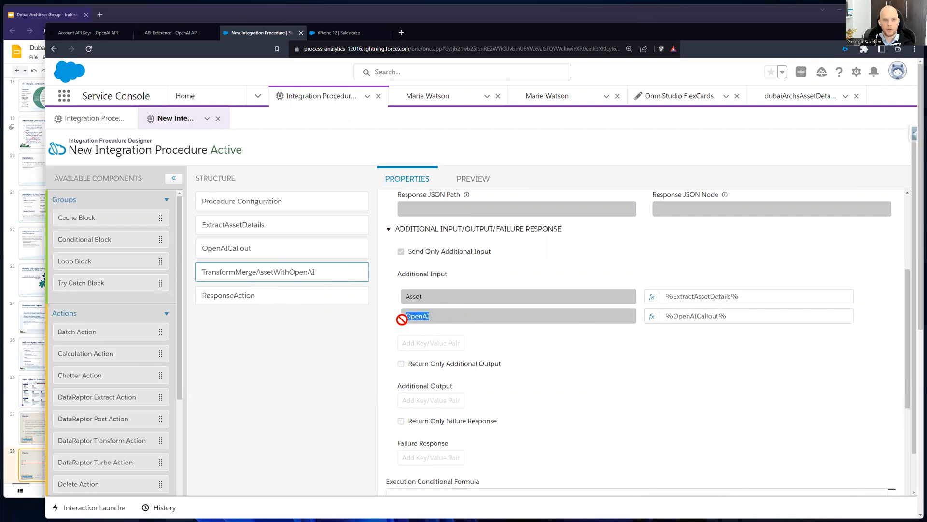
{"action": "left_click_drag", "start_coordinate": [730, 316], "coordinate": [117, 362]}
Step: Create a new version of the integration procedure from its Procedure Configuration
{"action": "scroll", "coordinate": [87, 352], "scroll_direction": "down", "scroll_amount": 2}
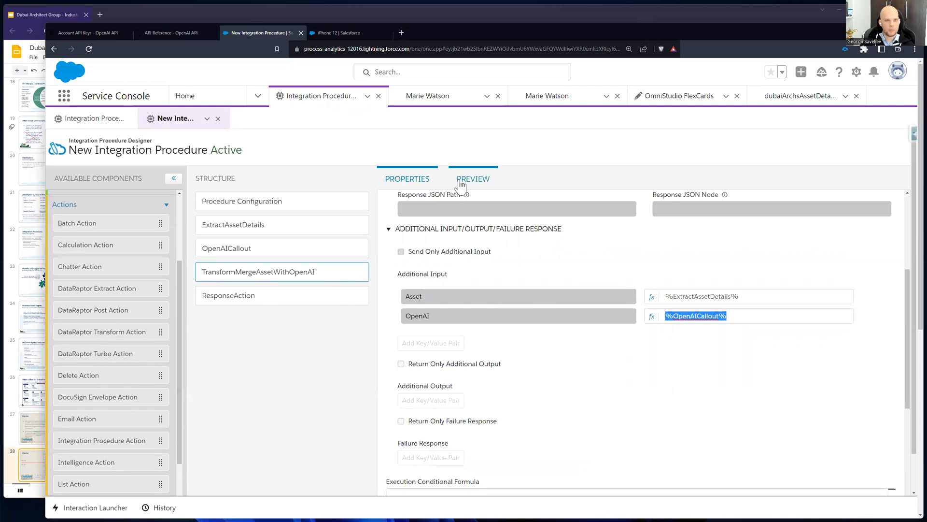
{"action": "left_click", "coordinate": [294, 202]}
{"action": "scroll", "coordinate": [526, 246], "scroll_direction": "down", "scroll_amount": 7}
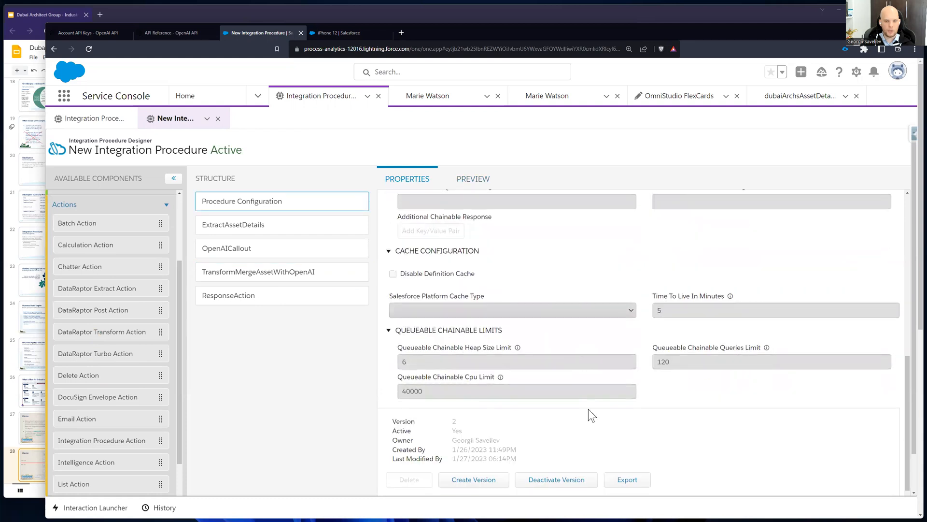
{"action": "left_click", "coordinate": [498, 479]}
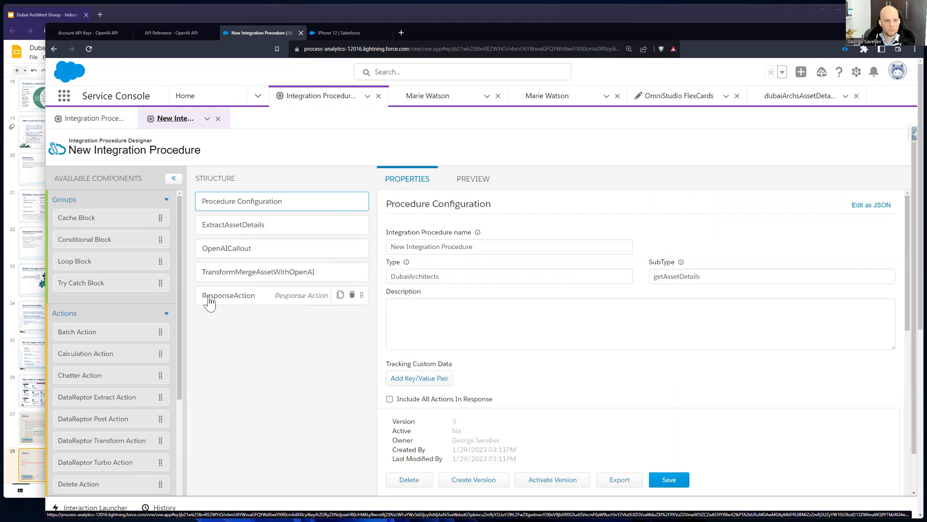
Step: Add a Matrix Action to the procedure structure between ExtractAssetDetails and OpenAICallout
{"action": "scroll", "coordinate": [121, 364], "scroll_direction": "down", "scroll_amount": 6}
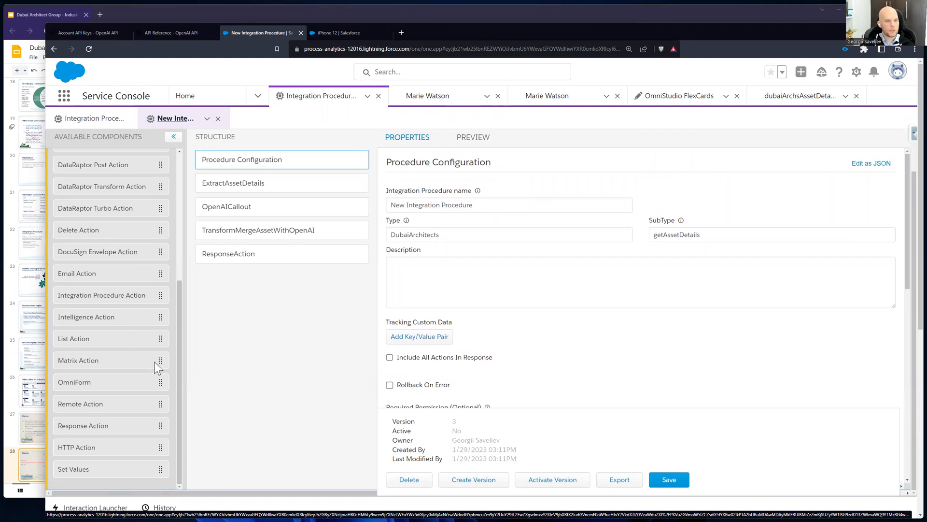
{"action": "scroll", "coordinate": [155, 363], "scroll_direction": "up", "scroll_amount": 1}
{"action": "left_click_drag", "start_coordinate": [162, 393], "coordinate": [304, 203]}
{"action": "left_click", "coordinate": [252, 216]}
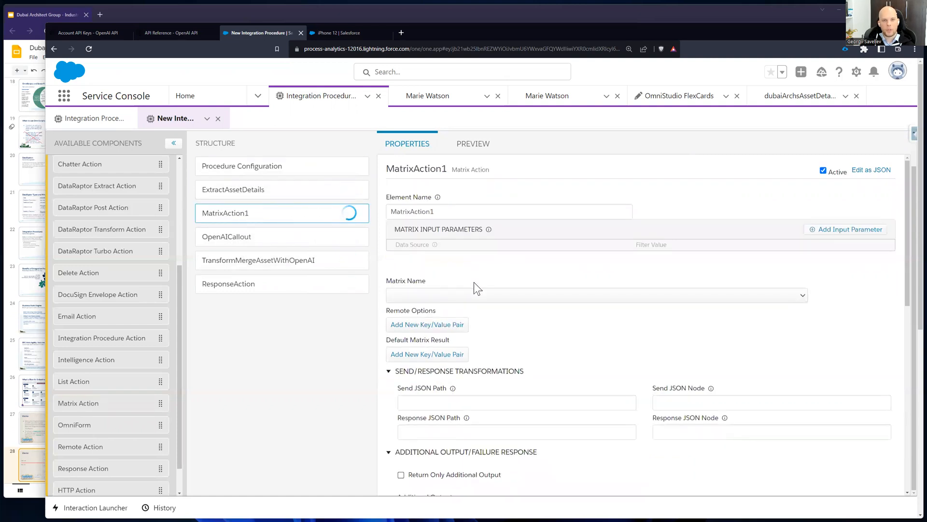
Step: Insert a DataRaptor Extract Action between the new Matrix Action and OpenAICallout
{"action": "scroll", "coordinate": [115, 345], "scroll_direction": "up", "scroll_amount": 3}
{"action": "scroll", "coordinate": [142, 392], "scroll_direction": "up", "scroll_amount": 3}
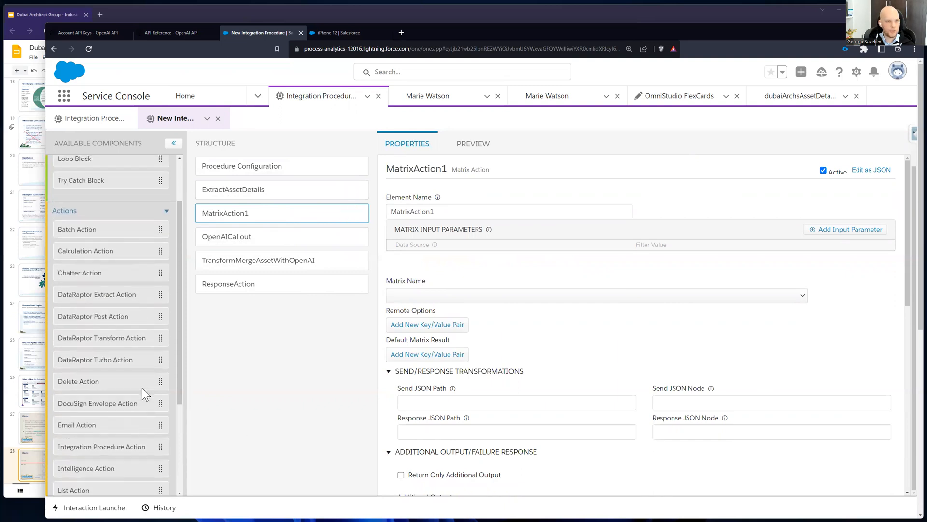
{"action": "left_click_drag", "start_coordinate": [166, 333], "coordinate": [290, 251]}
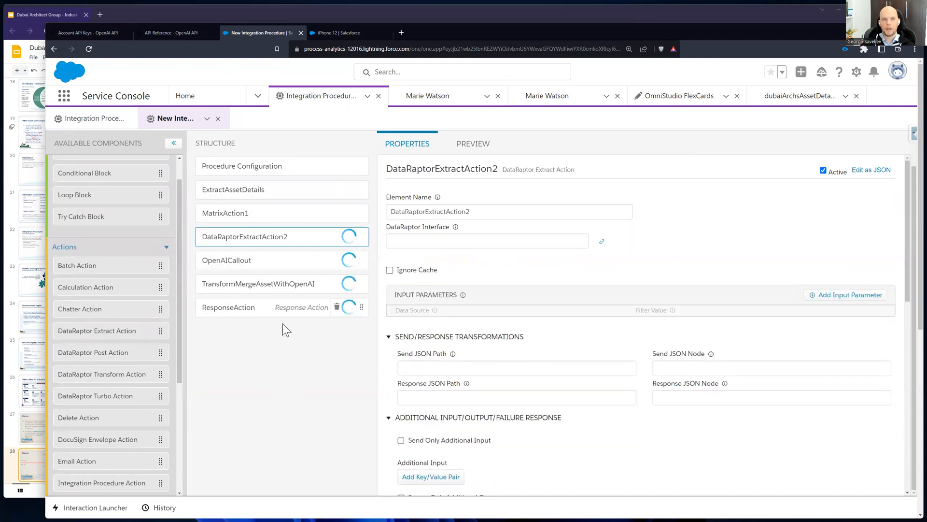
Step: Delete the newly added DataRaptor Extract Action and Matrix Action from the procedure structure
{"action": "mouse_move", "coordinate": [352, 241]}
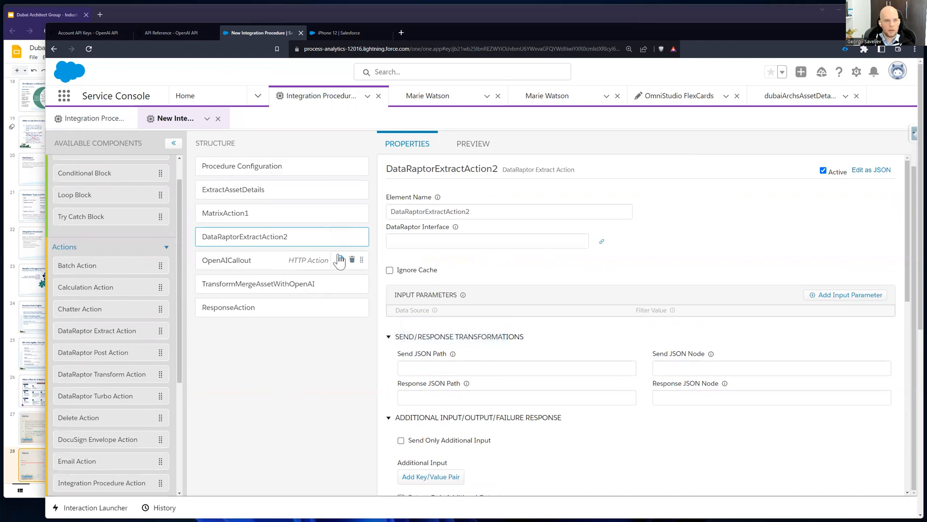
{"action": "left_click", "coordinate": [351, 236]}
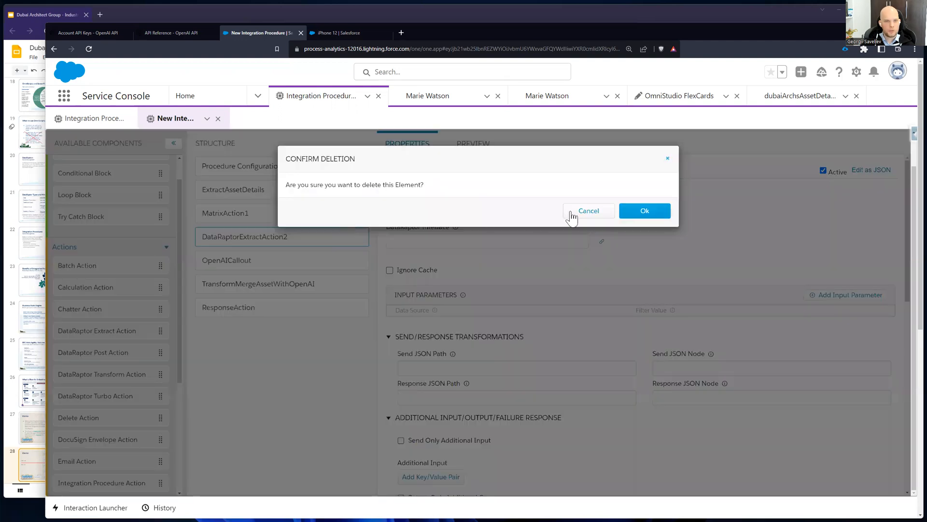
{"action": "left_click", "coordinate": [627, 211]}
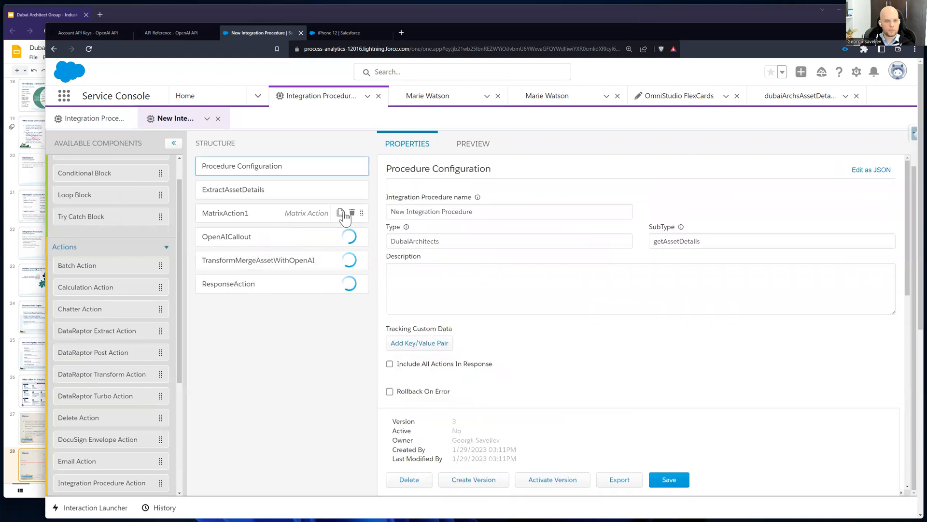
{"action": "left_click", "coordinate": [352, 212]}
{"action": "left_click", "coordinate": [654, 218]}
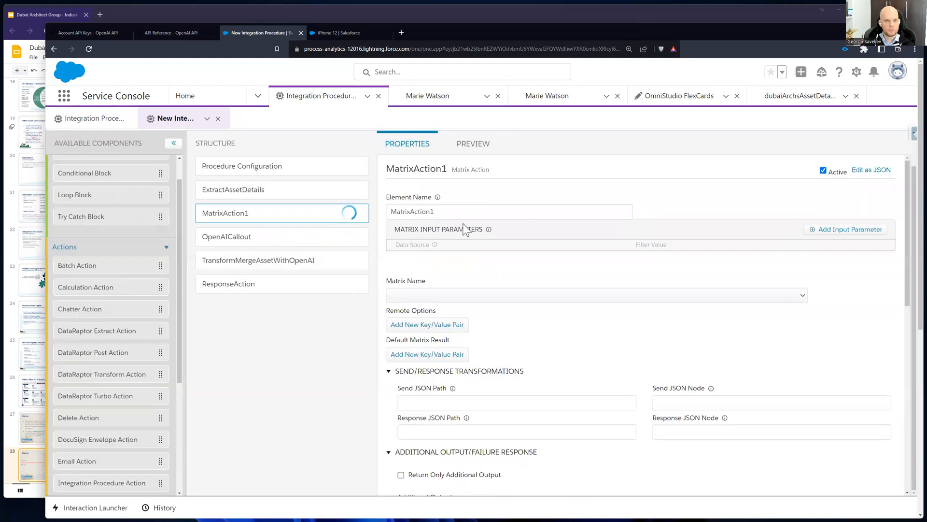
Step: Check the DataRaptor Interface of ExtractAssetDetails and the value mapped to its Id additional input
{"action": "left_click", "coordinate": [284, 193]}
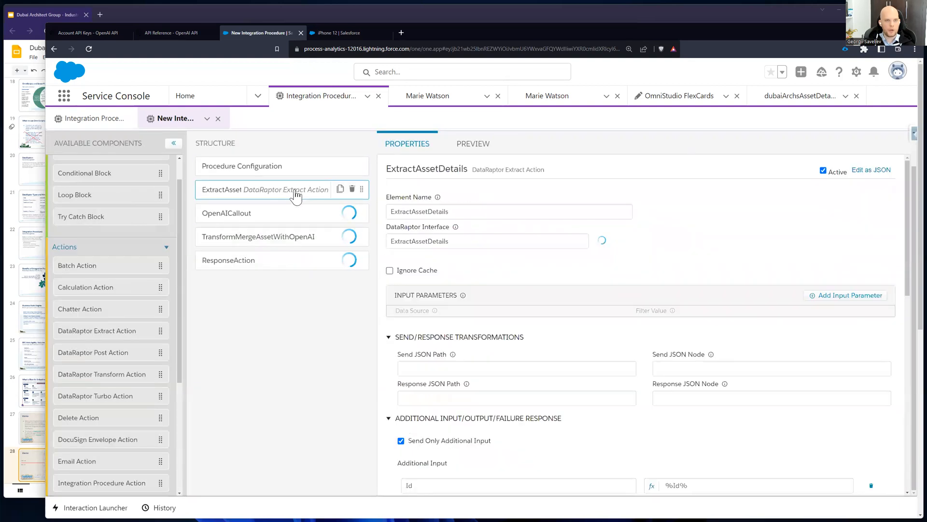
{"action": "left_click", "coordinate": [476, 144]}
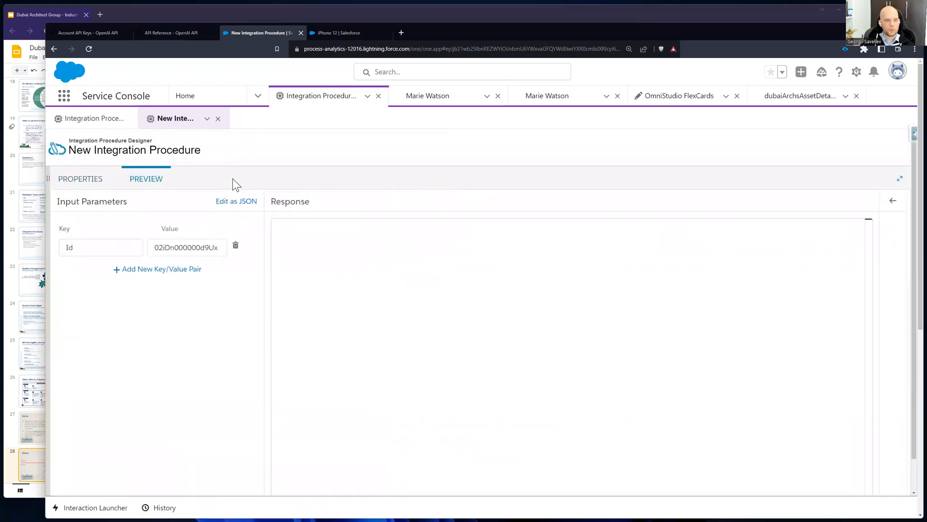
{"action": "left_click", "coordinate": [98, 184]}
{"action": "scroll", "coordinate": [478, 345], "scroll_direction": "down", "scroll_amount": 1}
{"action": "scroll", "coordinate": [485, 343], "scroll_direction": "down", "scroll_amount": 3}
{"action": "scroll", "coordinate": [488, 334], "scroll_direction": "up", "scroll_amount": 5}
{"action": "left_click_drag", "start_coordinate": [454, 271], "coordinate": [375, 274]}
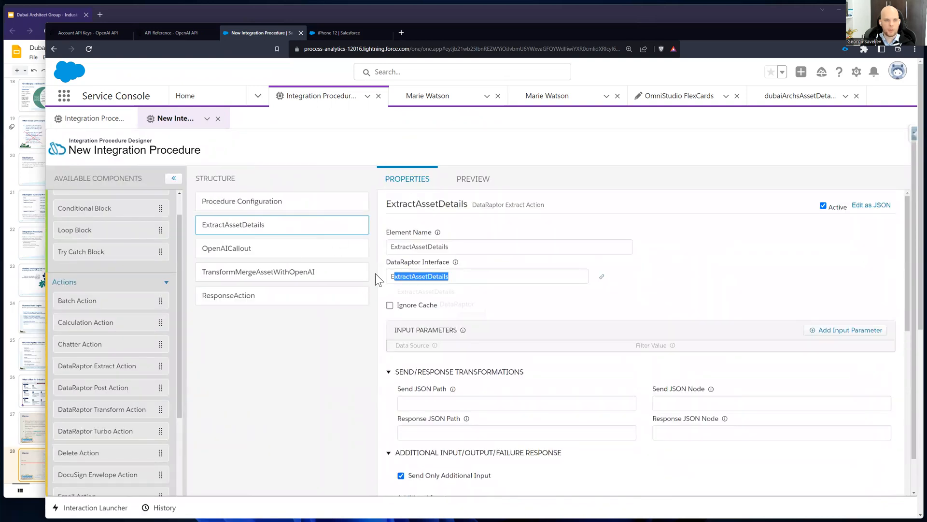
{"action": "left_click", "coordinate": [698, 275]}
{"action": "scroll", "coordinate": [649, 317], "scroll_direction": "down", "scroll_amount": 5}
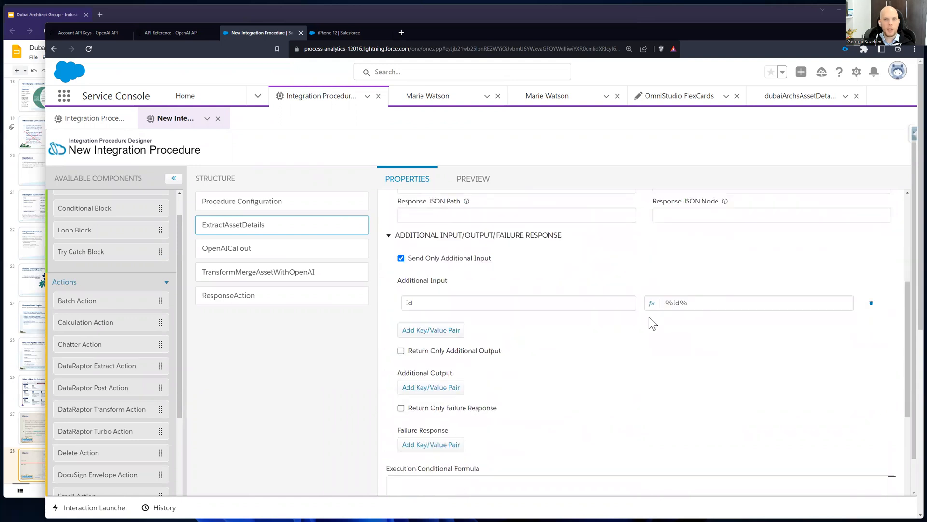
{"action": "double_click", "coordinate": [410, 303]}
{"action": "left_click_drag", "start_coordinate": [721, 302], "coordinate": [649, 305]}
Step: Execute the integration procedure's preview twice with the existing Id input parameter
{"action": "left_click", "coordinate": [479, 179]}
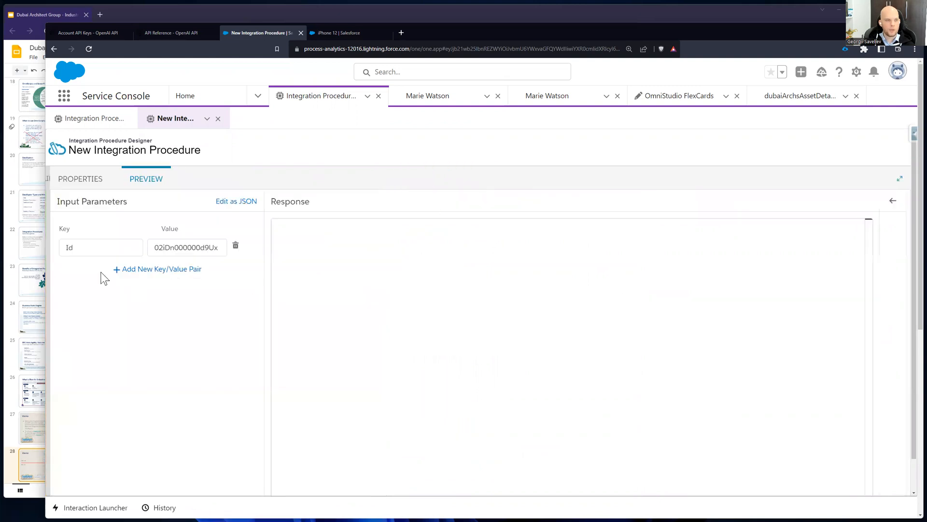
{"action": "left_click", "coordinate": [99, 247]}
{"action": "left_click_drag", "start_coordinate": [149, 246], "coordinate": [251, 248]}
{"action": "scroll", "coordinate": [276, 397], "scroll_direction": "down", "scroll_amount": 1}
{"action": "left_click", "coordinate": [250, 479]}
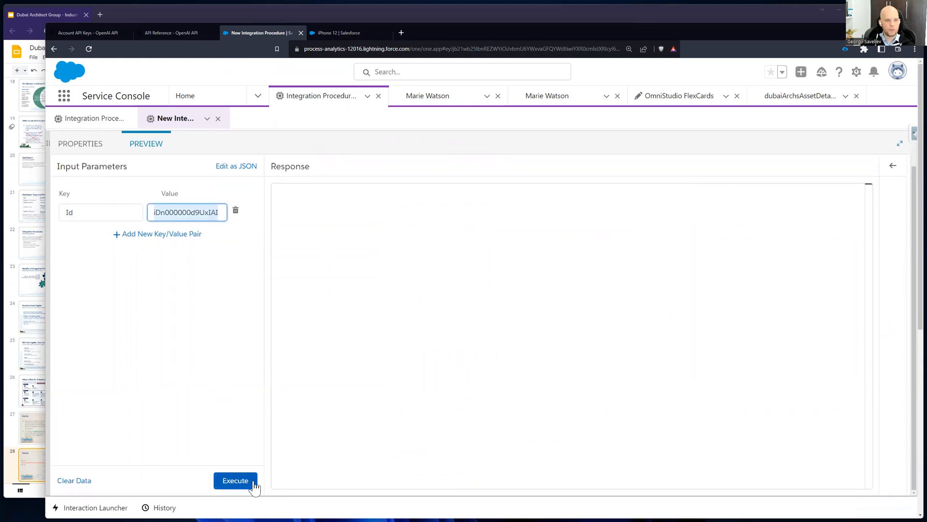
{"action": "scroll", "coordinate": [309, 354], "scroll_direction": "up", "scroll_amount": 1}
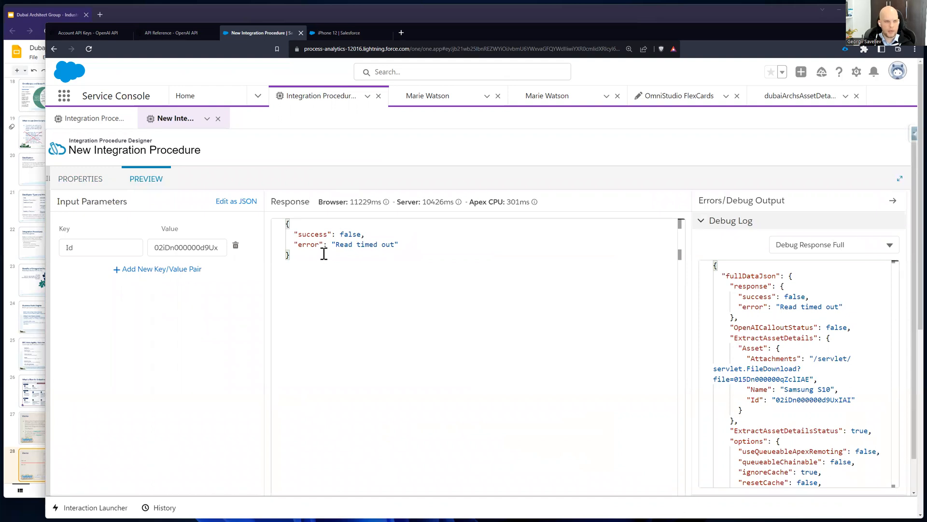
{"action": "scroll", "coordinate": [254, 319], "scroll_direction": "down", "scroll_amount": 1}
{"action": "left_click", "coordinate": [251, 479]}
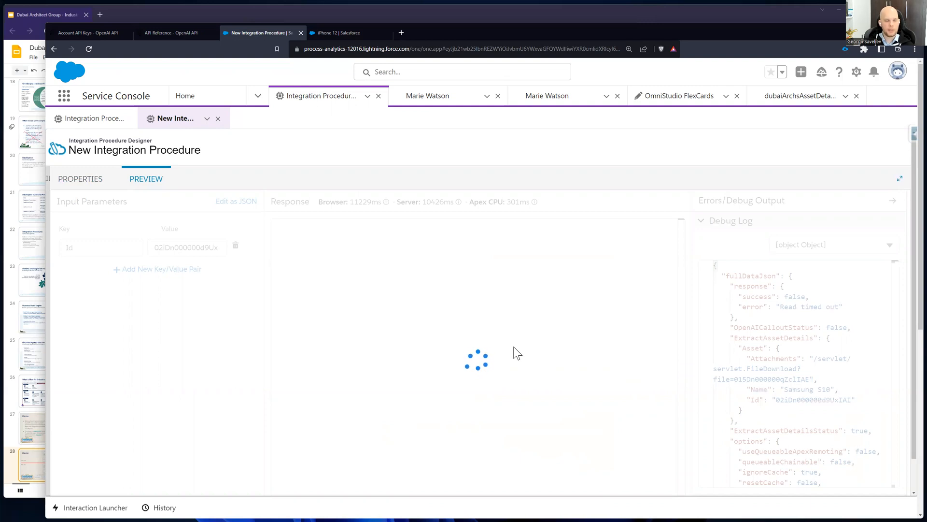
Step: Examine the asset attributes and MarketingDescription in the preview response against the Id input parameter
{"action": "left_click_drag", "start_coordinate": [400, 286], "coordinate": [603, 353]}
{"action": "left_click_drag", "start_coordinate": [314, 255], "coordinate": [495, 257]}
{"action": "left_click_drag", "start_coordinate": [378, 254], "coordinate": [614, 257]}
{"action": "left_click_drag", "start_coordinate": [328, 264], "coordinate": [617, 347]}
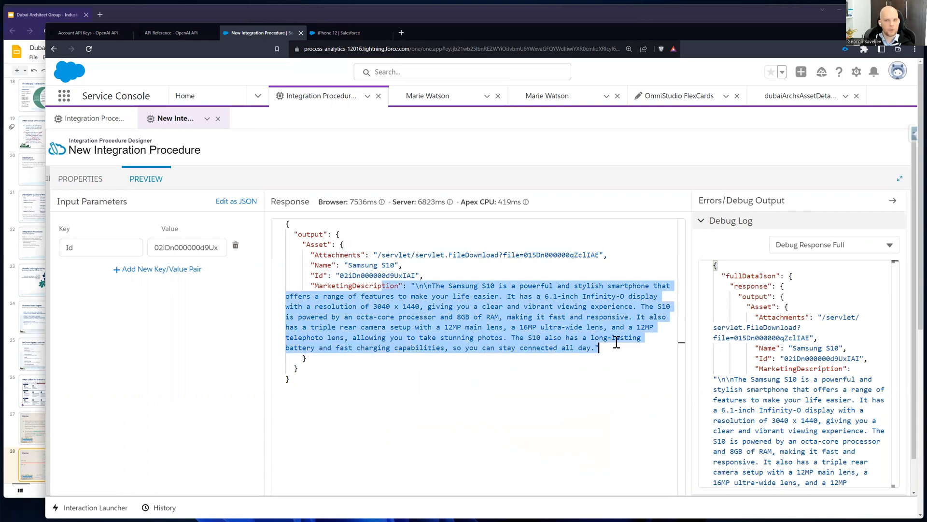
{"action": "left_click", "coordinate": [581, 331]}
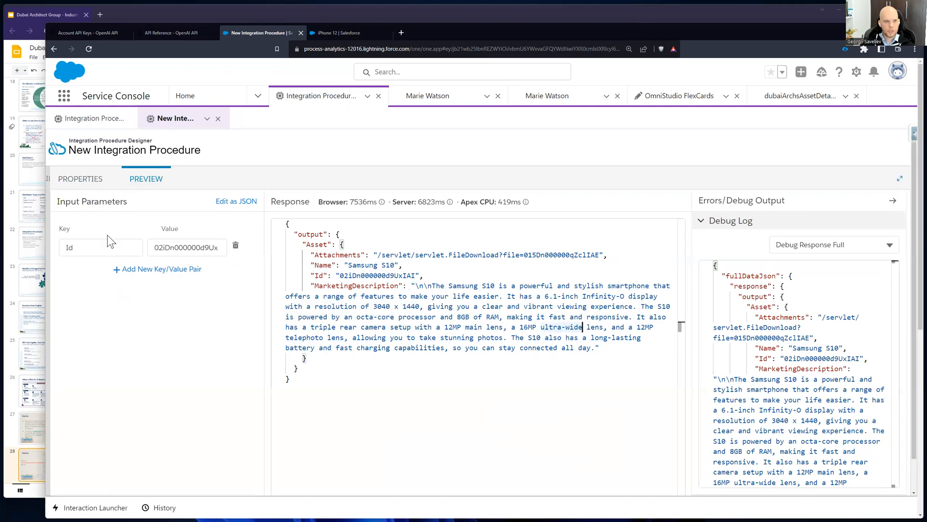
{"action": "left_click", "coordinate": [162, 247]}
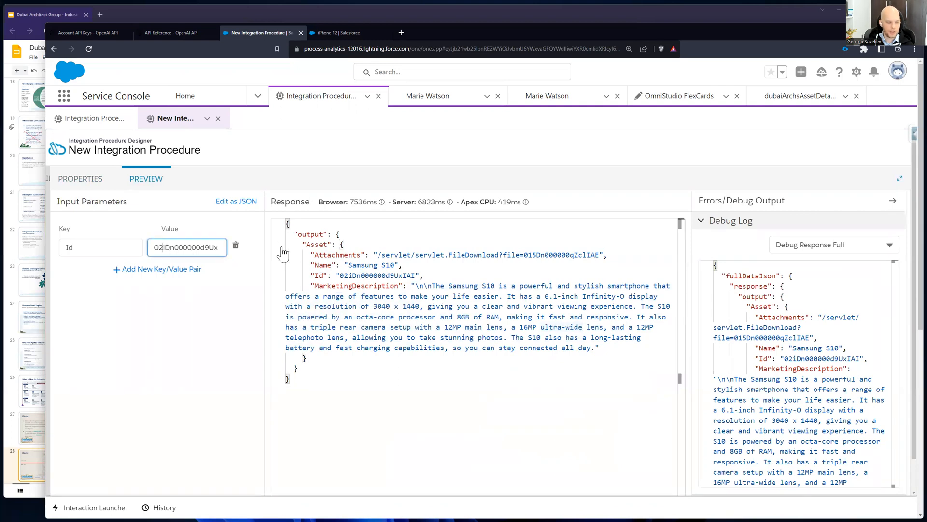
{"action": "left_click", "coordinate": [583, 319]}
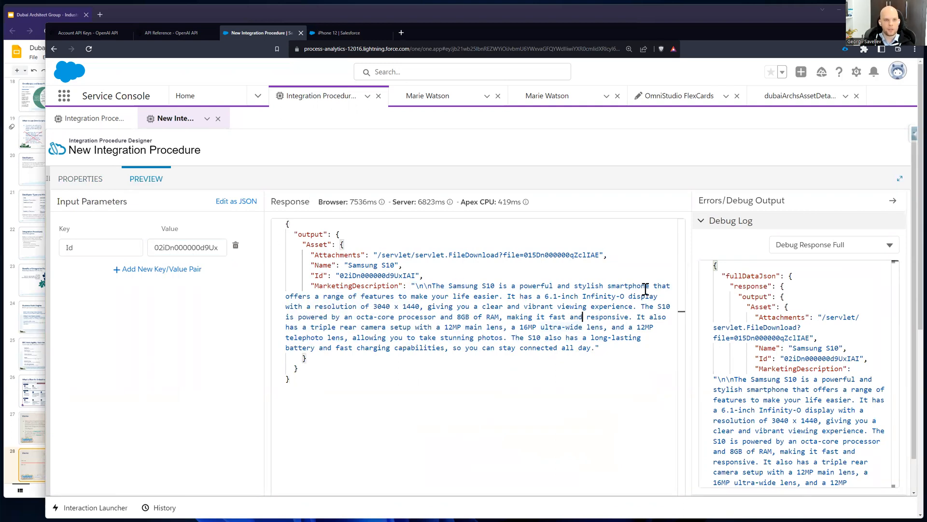
Step: Show the ExtractAssetDetailsDebug entry in the debug log and inspect the elapsed times and Id input
{"action": "left_click", "coordinate": [836, 245]}
{"action": "scroll", "coordinate": [839, 290], "scroll_direction": "down", "scroll_amount": 3}
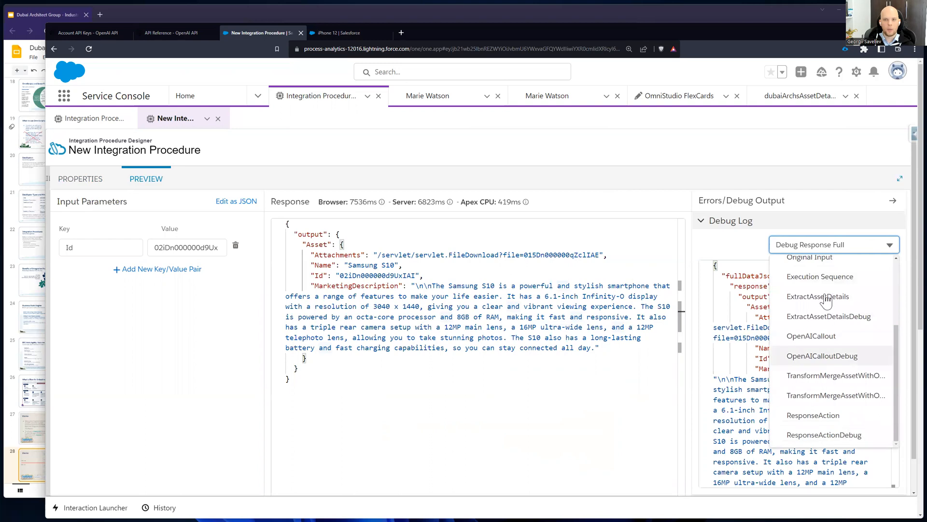
{"action": "left_click", "coordinate": [814, 316]}
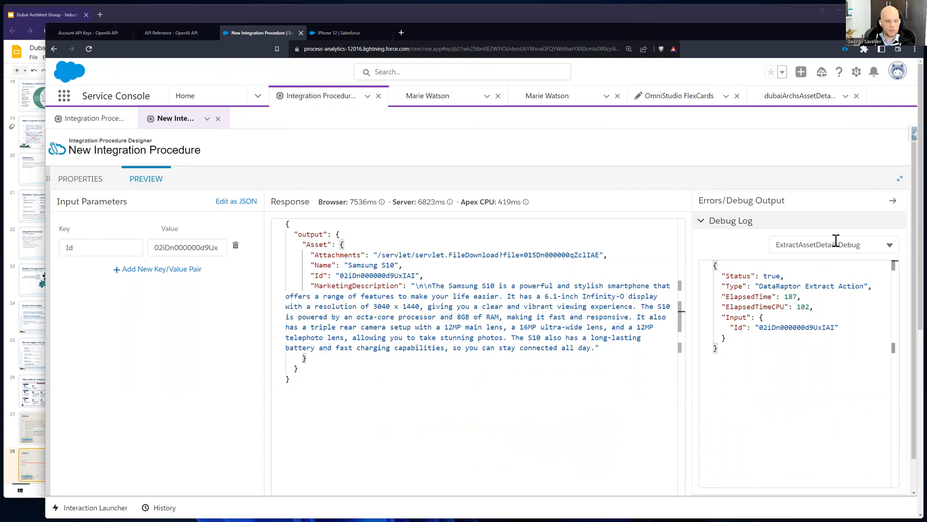
{"action": "left_click", "coordinate": [768, 307]}
{"action": "left_click_drag", "start_coordinate": [730, 329], "coordinate": [756, 340]}
{"action": "left_click", "coordinate": [754, 336]}
{"action": "left_click", "coordinate": [751, 330]}
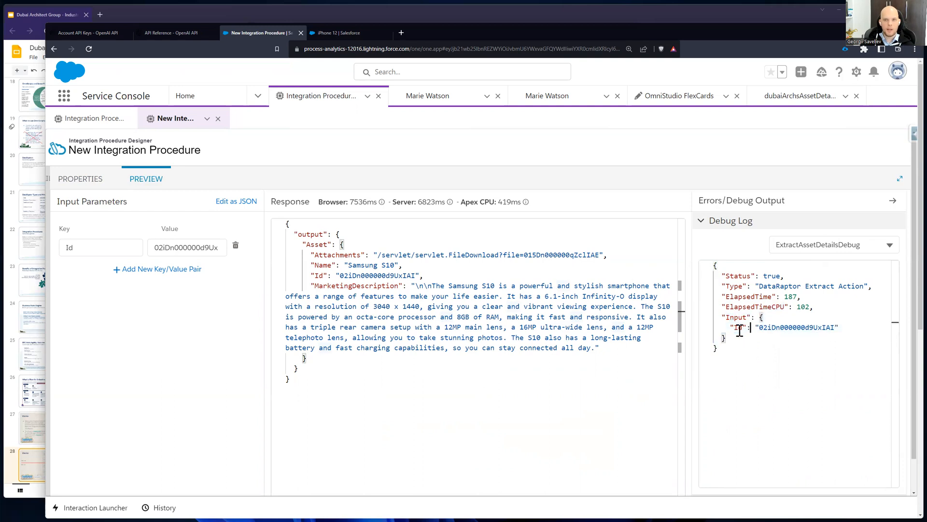
{"action": "double_click", "coordinate": [737, 328]}
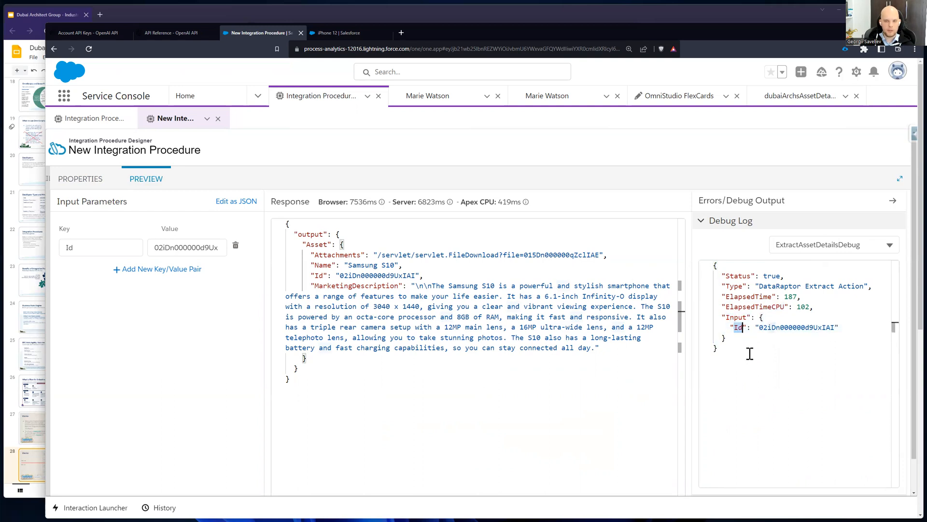
{"action": "double_click", "coordinate": [800, 327]}
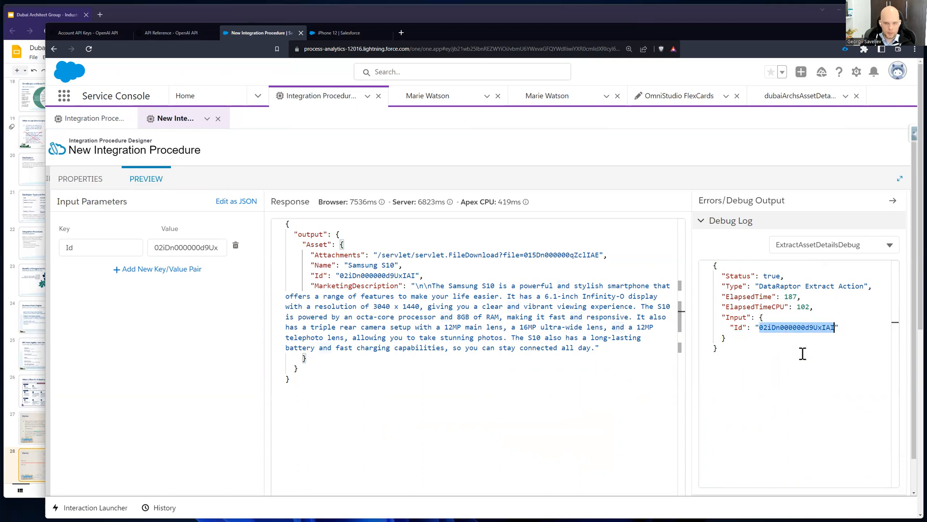
Step: Switch the debug log to ExtractAssetDetails and review the Asset data it returns
{"action": "left_click", "coordinate": [819, 245]}
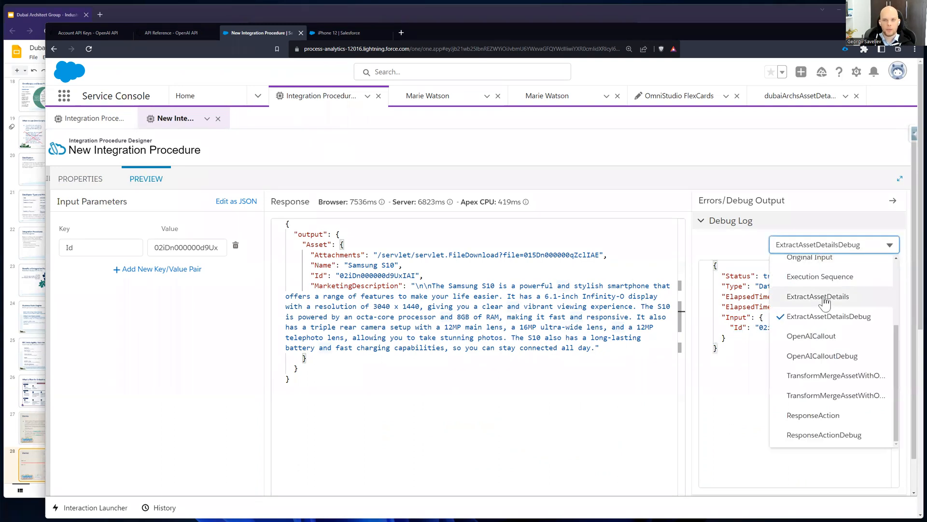
{"action": "left_click", "coordinate": [807, 296]}
{"action": "left_click_drag", "start_coordinate": [721, 276], "coordinate": [749, 335]}
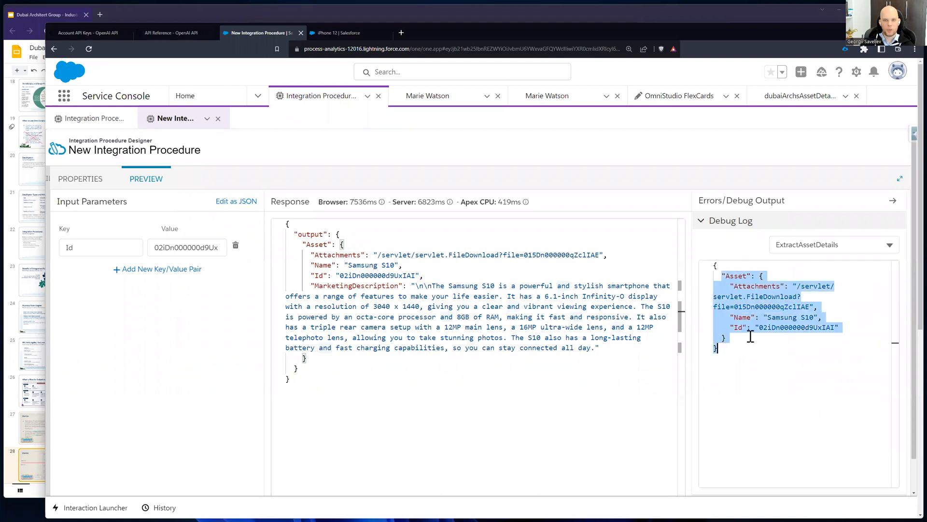
{"action": "double_click", "coordinate": [731, 274]}
{"action": "left_click_drag", "start_coordinate": [752, 286], "coordinate": [775, 327]}
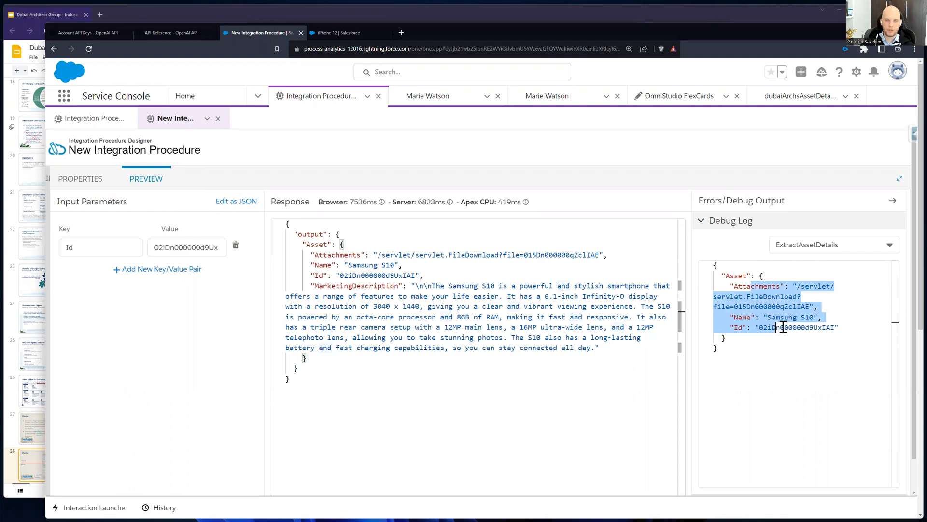
Step: Show OpenAICalloutDebug in the debug log and inspect the request body's prompt, its parameters and the endpoint
{"action": "left_click", "coordinate": [820, 240]}
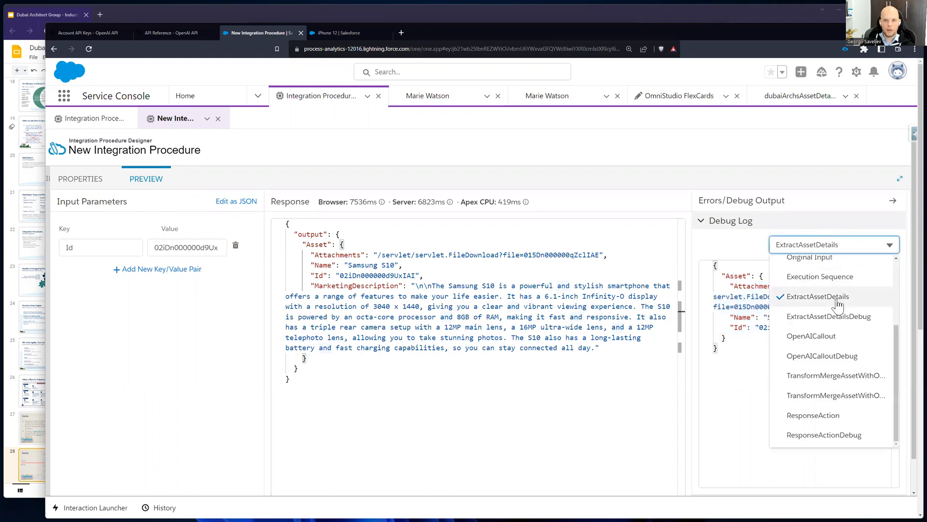
{"action": "left_click", "coordinate": [814, 351]}
{"action": "left_click_drag", "start_coordinate": [756, 317], "coordinate": [733, 450]}
{"action": "left_click", "coordinate": [763, 421]}
{"action": "left_click_drag", "start_coordinate": [738, 349], "coordinate": [837, 358]}
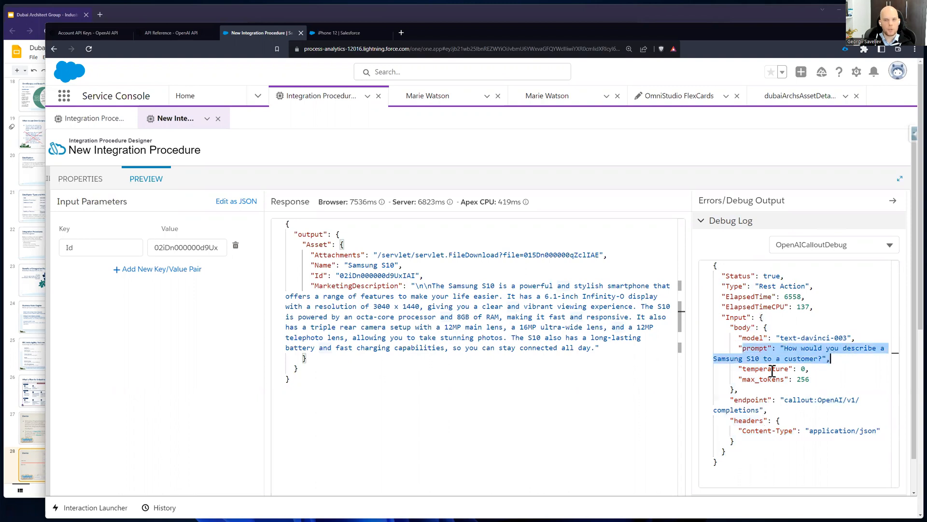
{"action": "left_click", "coordinate": [805, 379]}
{"action": "left_click_drag", "start_coordinate": [742, 400], "coordinate": [768, 409]}
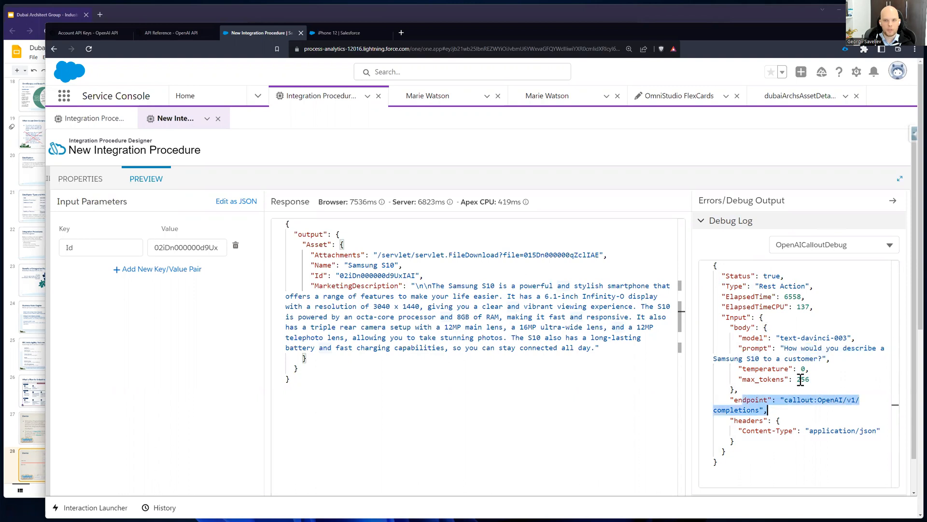
Step: Switch the debug log to OpenAICallout and examine the returned choices node, its text and the model details
{"action": "left_click", "coordinate": [821, 244]}
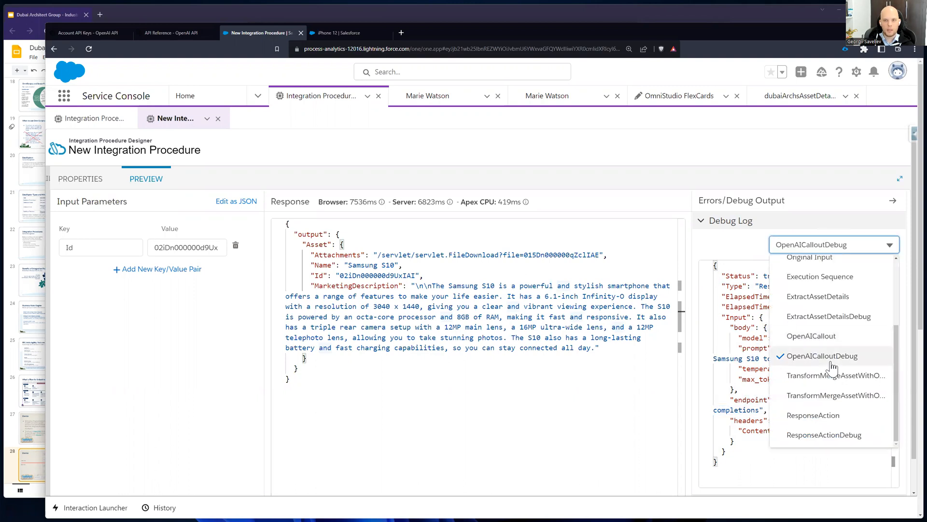
{"action": "left_click", "coordinate": [837, 337]}
{"action": "left_click_drag", "start_coordinate": [795, 422], "coordinate": [813, 505]}
{"action": "left_click", "coordinate": [811, 393]}
{"action": "scroll", "coordinate": [810, 394], "scroll_direction": "up", "scroll_amount": 1}
{"action": "scroll", "coordinate": [809, 394], "scroll_direction": "down", "scroll_amount": 3}
{"action": "scroll", "coordinate": [792, 348], "scroll_direction": "up", "scroll_amount": 3}
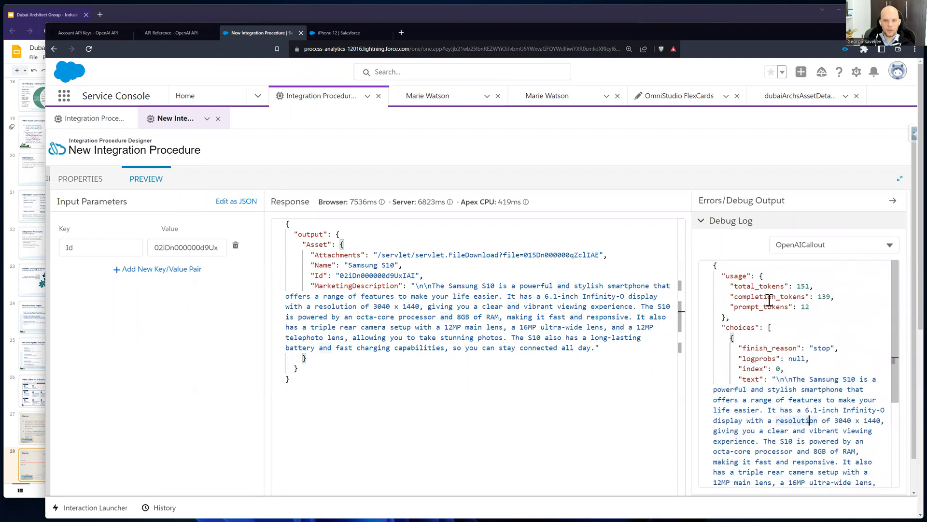
{"action": "double_click", "coordinate": [745, 327]}
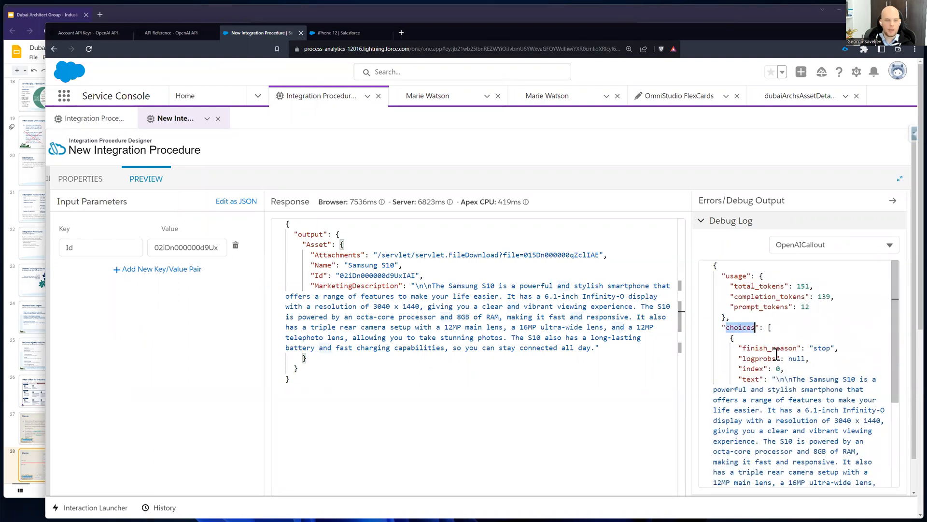
{"action": "scroll", "coordinate": [778, 354], "scroll_direction": "down", "scroll_amount": 1}
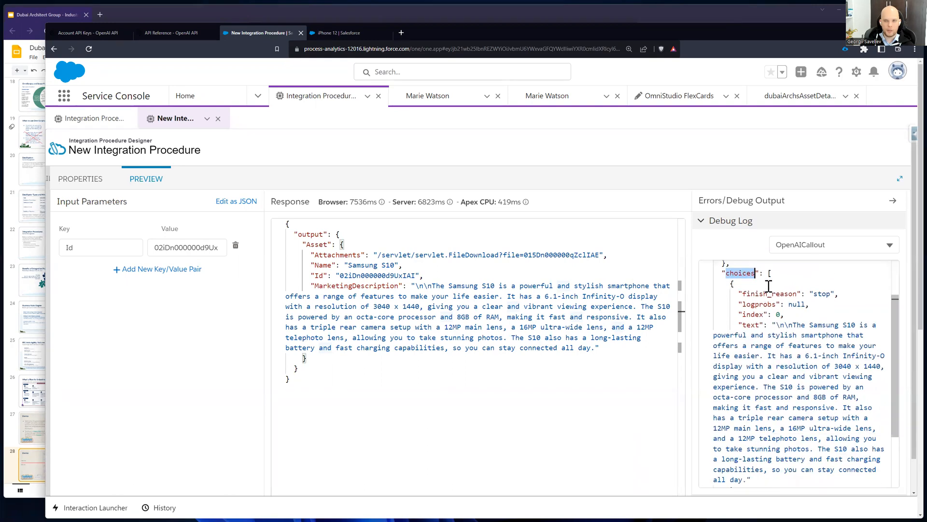
{"action": "double_click", "coordinate": [751, 325]}
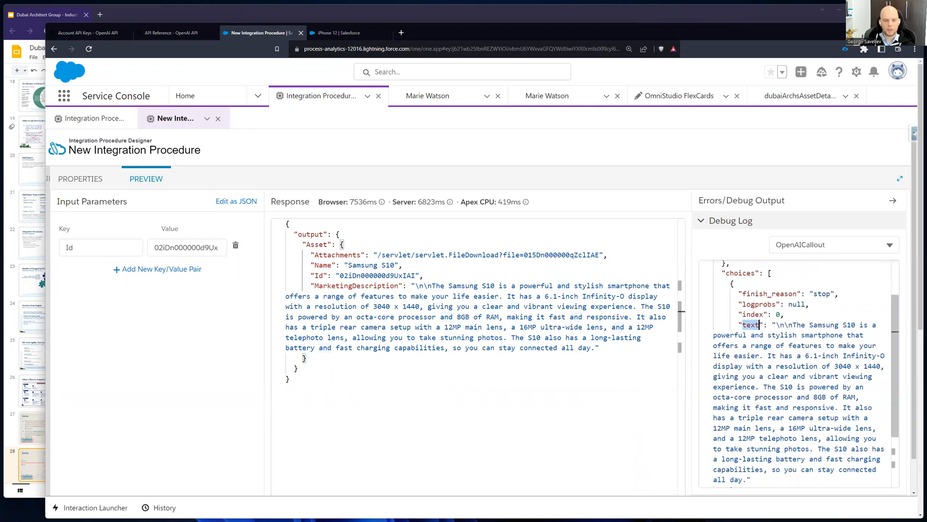
{"action": "scroll", "coordinate": [869, 463], "scroll_direction": "down", "scroll_amount": 1}
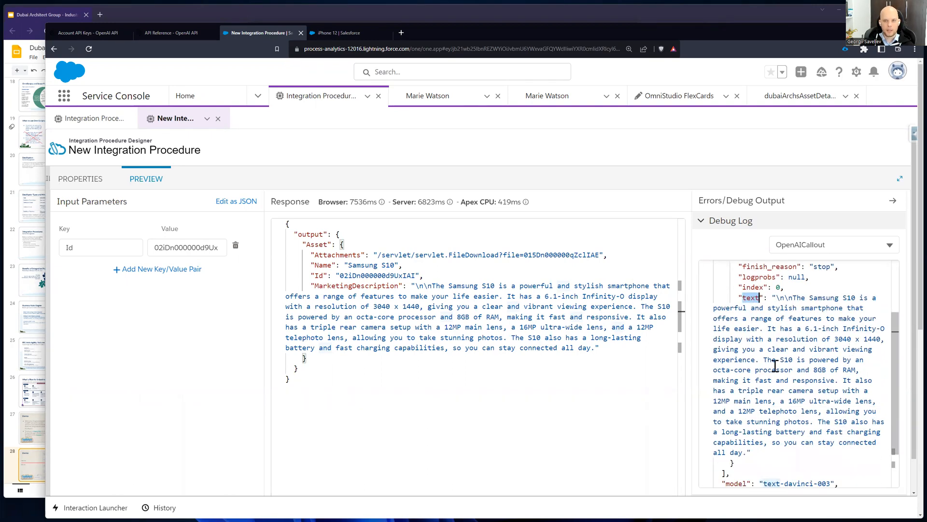
{"action": "left_click_drag", "start_coordinate": [776, 297], "coordinate": [748, 452]}
{"action": "scroll", "coordinate": [819, 426], "scroll_direction": "down", "scroll_amount": 2}
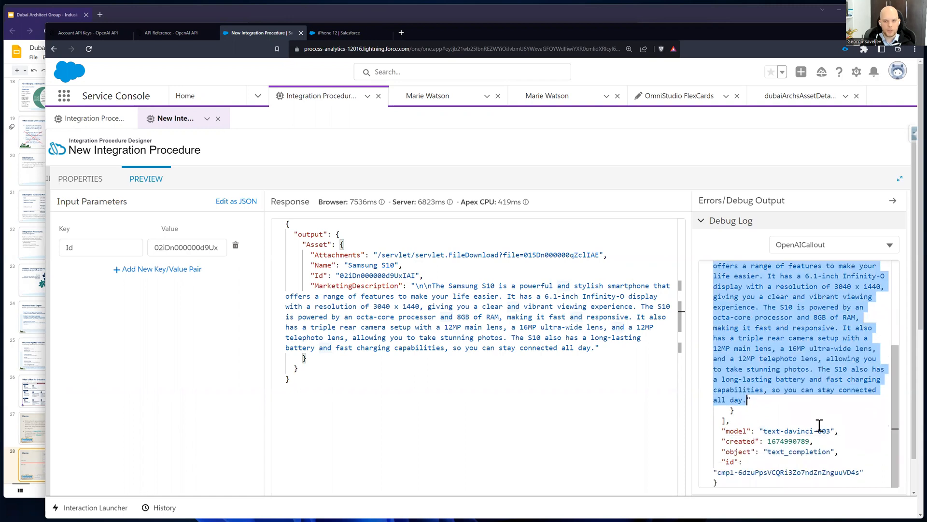
{"action": "scroll", "coordinate": [821, 423], "scroll_direction": "up", "scroll_amount": 5}
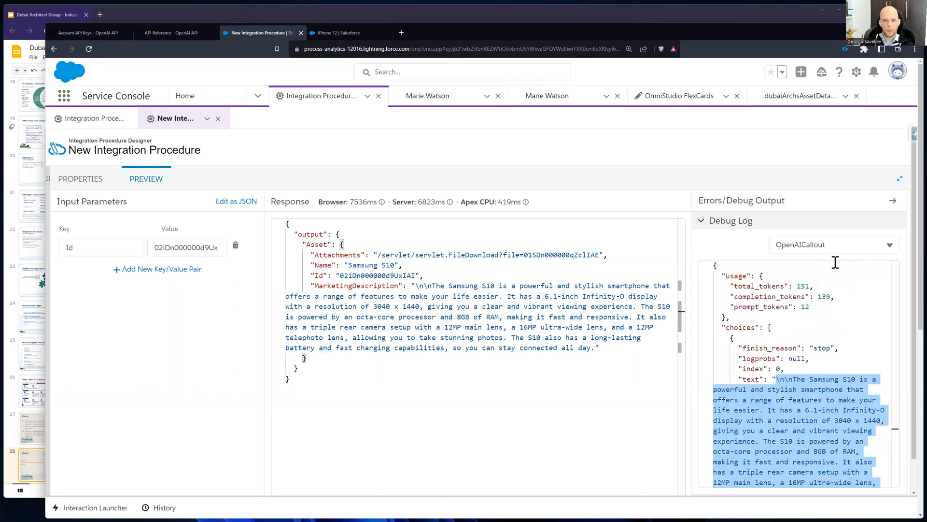
Step: Show the debug entry of TransformMergeAssetWithOpenAI in the debug log and inspect its Asset and OpenAI input nodes
{"action": "left_click", "coordinate": [834, 245]}
{"action": "left_click", "coordinate": [857, 393]}
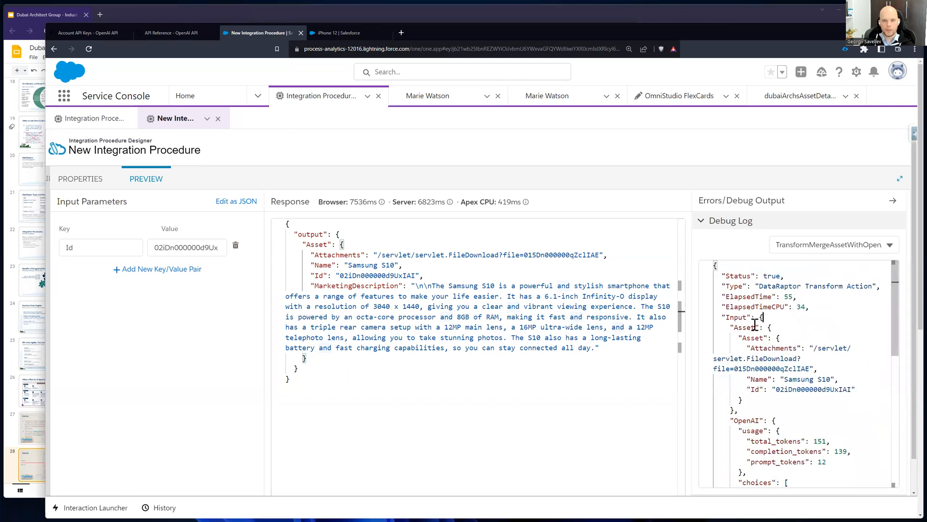
{"action": "left_click_drag", "start_coordinate": [731, 328], "coordinate": [776, 398]}
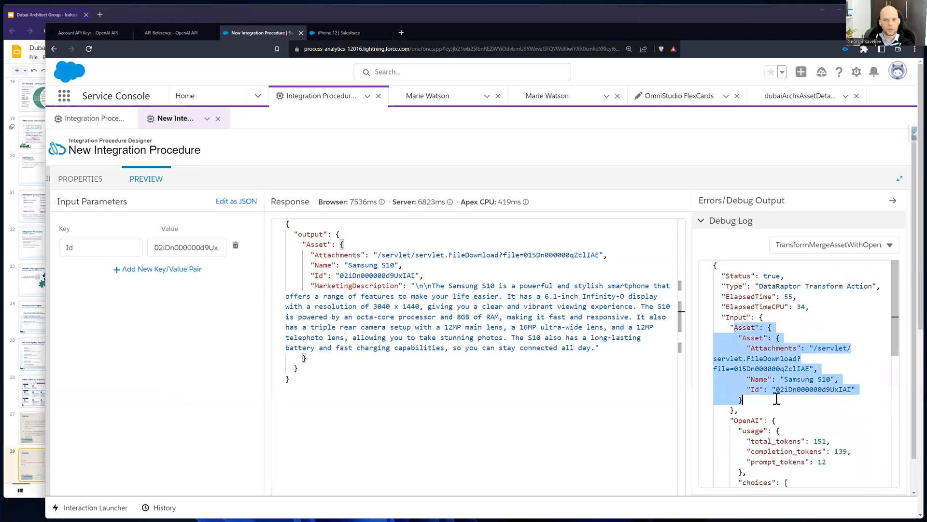
{"action": "scroll", "coordinate": [794, 392], "scroll_direction": "down", "scroll_amount": 4}
{"action": "scroll", "coordinate": [747, 349], "scroll_direction": "up", "scroll_amount": 3}
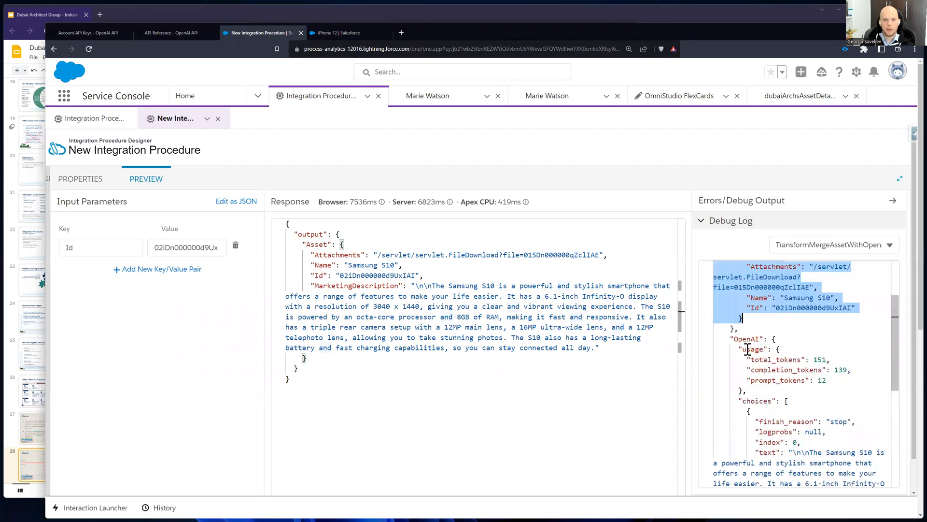
{"action": "left_click_drag", "start_coordinate": [741, 338], "coordinate": [810, 471]}
Step: Switch the debug log to the TransformMergeAssetWithOpenAI output and review the merged Asset node with its Attachments, Id and MarketingDescription
{"action": "left_click", "coordinate": [822, 245]}
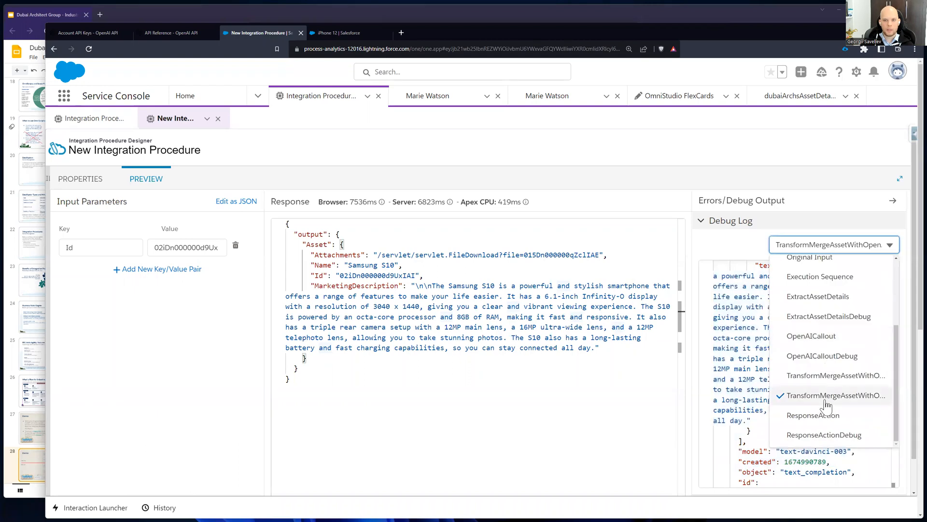
{"action": "left_click", "coordinate": [830, 375]}
{"action": "left_click", "coordinate": [768, 279]}
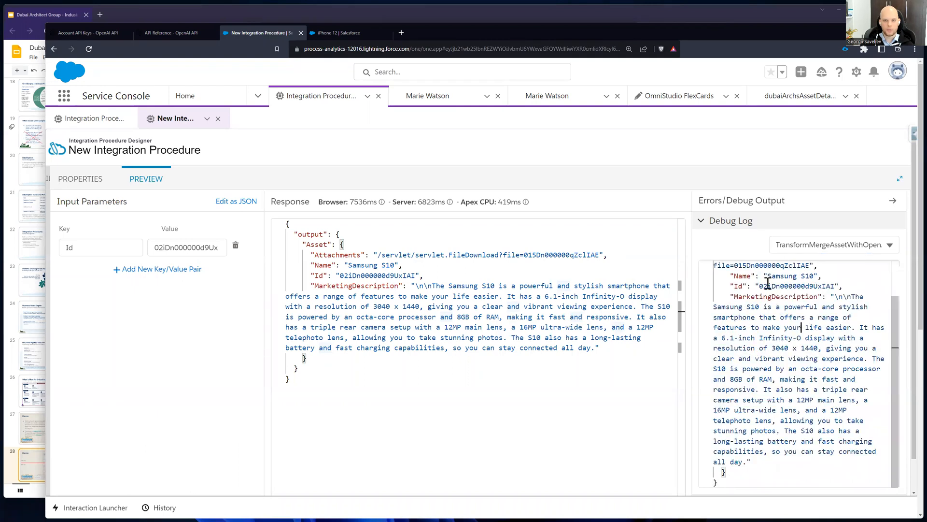
{"action": "scroll", "coordinate": [749, 272], "scroll_direction": "up", "scroll_amount": 2}
{"action": "left_click_drag", "start_coordinate": [750, 274], "coordinate": [803, 482]}
{"action": "scroll", "coordinate": [813, 405], "scroll_direction": "down", "scroll_amount": 1}
{"action": "scroll", "coordinate": [799, 398], "scroll_direction": "up", "scroll_amount": 1}
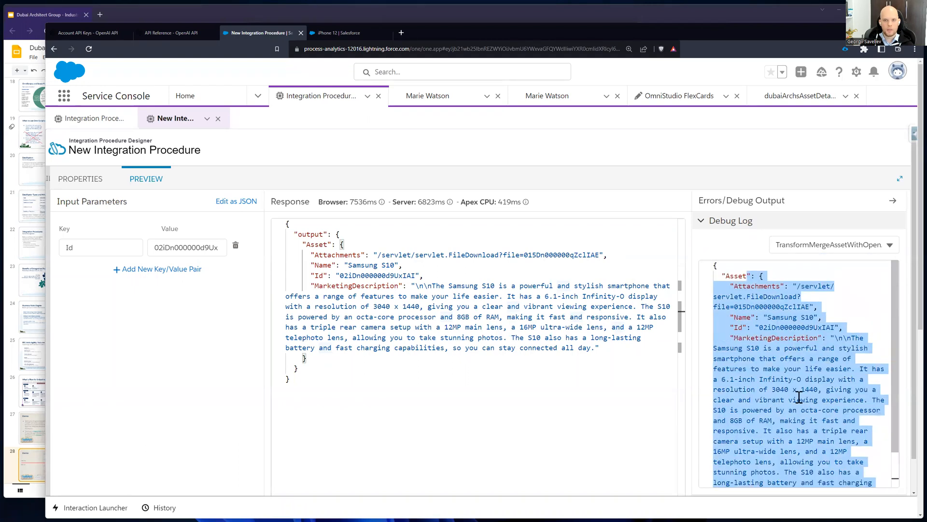
{"action": "left_click", "coordinate": [779, 389]}
{"action": "double_click", "coordinate": [730, 274]}
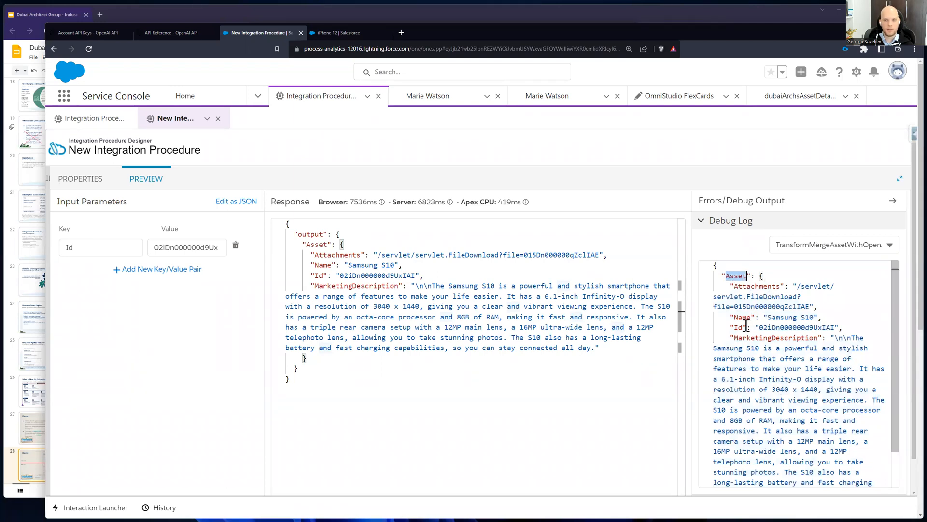
{"action": "double_click", "coordinate": [750, 287]}
{"action": "double_click", "coordinate": [740, 327]}
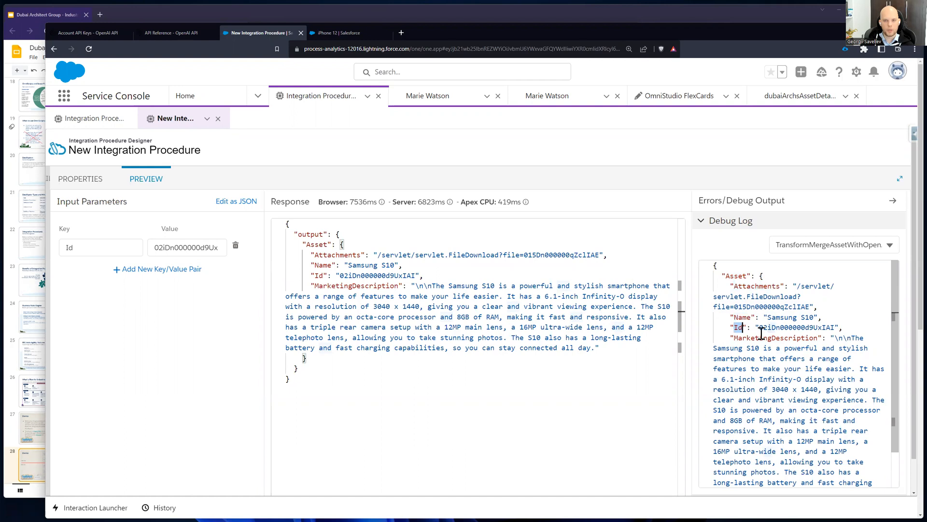
{"action": "double_click", "coordinate": [761, 328]}
Step: Switch the debug log to ResponseAction to show the final output it returns
{"action": "left_click", "coordinate": [819, 245]}
{"action": "scroll", "coordinate": [833, 347], "scroll_direction": "down", "scroll_amount": 1}
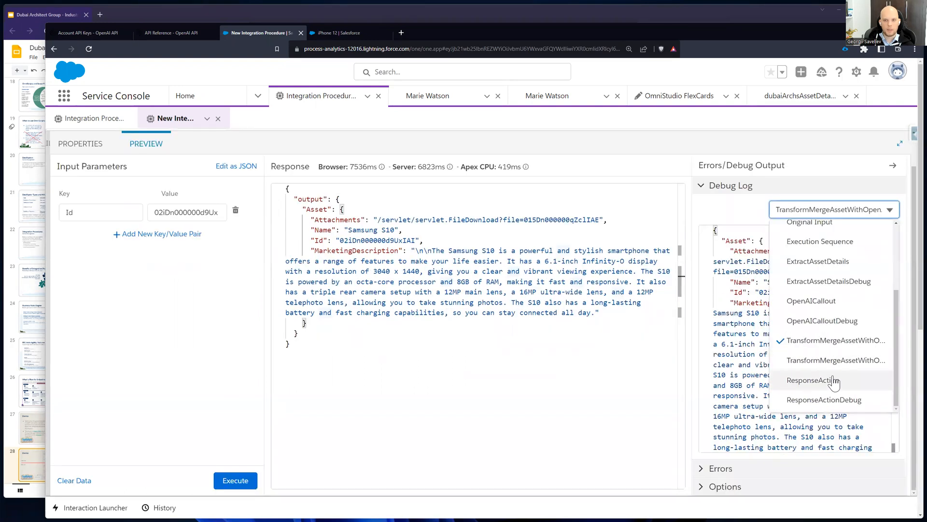
{"action": "left_click", "coordinate": [834, 382]}
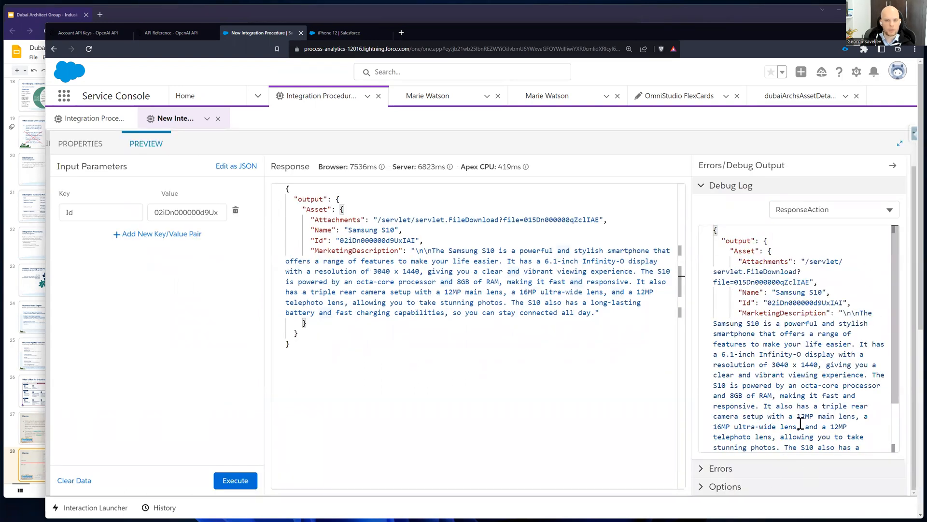
Step: Open the ExtractAssetDetails DataRaptor from the action's properties and examine the Asset step's output path, filter field and filter value
{"action": "left_click", "coordinate": [76, 144]}
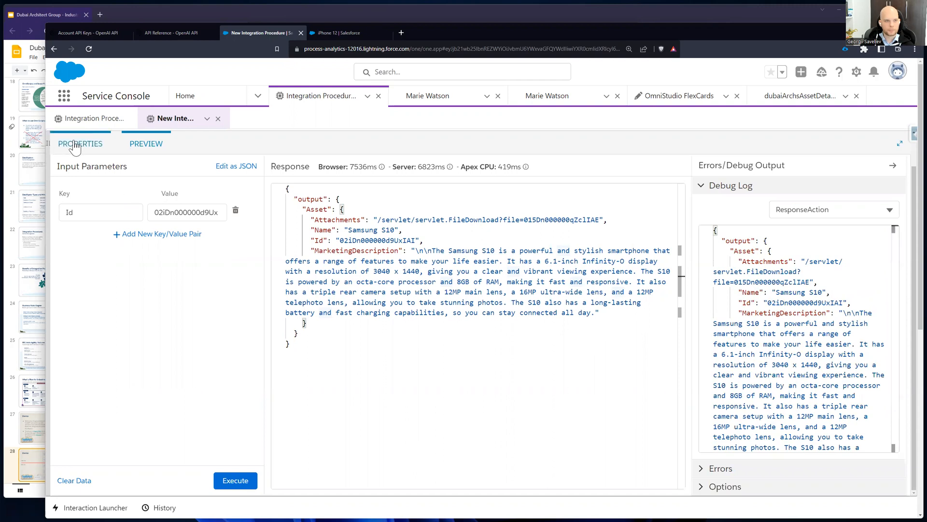
{"action": "scroll", "coordinate": [653, 284], "scroll_direction": "up", "scroll_amount": 5}
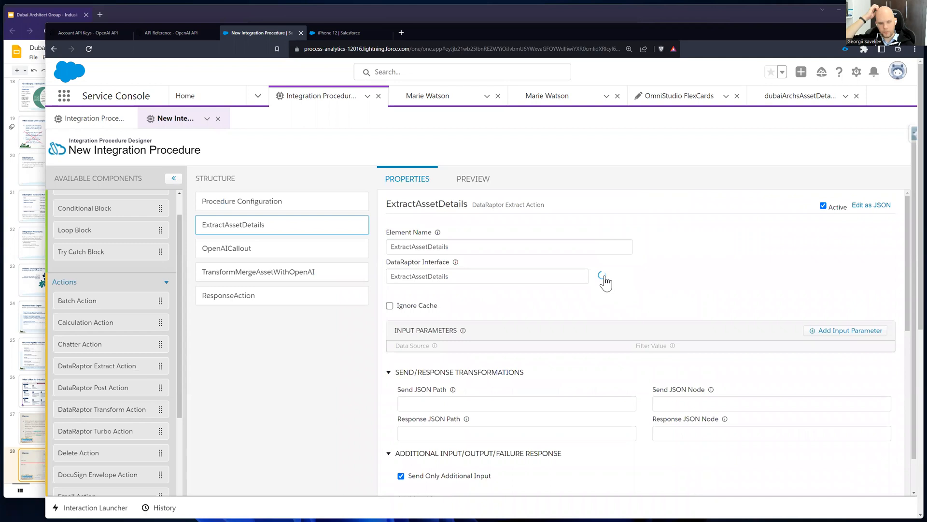
{"action": "left_click", "coordinate": [604, 279]}
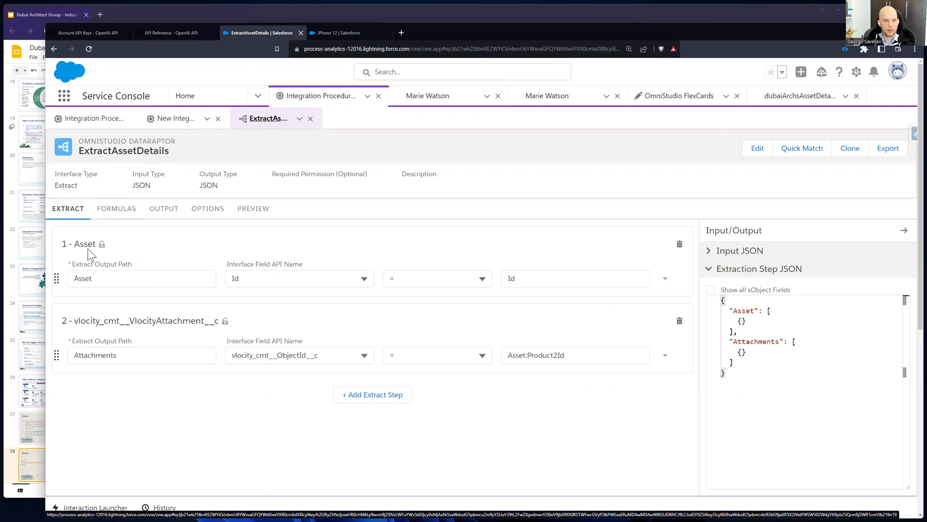
{"action": "left_click_drag", "start_coordinate": [98, 277], "coordinate": [58, 276]}
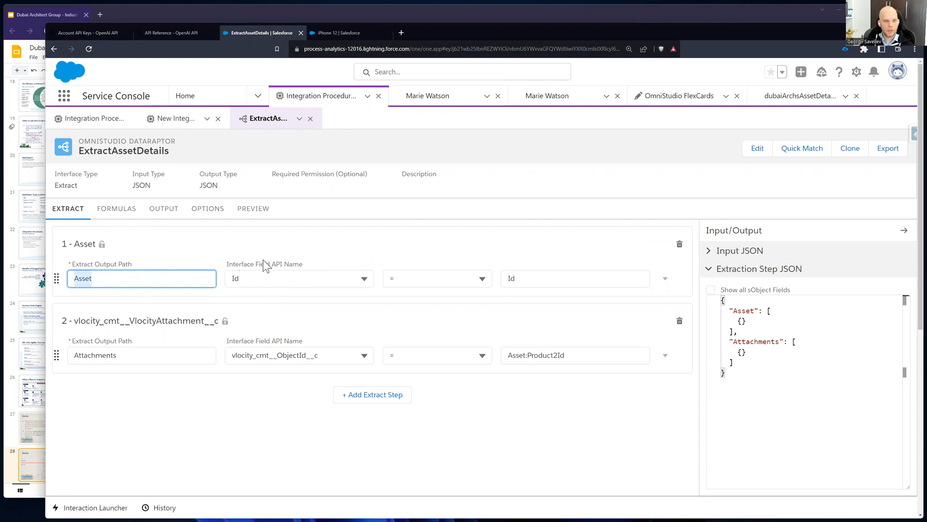
{"action": "left_click", "coordinate": [251, 282]}
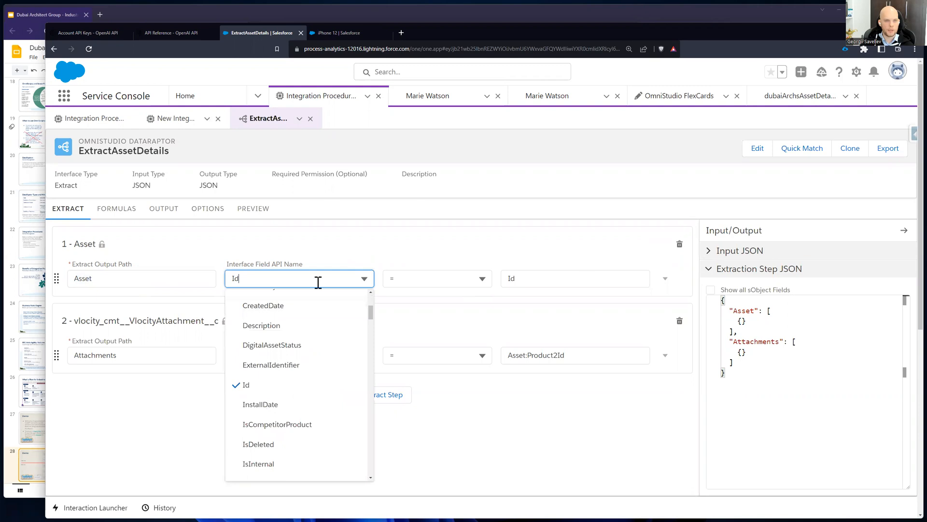
{"action": "left_click", "coordinate": [364, 241]}
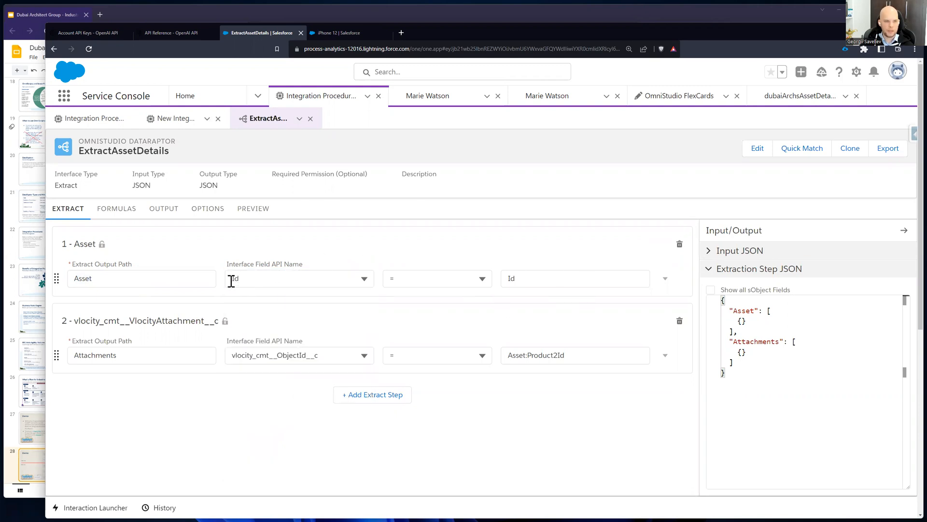
{"action": "double_click", "coordinate": [514, 279]}
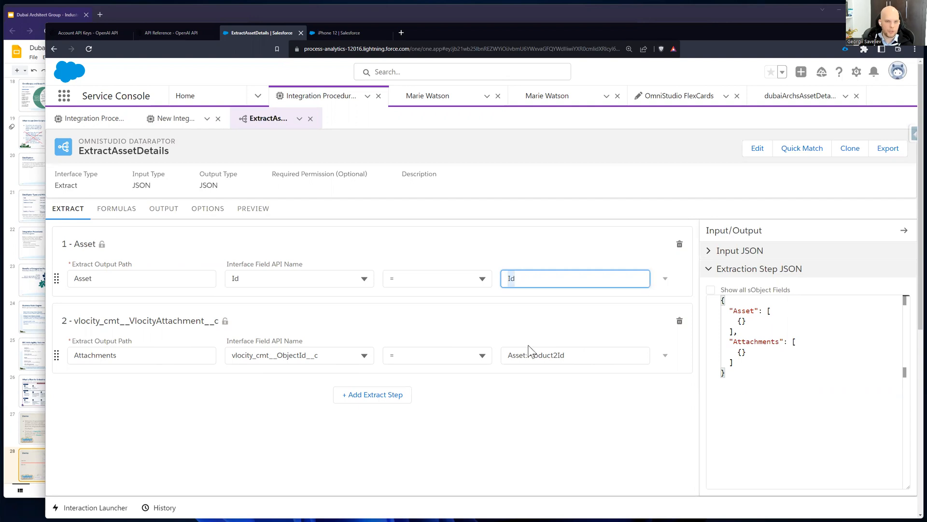
Step: Compare the DataRaptor's output mappings with its Asset and Attachments extract steps
{"action": "left_click", "coordinate": [171, 214]}
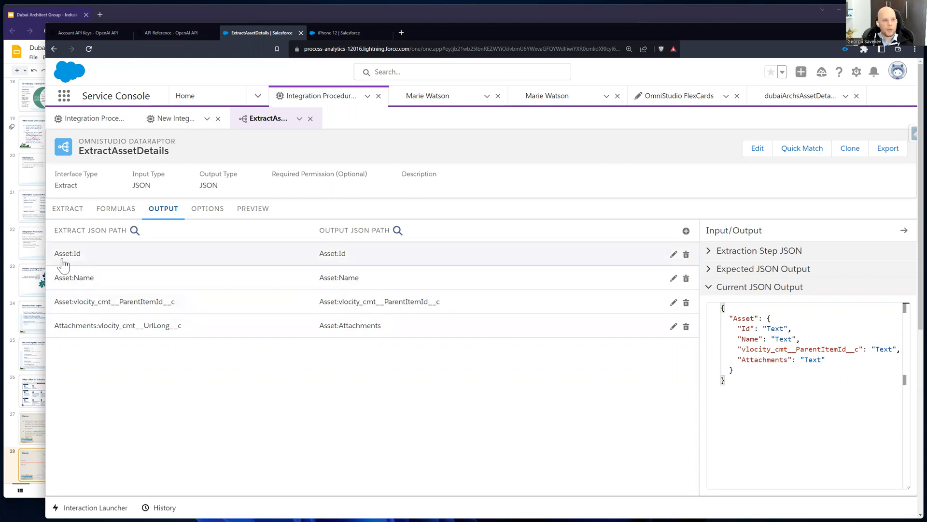
{"action": "left_click", "coordinate": [68, 212]}
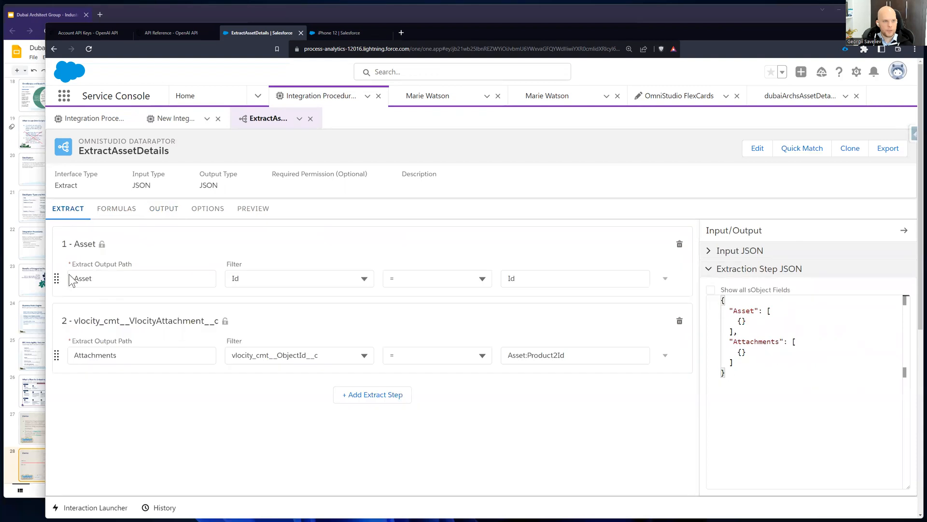
{"action": "left_click", "coordinate": [159, 211]}
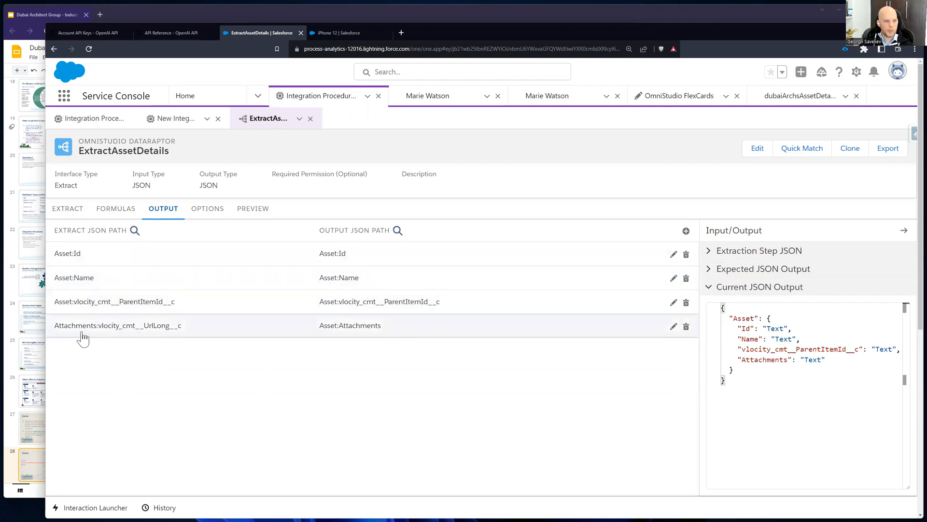
{"action": "left_click", "coordinate": [71, 206]}
{"action": "left_click", "coordinate": [135, 355]}
{"action": "left_click", "coordinate": [163, 209]}
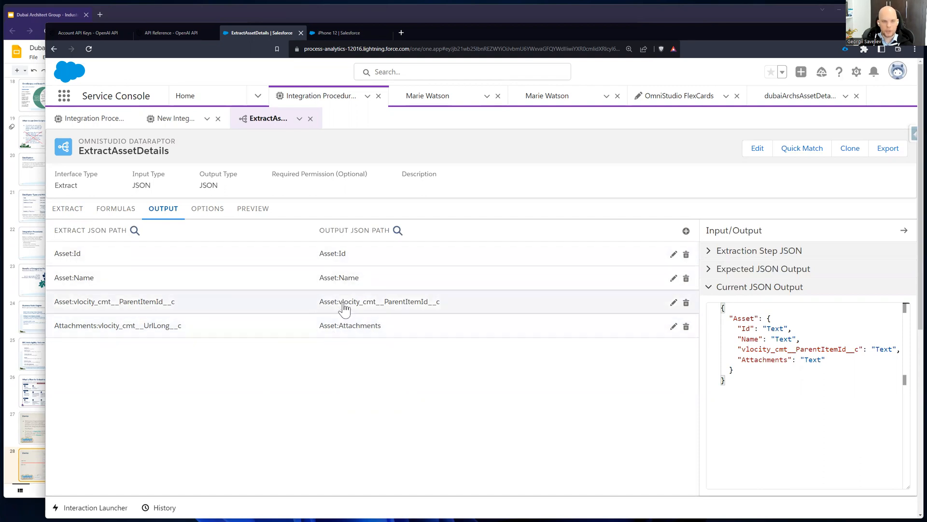
Step: Run the ExtractAssetDetails preview with the existing Id parameter and review the Asset node in the response
{"action": "left_click", "coordinate": [261, 211]}
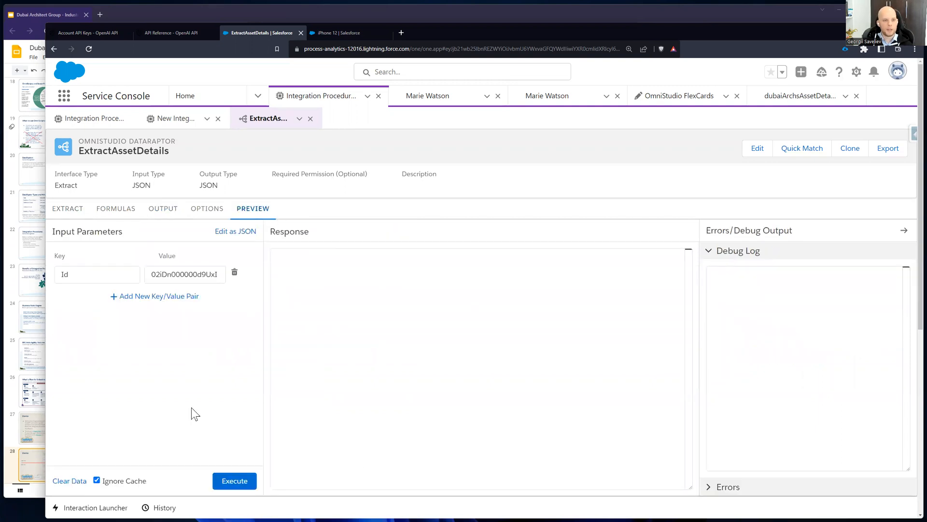
{"action": "left_click", "coordinate": [242, 487]}
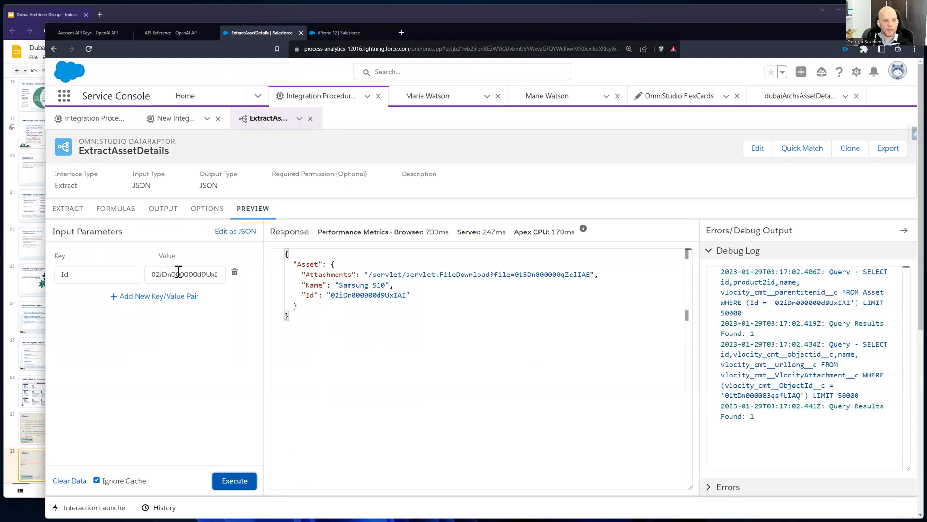
{"action": "left_click_drag", "start_coordinate": [83, 270], "coordinate": [49, 266]}
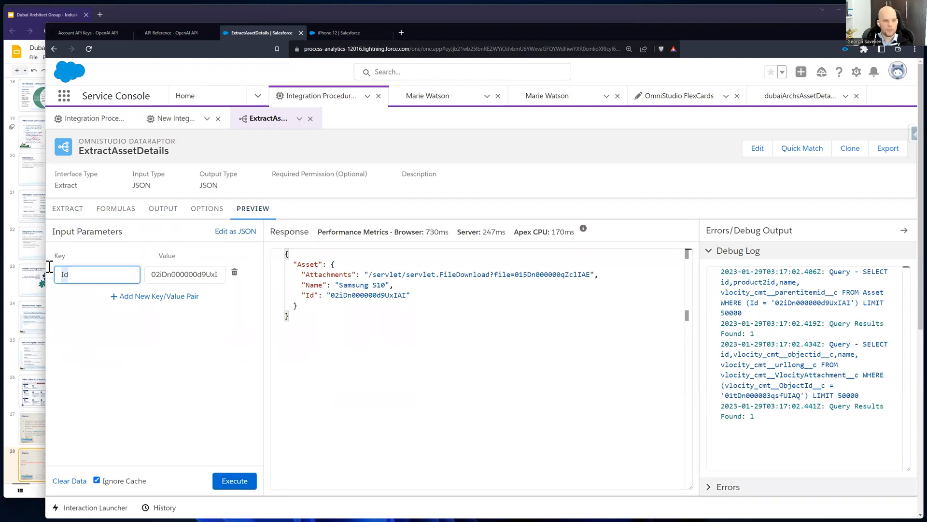
{"action": "double_click", "coordinate": [179, 274]}
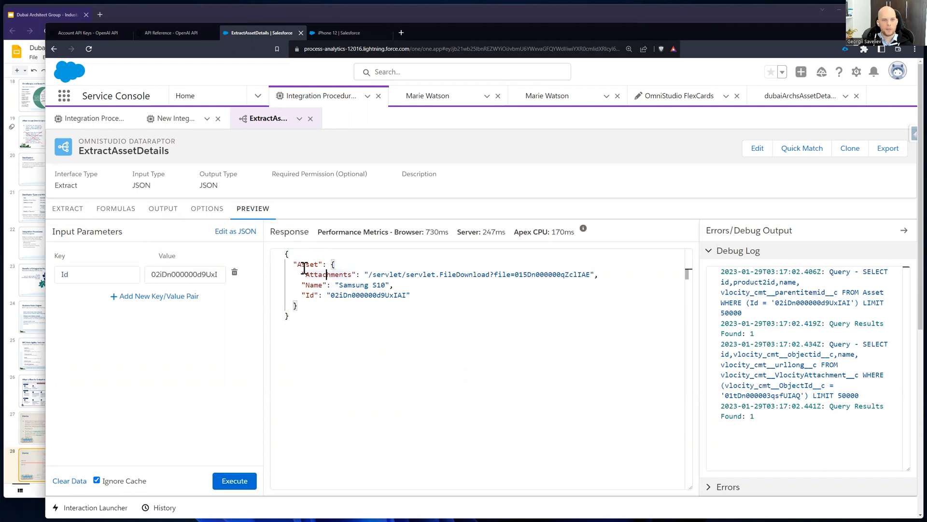
{"action": "left_click_drag", "start_coordinate": [296, 263], "coordinate": [331, 306]}
{"action": "left_click", "coordinate": [336, 320]}
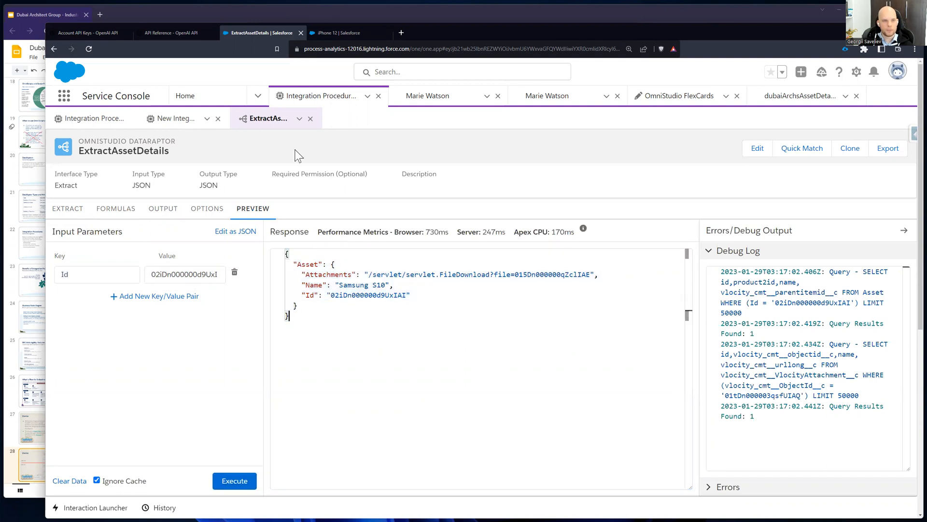
Step: Return to the integration procedure and review the OpenAICallout action's HTTP settings and additional inputs
{"action": "left_click", "coordinate": [184, 119]}
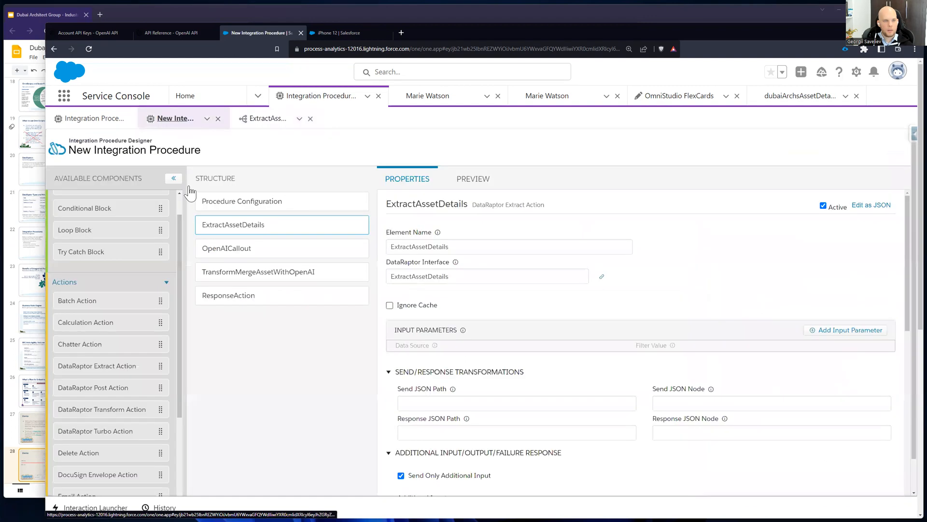
{"action": "left_click", "coordinate": [250, 250]}
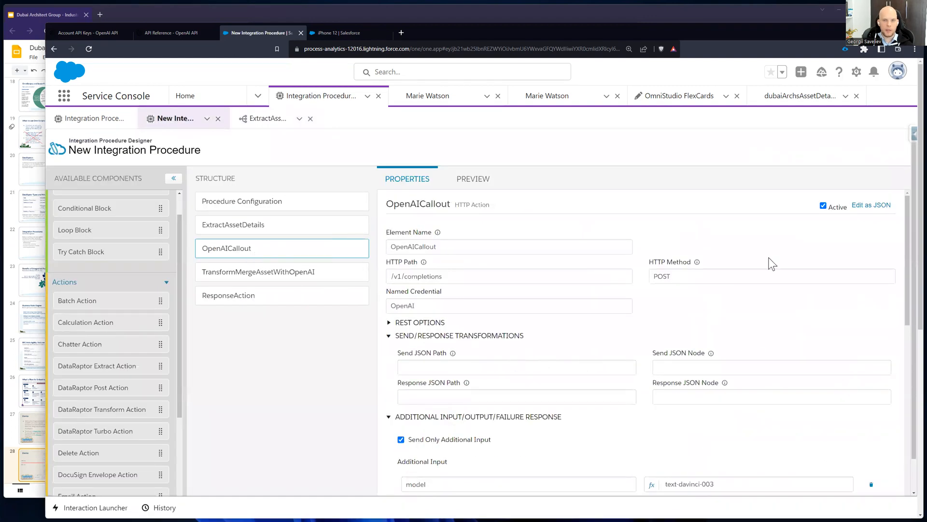
{"action": "scroll", "coordinate": [574, 427], "scroll_direction": "down", "scroll_amount": 5}
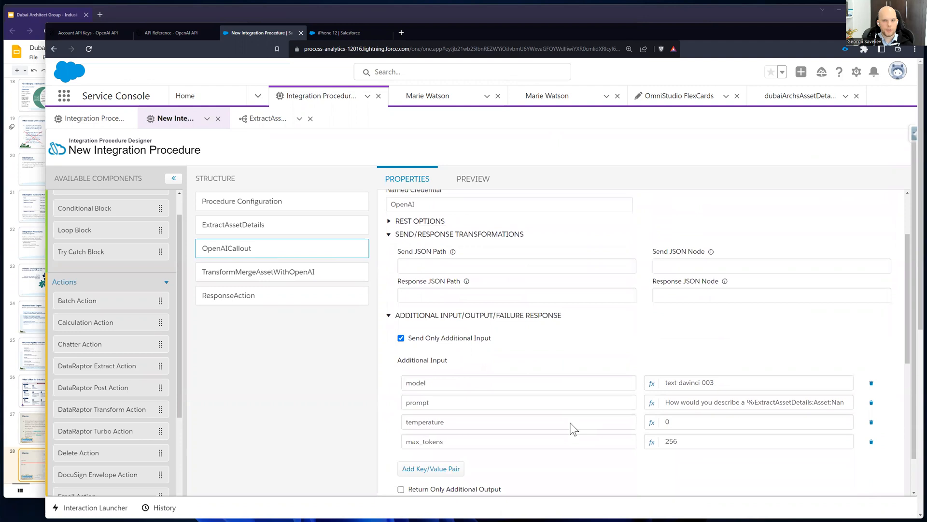
Step: Select the TransformMergeAssetWithOpenAI action and open its DataRaptor to view the transform mappings
{"action": "left_click", "coordinate": [257, 273]}
{"action": "scroll", "coordinate": [526, 309], "scroll_direction": "up", "scroll_amount": 10}
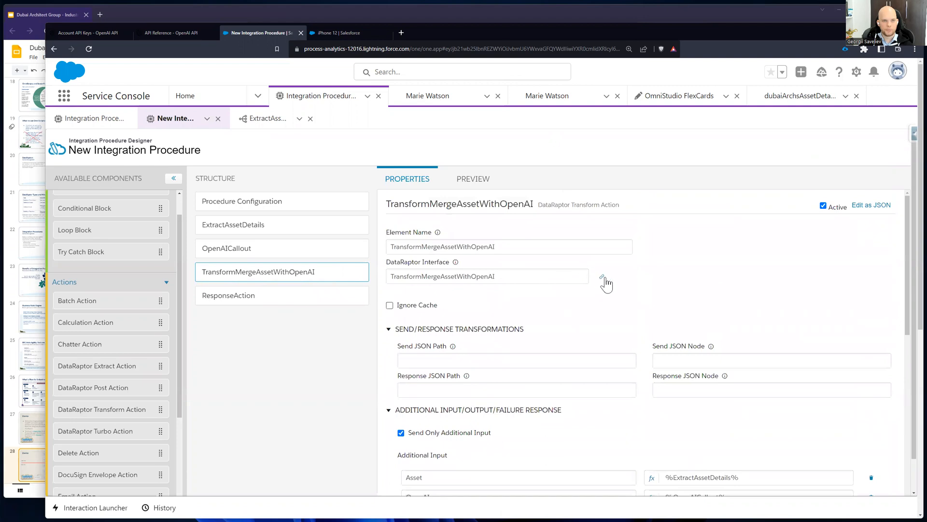
{"action": "left_click", "coordinate": [603, 278]}
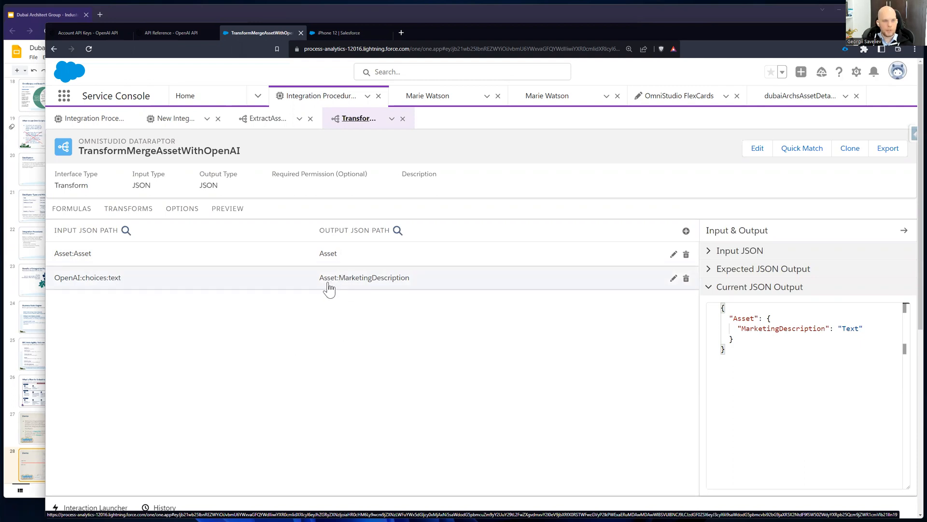
Step: Show the transform DataRaptor's preview and inspect the input's Asset node and the OpenAI choices text
{"action": "left_click", "coordinate": [238, 212]}
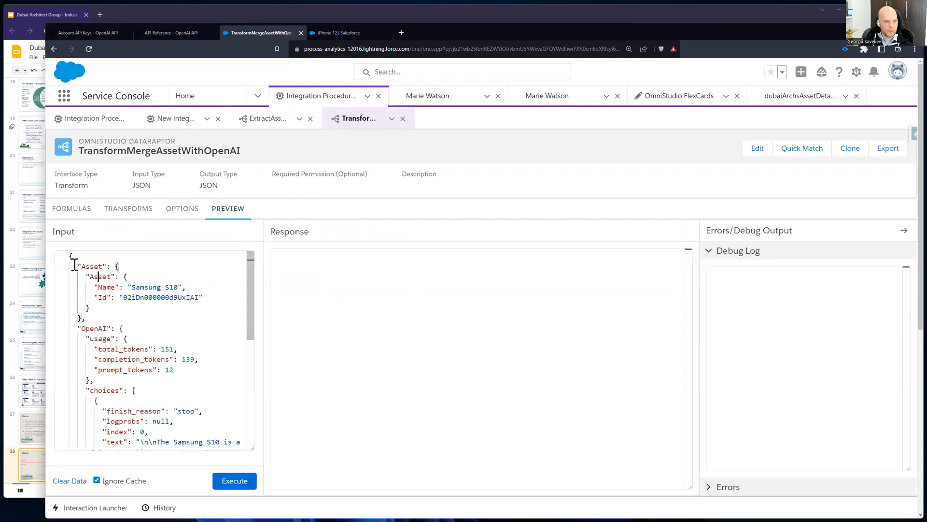
{"action": "left_click_drag", "start_coordinate": [76, 265], "coordinate": [85, 318]}
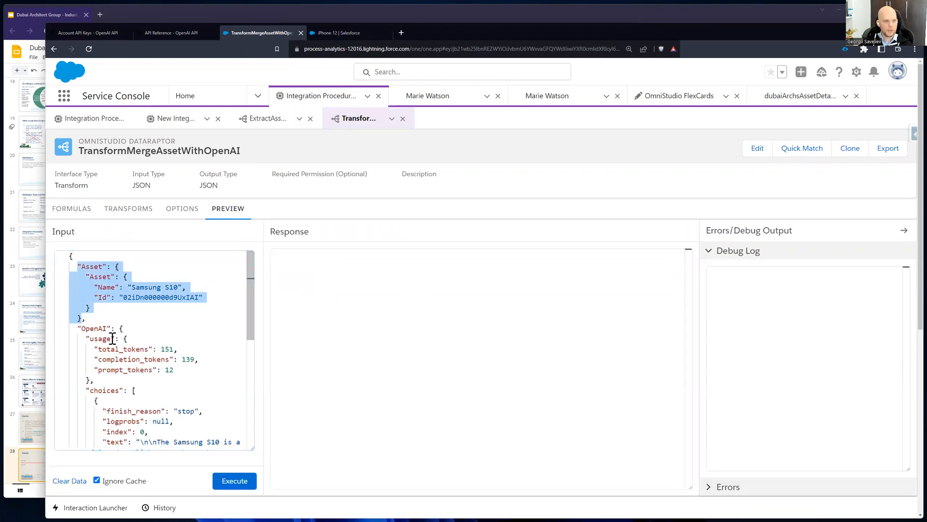
{"action": "double_click", "coordinate": [100, 329]}
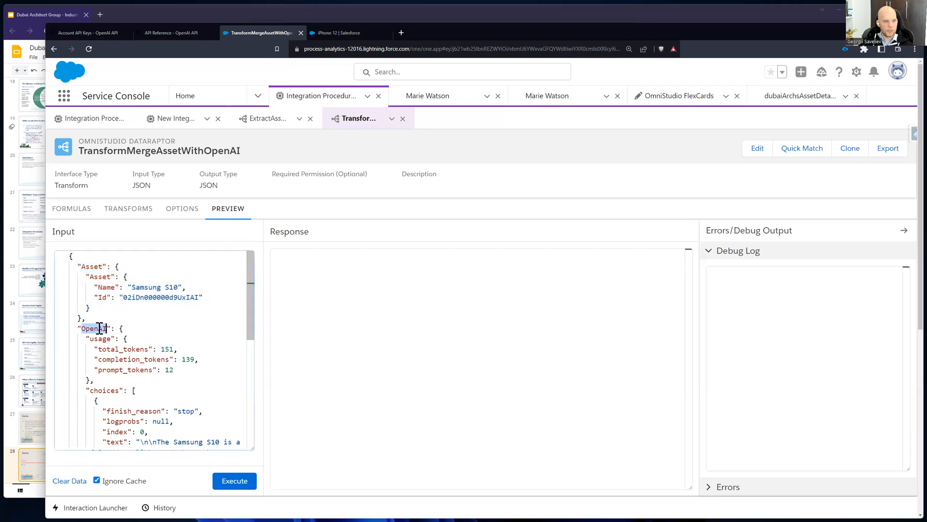
{"action": "double_click", "coordinate": [114, 391]}
{"action": "scroll", "coordinate": [114, 392], "scroll_direction": "down", "scroll_amount": 2}
{"action": "double_click", "coordinate": [115, 386]}
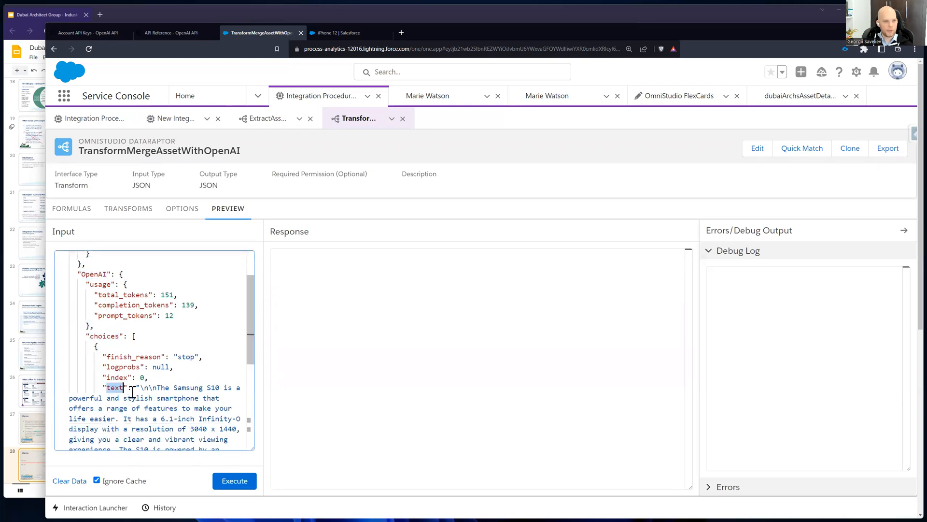
Step: Run the transform DataRaptor's preview with the existing Asset and OpenAI input and review the merged Asset node in the response
{"action": "scroll", "coordinate": [134, 391], "scroll_direction": "up", "scroll_amount": 2}
{"action": "mouse_move", "coordinate": [103, 295]}
{"action": "left_click_drag", "start_coordinate": [98, 286], "coordinate": [210, 307]}
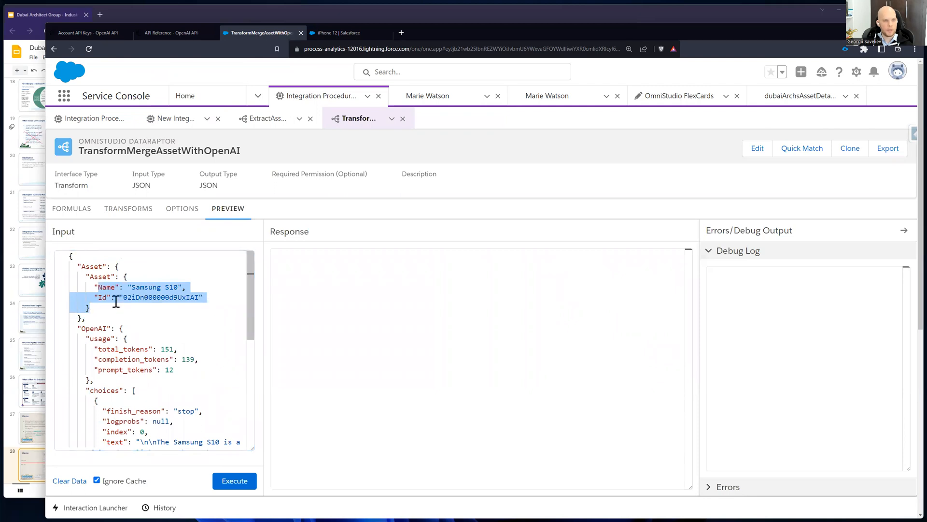
{"action": "left_click", "coordinate": [219, 478]}
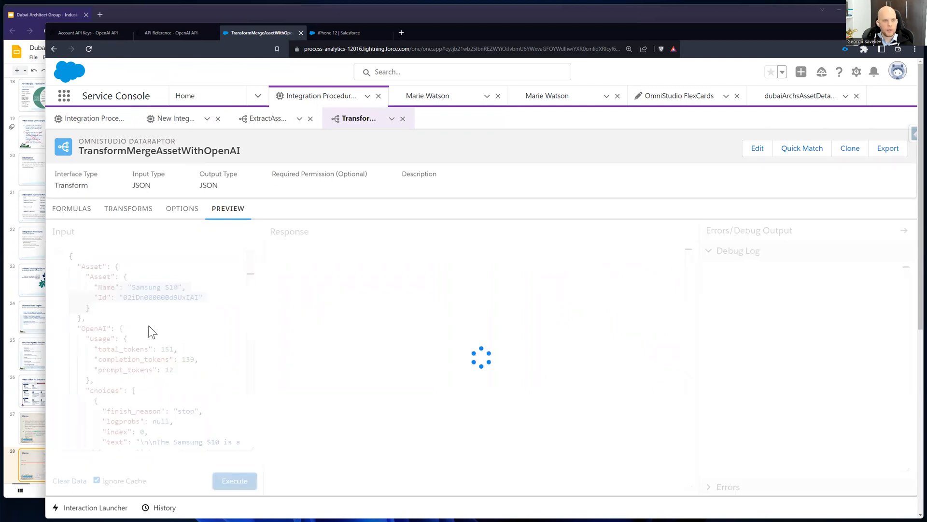
{"action": "left_click", "coordinate": [421, 423]}
{"action": "key", "text": "ctrl+a"}
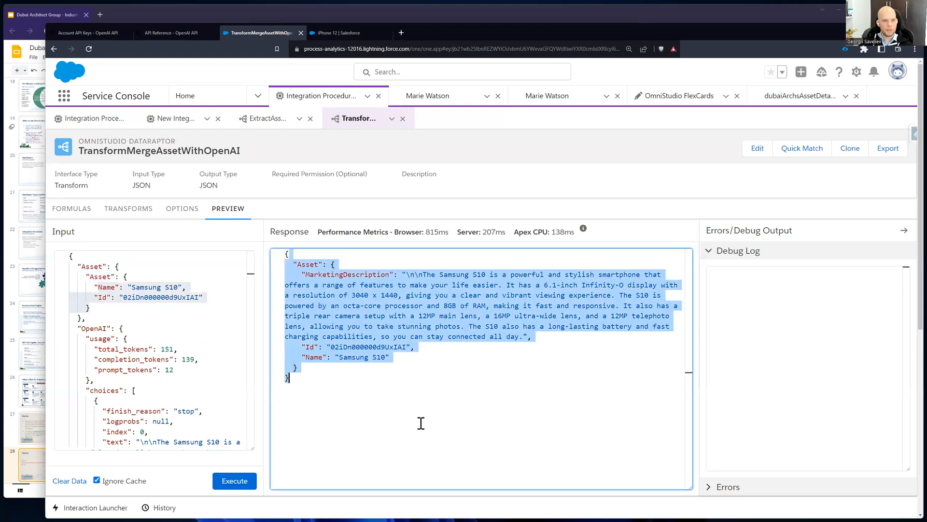
{"action": "left_click", "coordinate": [410, 393]}
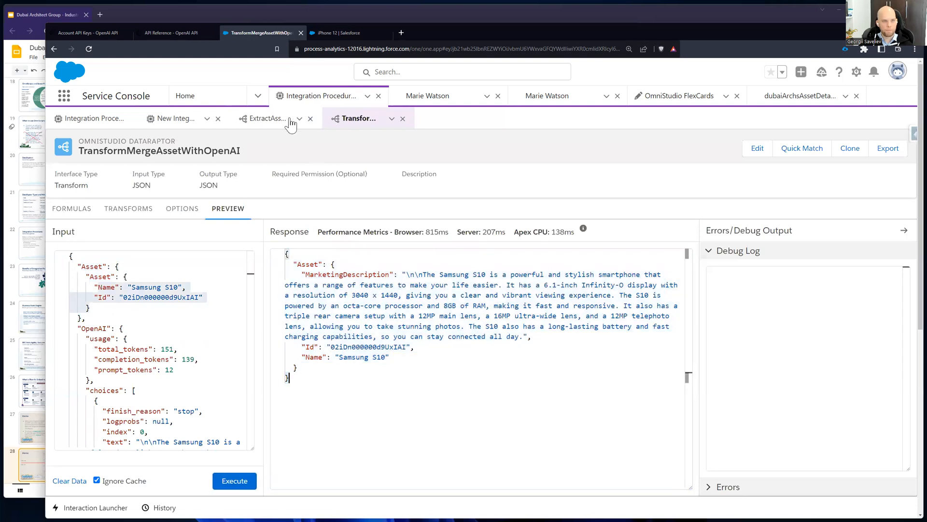
Step: Return to the integration procedure and review the output Asset node in its preview response
{"action": "left_click", "coordinate": [177, 118]}
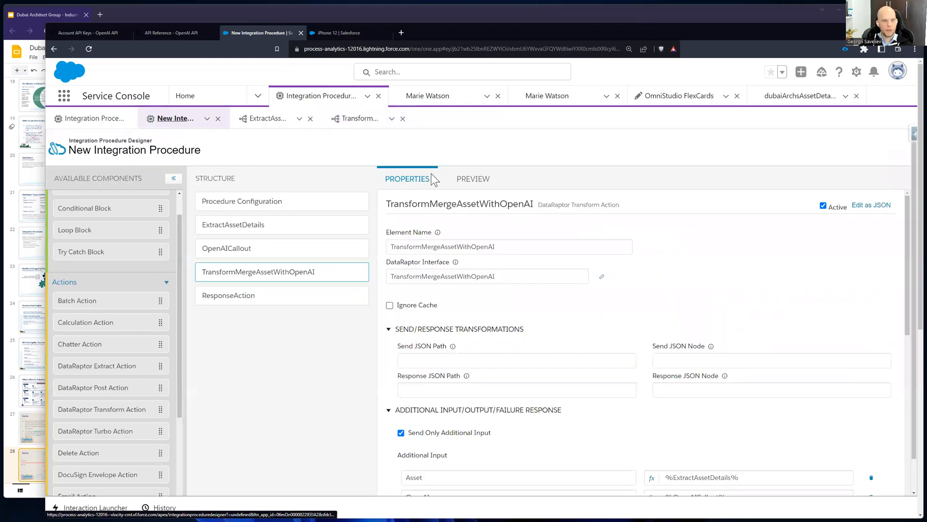
{"action": "left_click", "coordinate": [473, 178]}
{"action": "left_click_drag", "start_coordinate": [328, 234], "coordinate": [448, 429]}
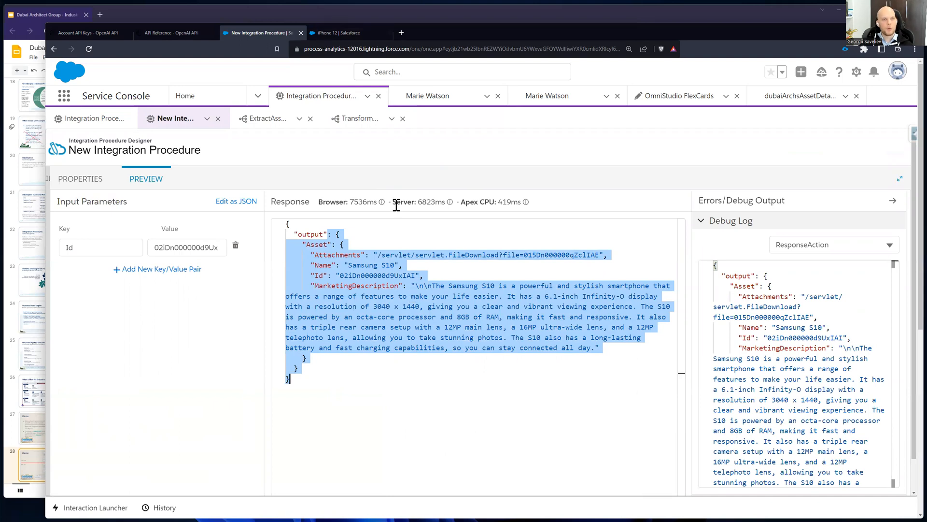
{"action": "left_click", "coordinate": [424, 247]}
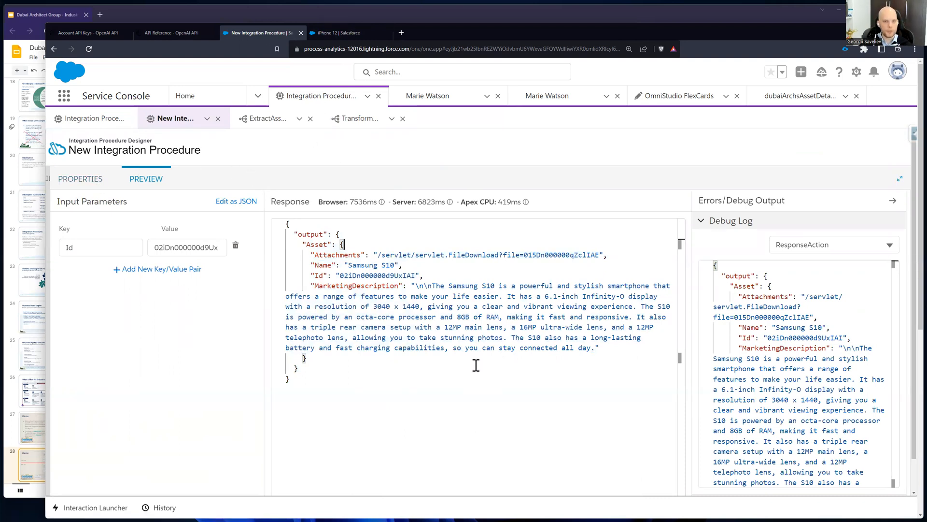
Step: Show the OpenAICallout action's properties and examine its additional inputs, including the full prompt text
{"action": "left_click", "coordinate": [70, 182]}
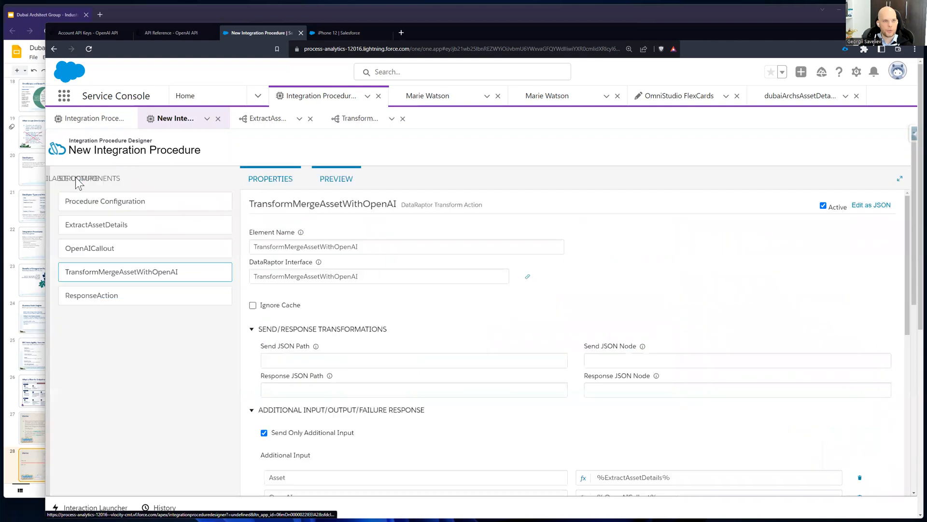
{"action": "left_click", "coordinate": [261, 251]}
{"action": "scroll", "coordinate": [596, 355], "scroll_direction": "down", "scroll_amount": 5}
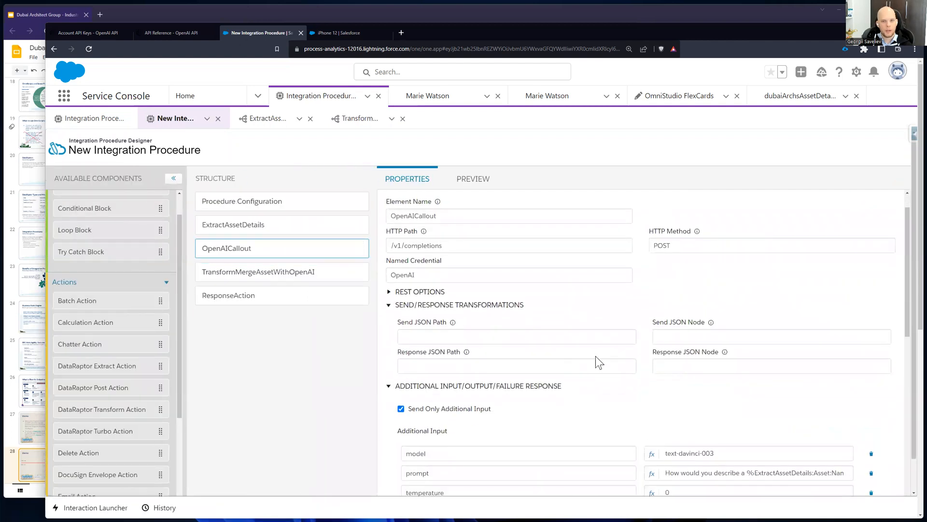
{"action": "scroll", "coordinate": [694, 333], "scroll_direction": "up", "scroll_amount": 2}
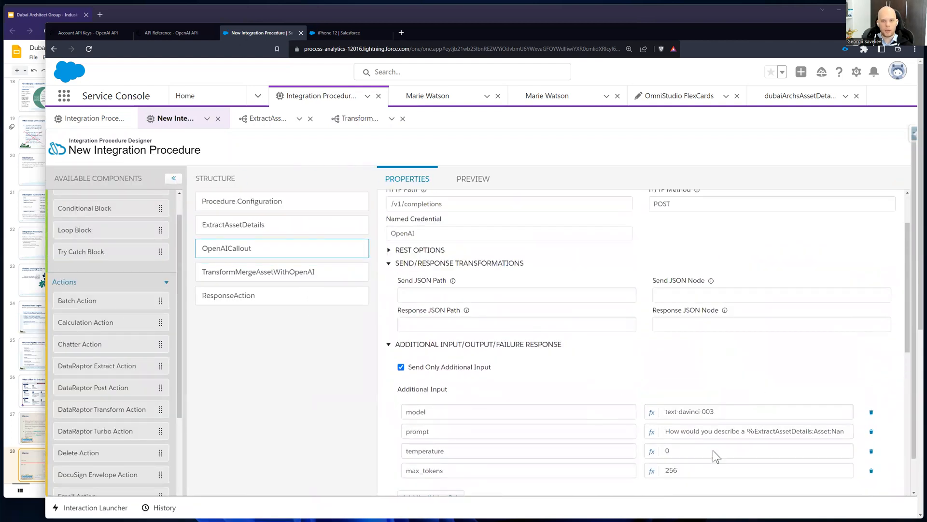
{"action": "triple_click", "coordinate": [782, 430]}
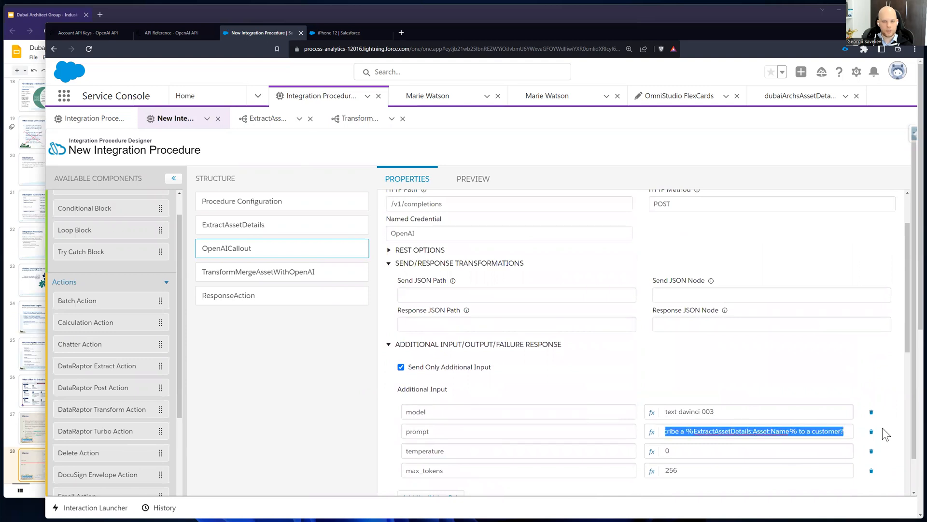
{"action": "left_click", "coordinate": [713, 385]}
{"action": "scroll", "coordinate": [672, 384], "scroll_direction": "up", "scroll_amount": 2}
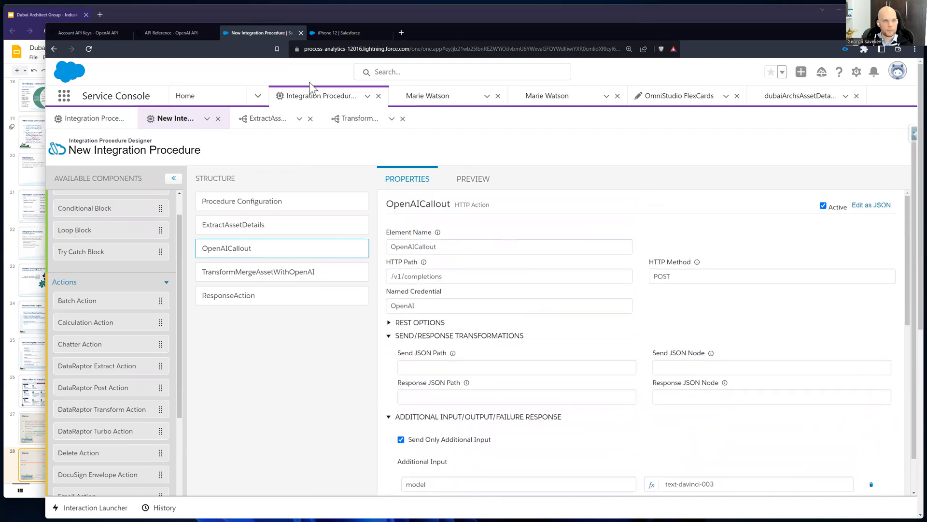
Step: Switch to the Google Slides deck, present the Demo architecture slide full screen with the laser pointer, and exit the slideshow
{"action": "left_click", "coordinate": [95, 32]}
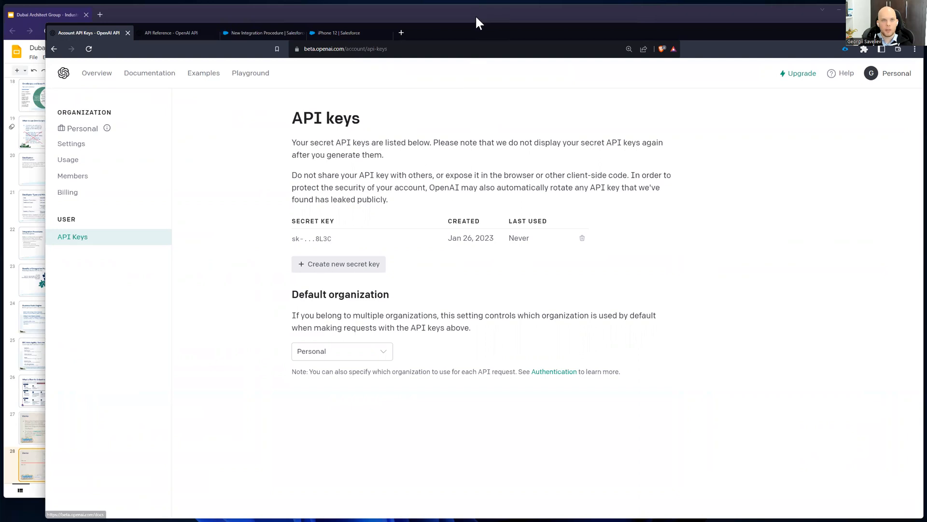
{"action": "left_click", "coordinate": [489, 11]}
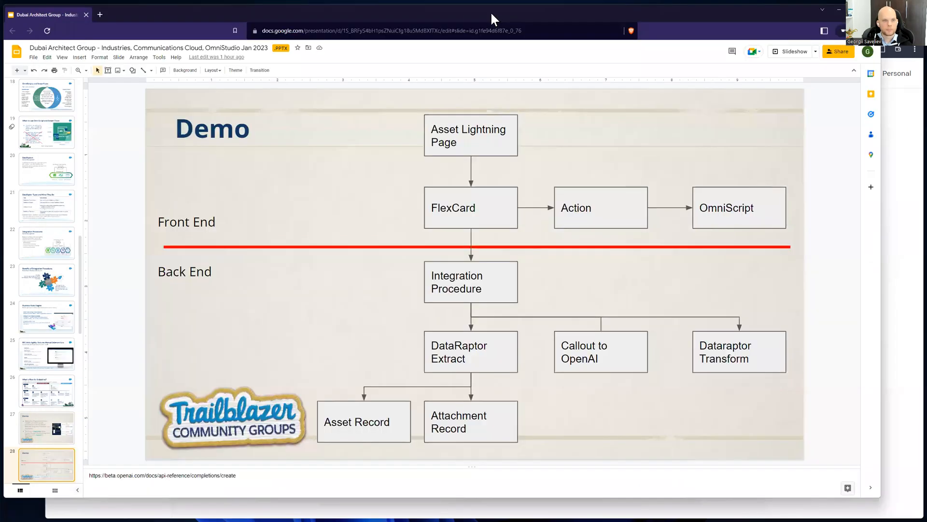
{"action": "double_click", "coordinate": [491, 11]}
{"action": "left_click", "coordinate": [796, 57]}
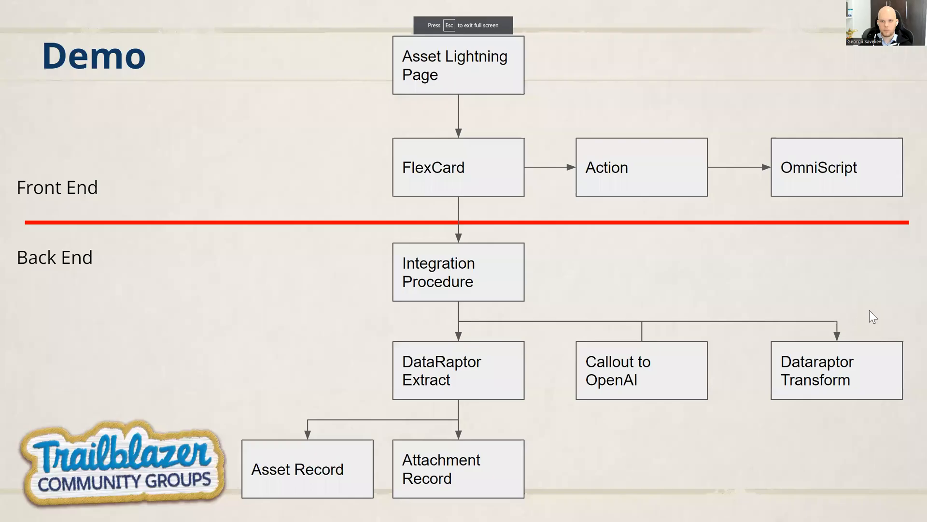
{"action": "key", "text": "l"}
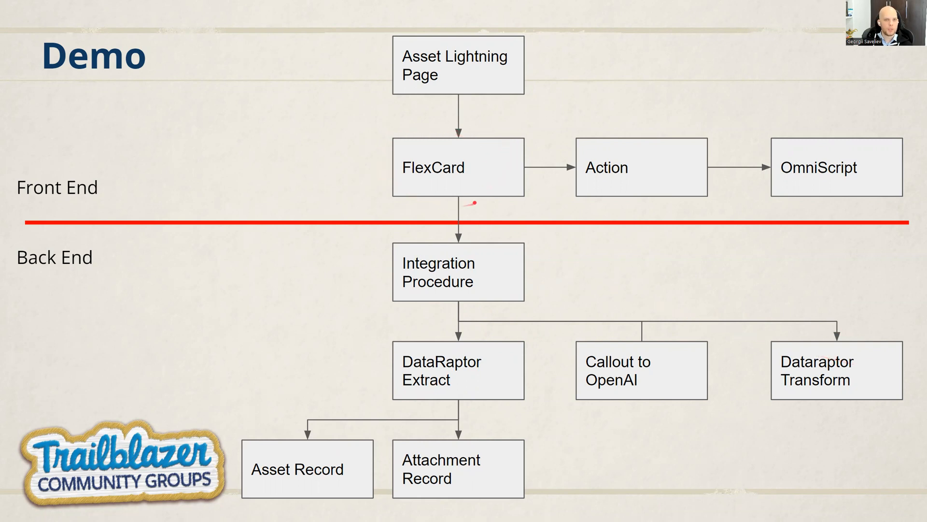
{"action": "key", "text": "Escape"}
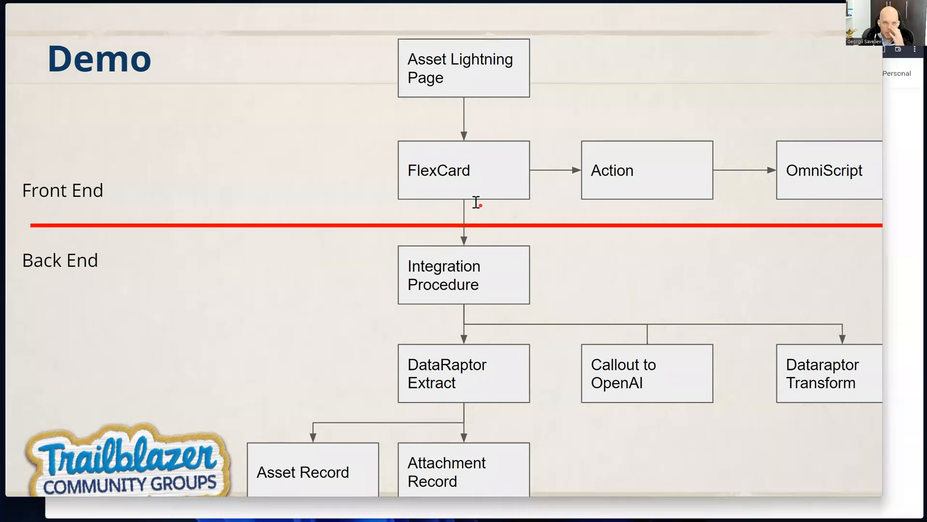
Step: Switch back to Salesforce and open the iPhone 12 asset's record page for editing in Lightning App Builder
{"action": "left_click", "coordinate": [892, 238]}
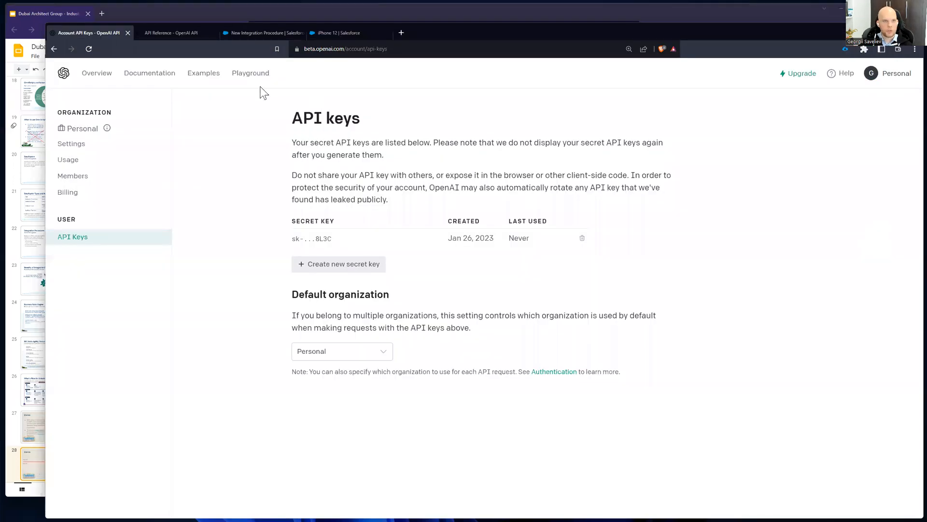
{"action": "left_click", "coordinate": [230, 33]}
{"action": "left_click", "coordinate": [354, 33]}
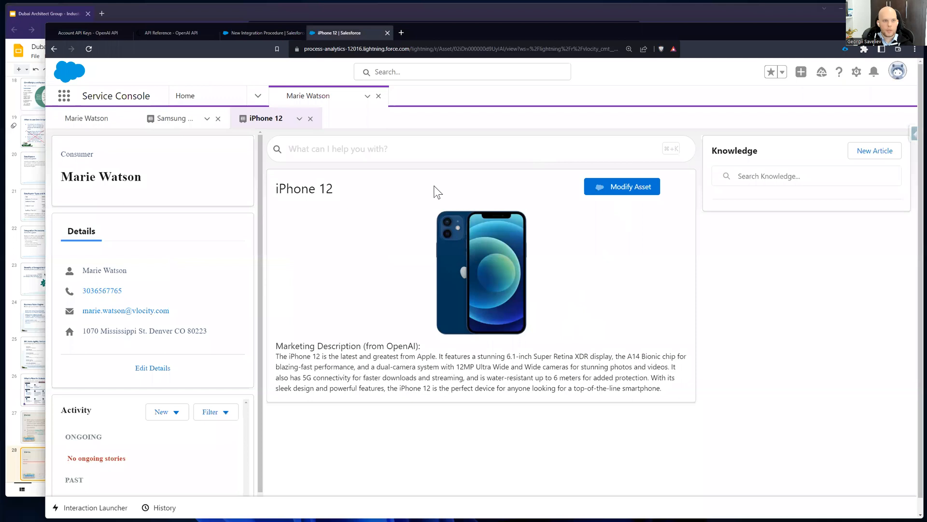
{"action": "left_click", "coordinate": [857, 71]}
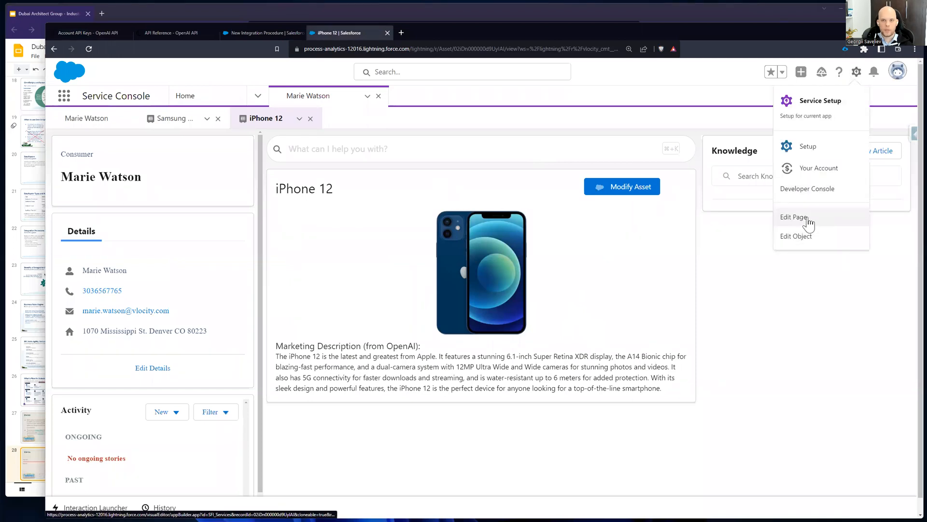
{"action": "left_click", "coordinate": [808, 218]}
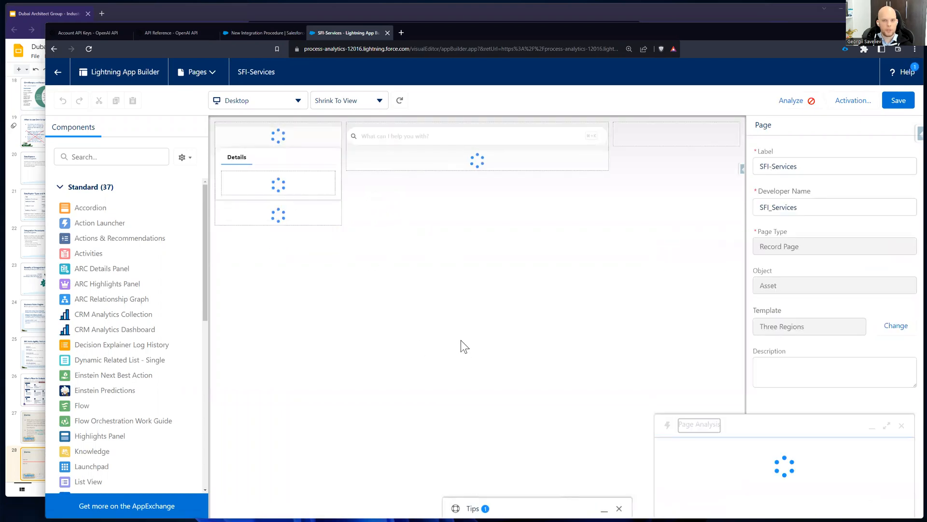
Step: Select the asset details FlexCard on the page canvas and look through the component list down to the Custom section
{"action": "left_click", "coordinate": [898, 261]}
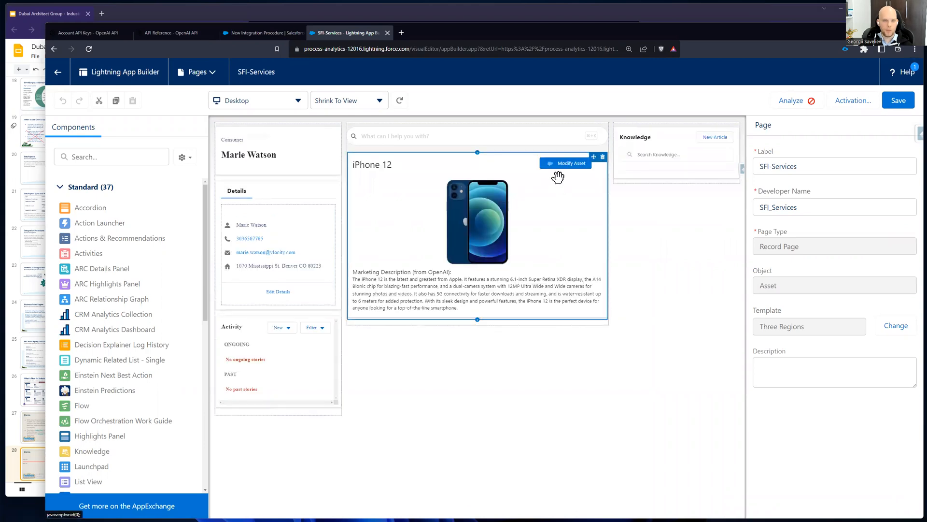
{"action": "left_click", "coordinate": [450, 185]}
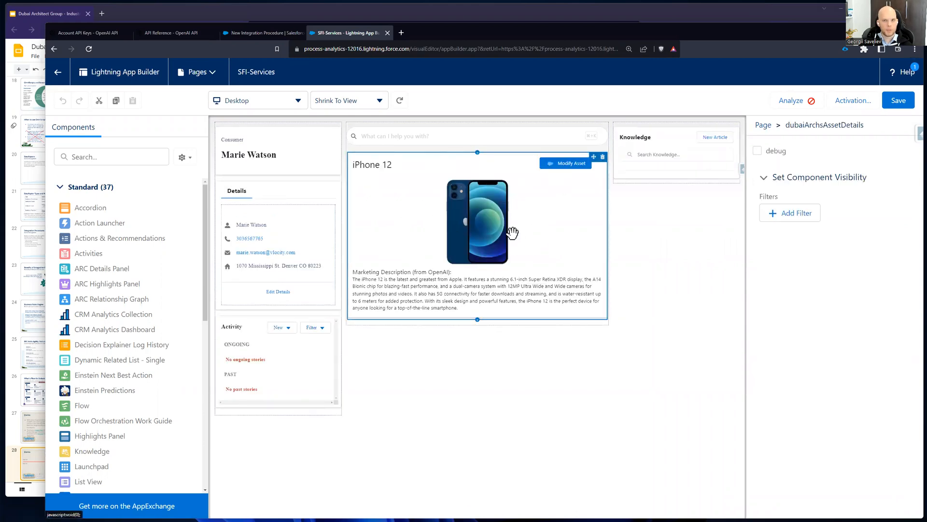
{"action": "scroll", "coordinate": [203, 326], "scroll_direction": "down", "scroll_amount": 1}
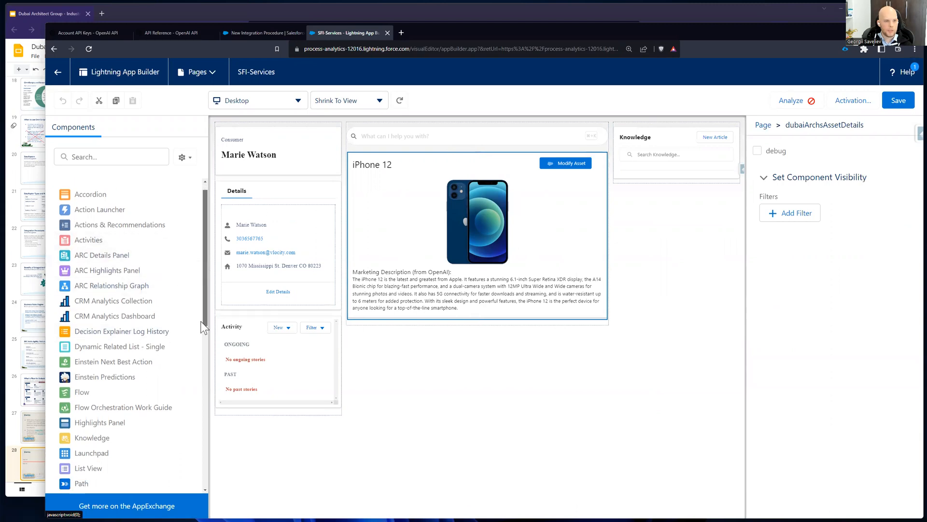
{"action": "left_click_drag", "start_coordinate": [204, 327], "coordinate": [203, 459]}
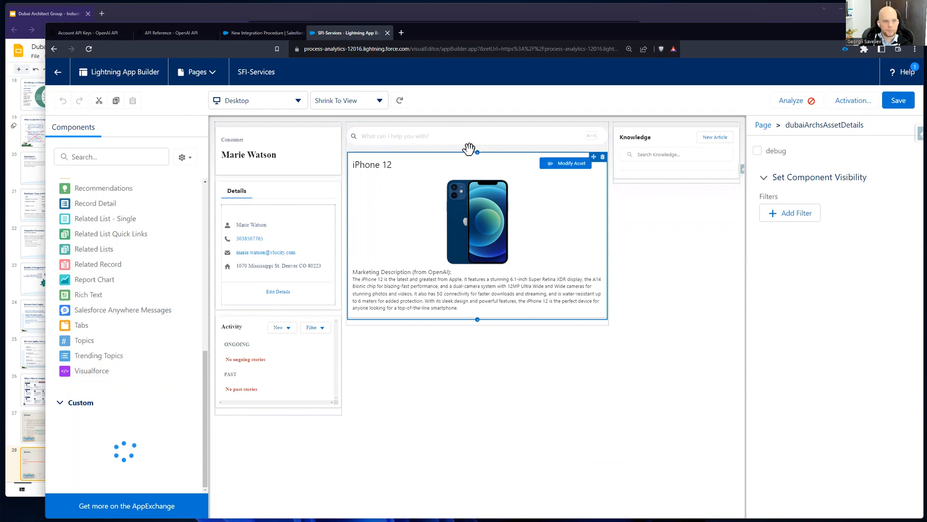
Step: Return to the integration procedure's preview and examine the browser, server and Apex CPU times of the last run
{"action": "left_click", "coordinate": [278, 33]}
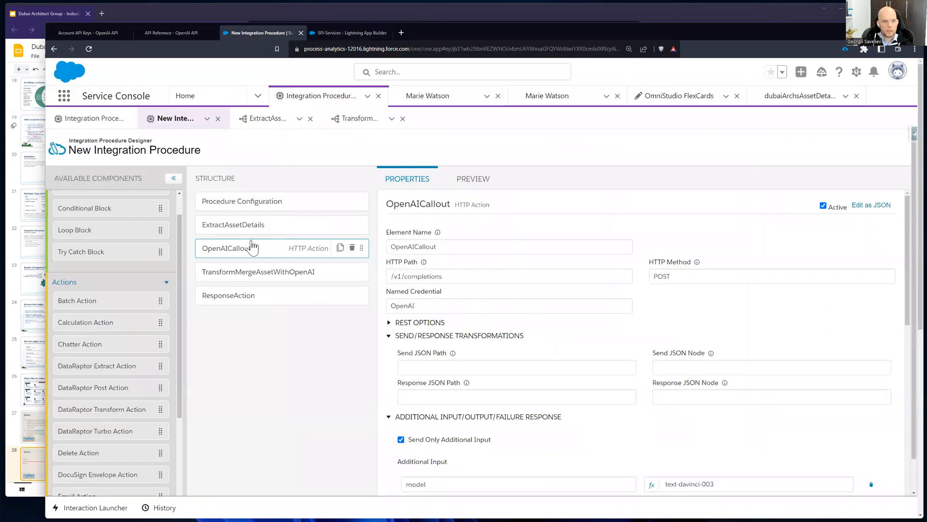
{"action": "left_click", "coordinate": [476, 181]}
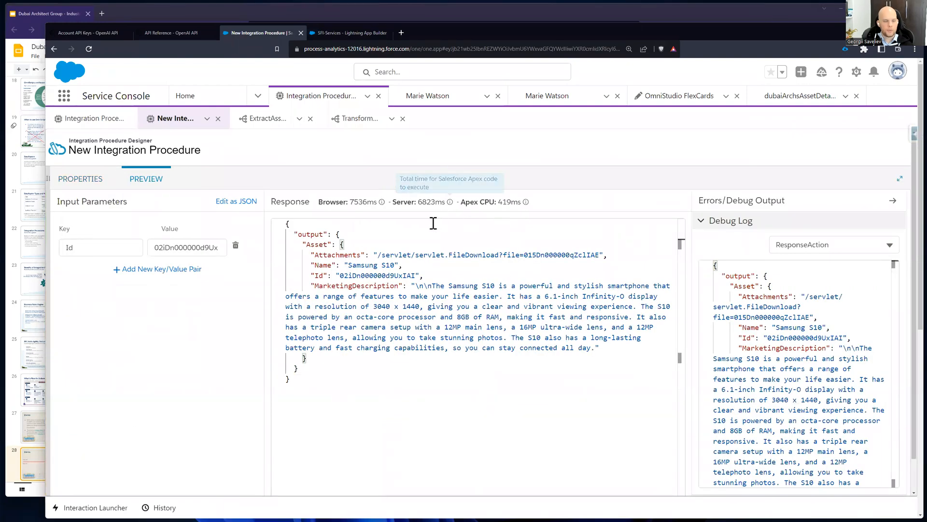
{"action": "left_click_drag", "start_coordinate": [320, 201], "coordinate": [532, 207]}
{"action": "left_click", "coordinate": [415, 199]}
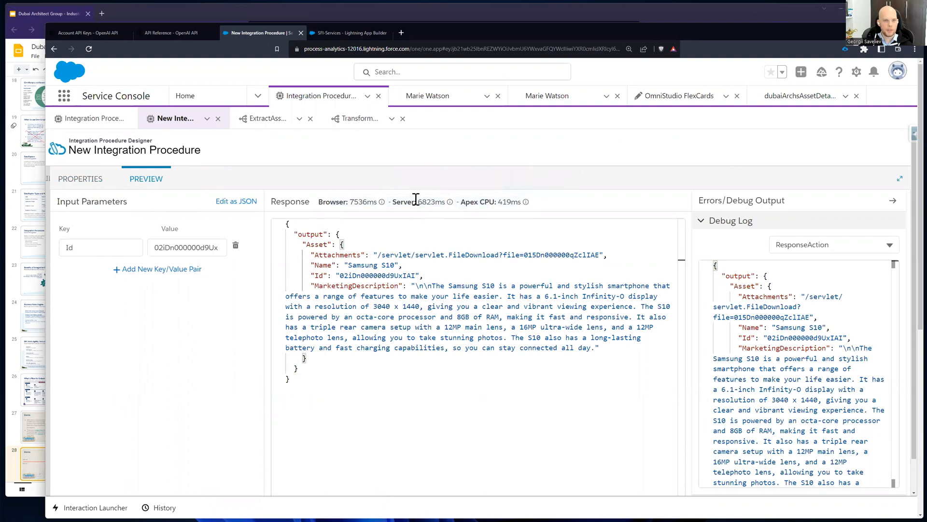
{"action": "left_click_drag", "start_coordinate": [419, 202], "coordinate": [445, 203]}
Step: Run the integration procedure's preview twice with the existing Id parameter, checking the server time and response
{"action": "mouse_move", "coordinate": [448, 206]}
{"action": "scroll", "coordinate": [217, 428], "scroll_direction": "down", "scroll_amount": 2}
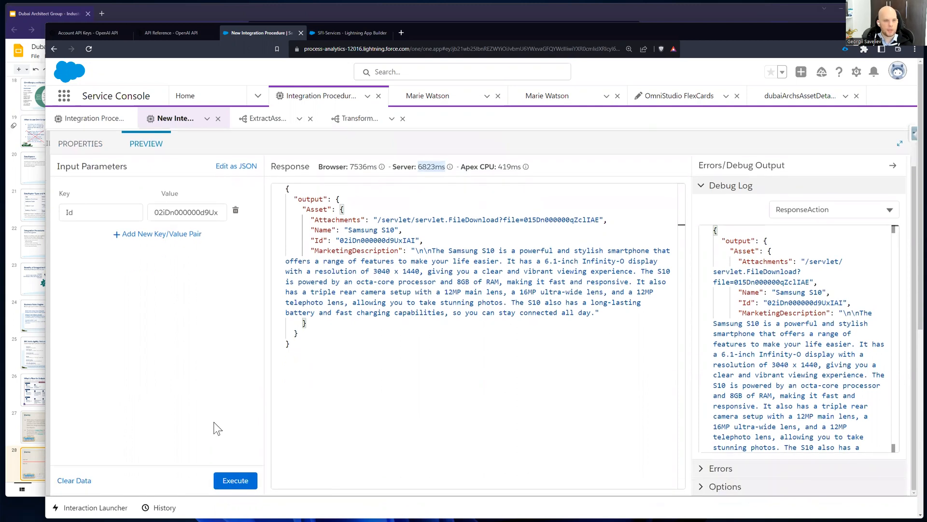
{"action": "left_click", "coordinate": [237, 480]}
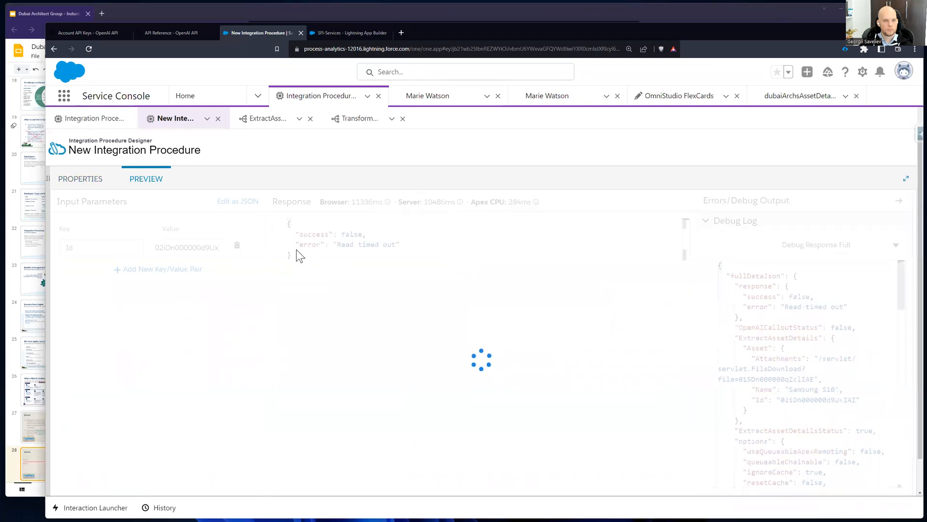
{"action": "left_click_drag", "start_coordinate": [424, 202], "coordinate": [474, 200]}
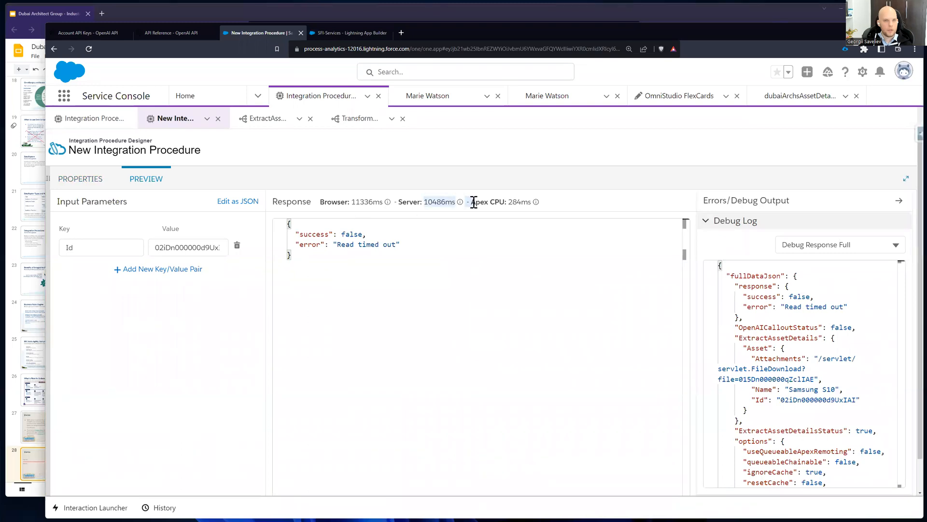
{"action": "scroll", "coordinate": [240, 461], "scroll_direction": "down", "scroll_amount": 1}
{"action": "left_click", "coordinate": [237, 479]}
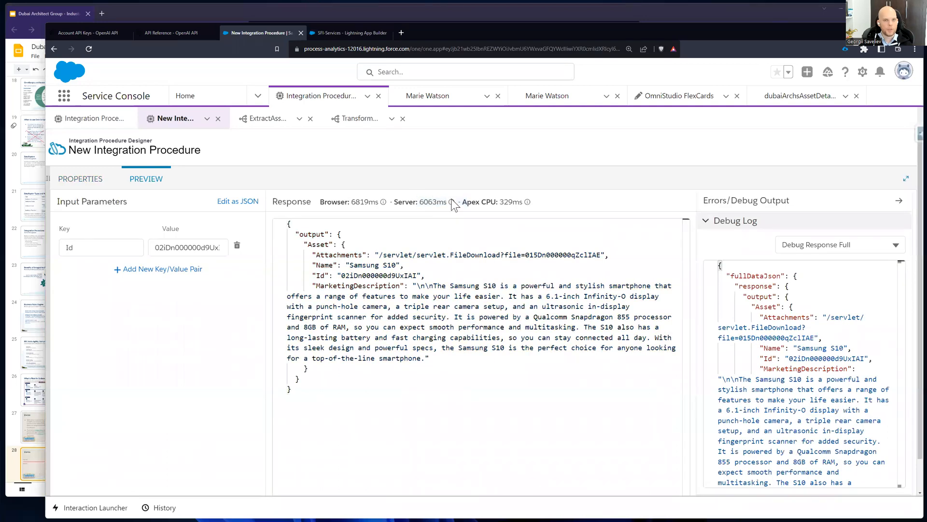
{"action": "left_click", "coordinate": [351, 196]}
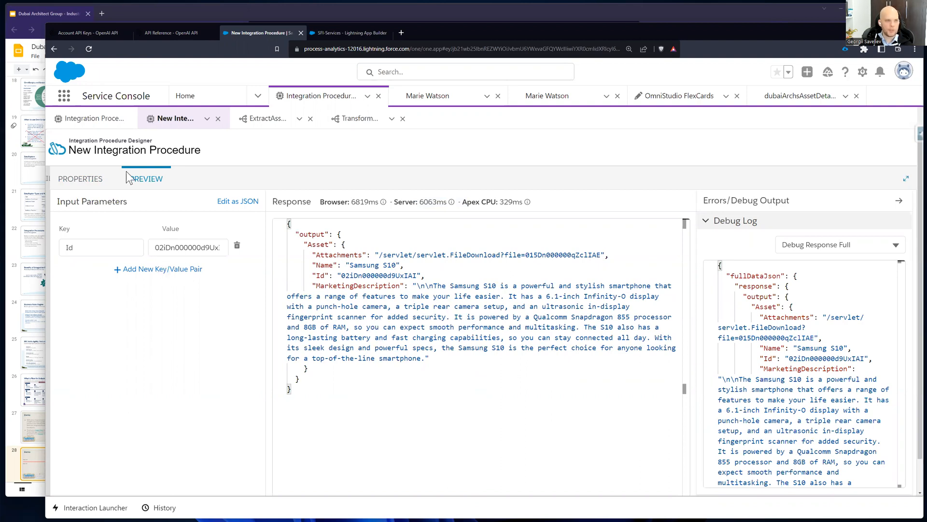
Step: Deactivate the OpenAICallout action, rerun the procedure's preview with the same Id, and check the server time
{"action": "left_click", "coordinate": [102, 182]}
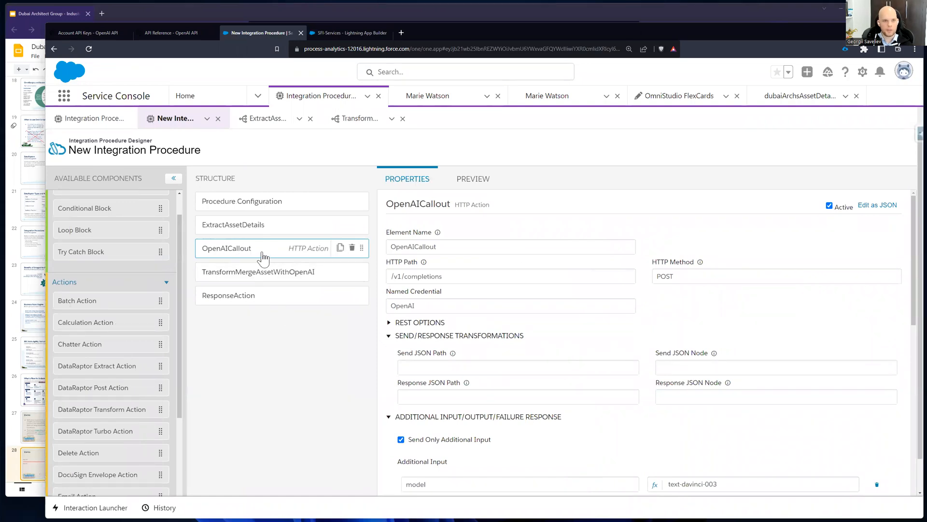
{"action": "left_click", "coordinate": [846, 210]}
{"action": "left_click", "coordinate": [457, 179]}
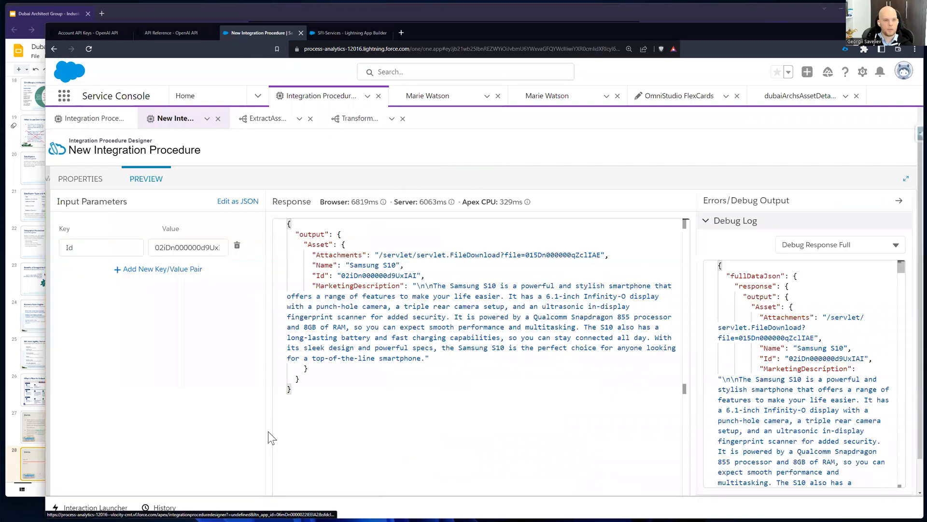
{"action": "scroll", "coordinate": [243, 487], "scroll_direction": "down", "scroll_amount": 1}
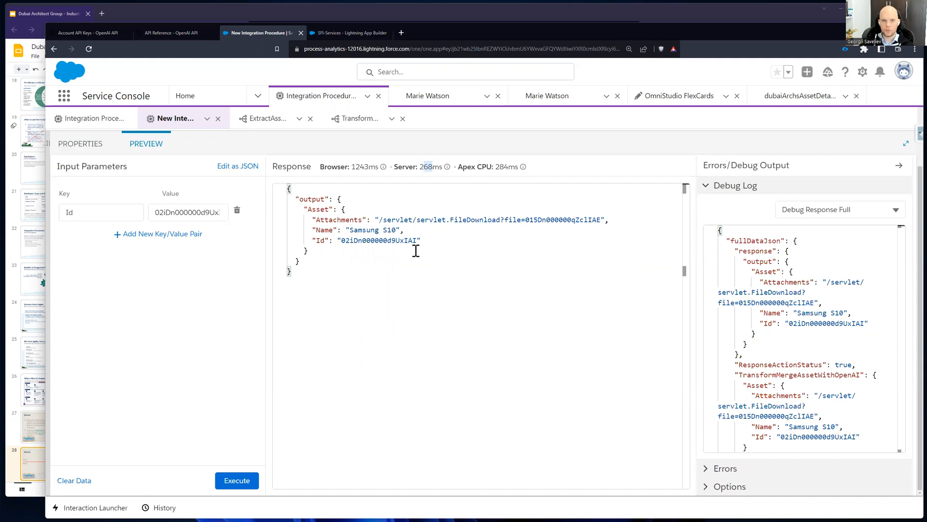
{"action": "double_click", "coordinate": [430, 166]}
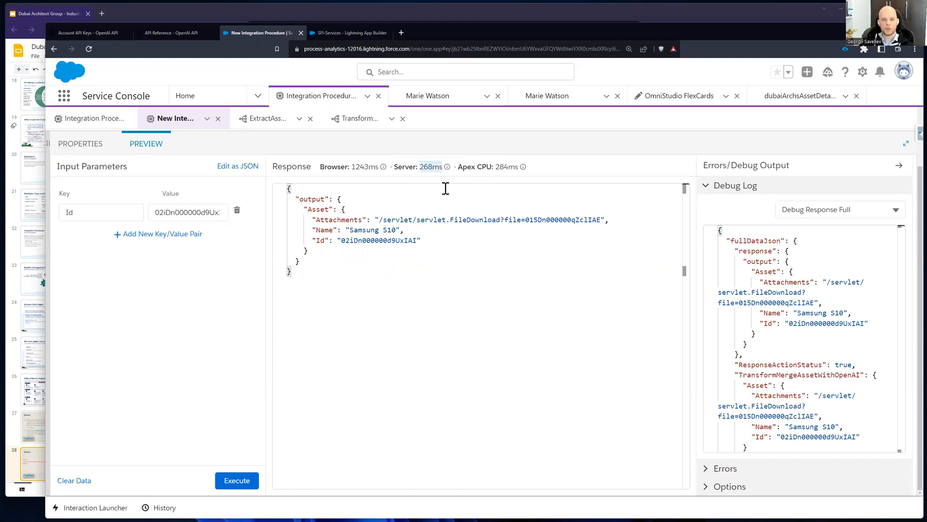
Step: Switch to the Google Slides deck, start the slideshow from the Demo slide, and advance to the certifications slide
{"action": "left_click", "coordinate": [211, 13]}
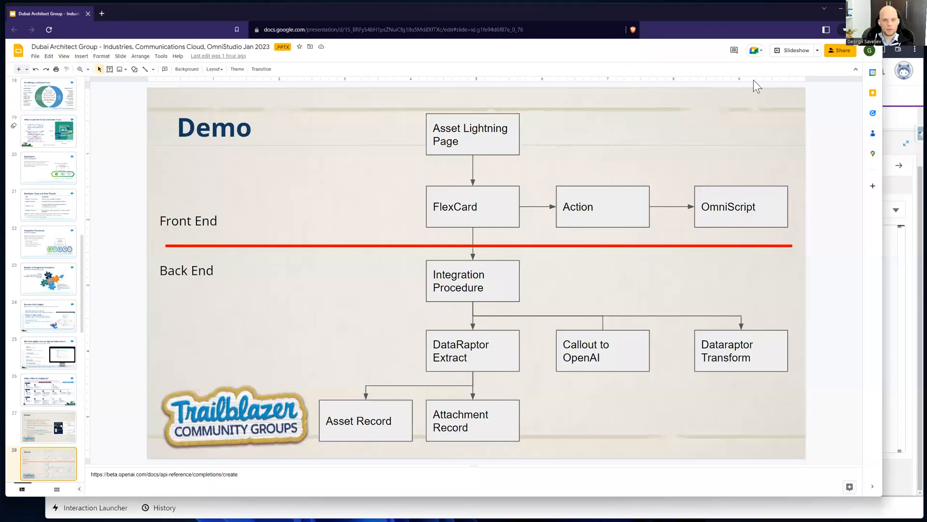
{"action": "left_click", "coordinate": [807, 56]}
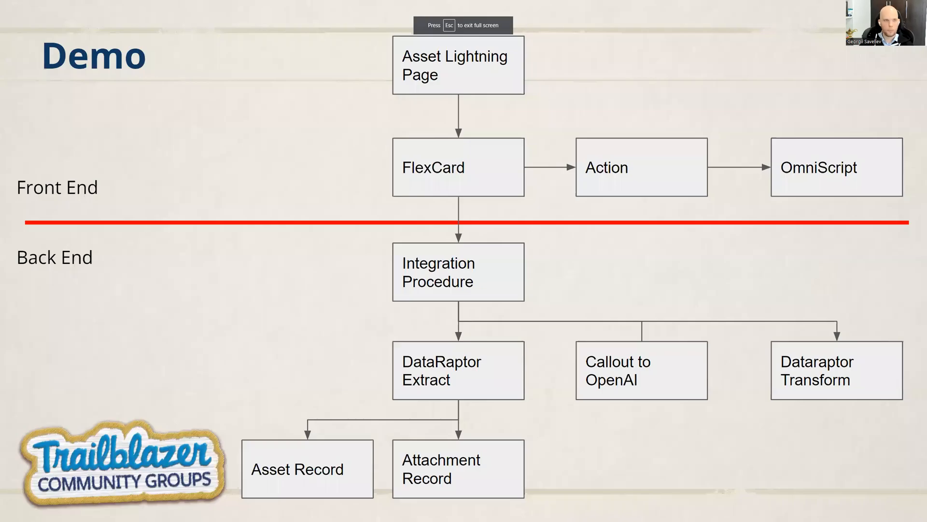
{"action": "key", "text": "Right"}
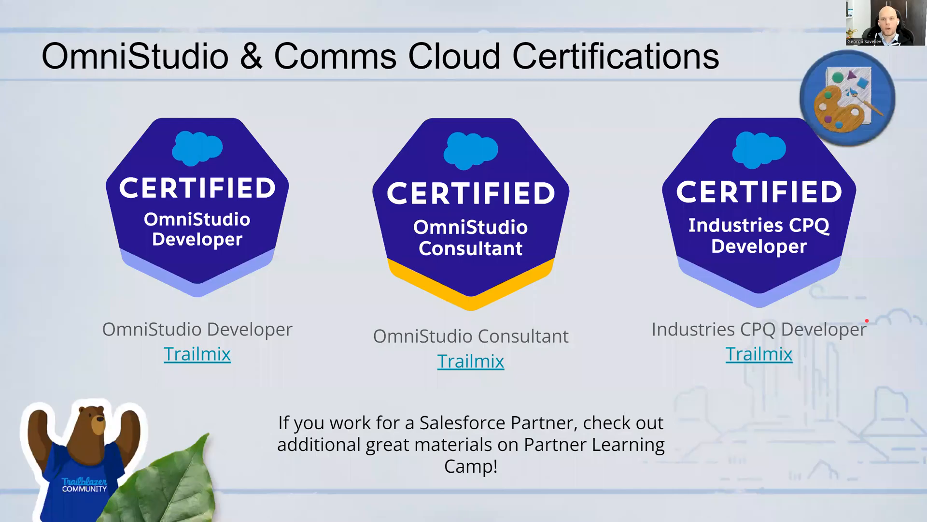